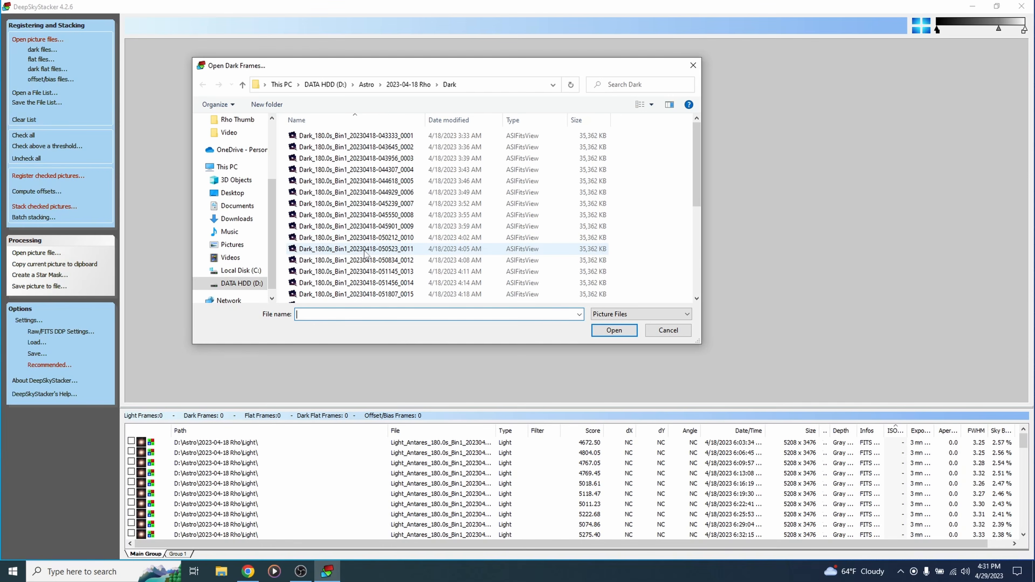
# Load the 30 dark frames, 0001 to 0030, from the Dark folder without the MasterDark file
pyautogui.click(310, 137)
pyautogui.scroll(-5, 354, 245)
pyautogui.keyDown('shift'); pyautogui.click(353, 285); pyautogui.keyUp('shift')
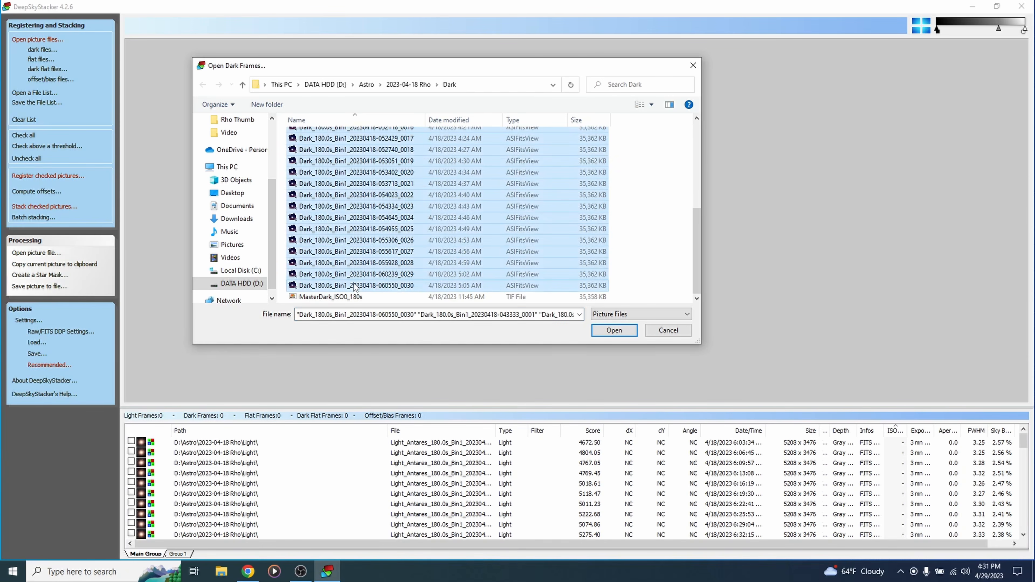
pyautogui.click(613, 333)
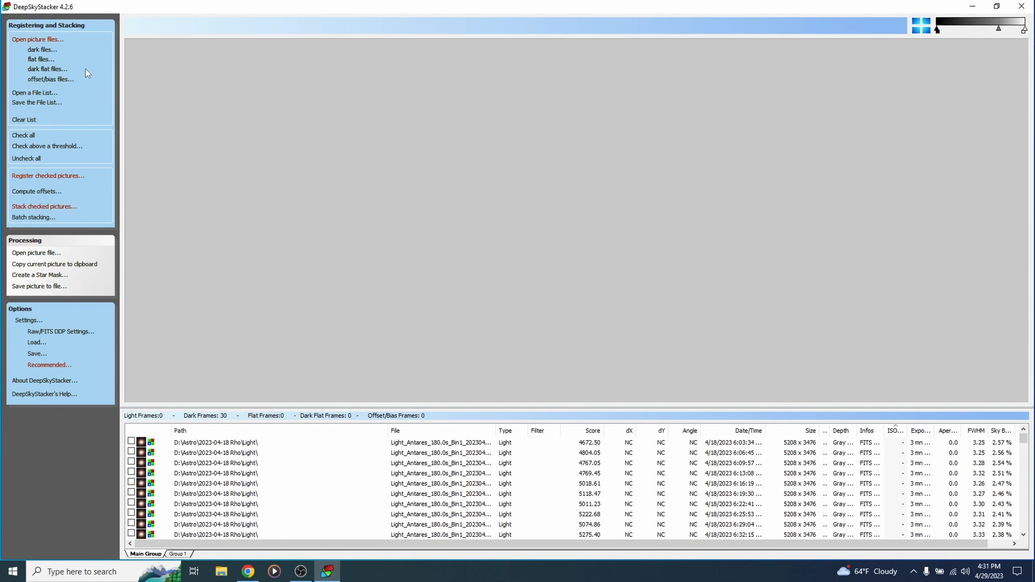
# Load the 30 flat frames, 0001 to 0030, from the Flat folder without the MasterFlat file
pyautogui.click(42, 60)
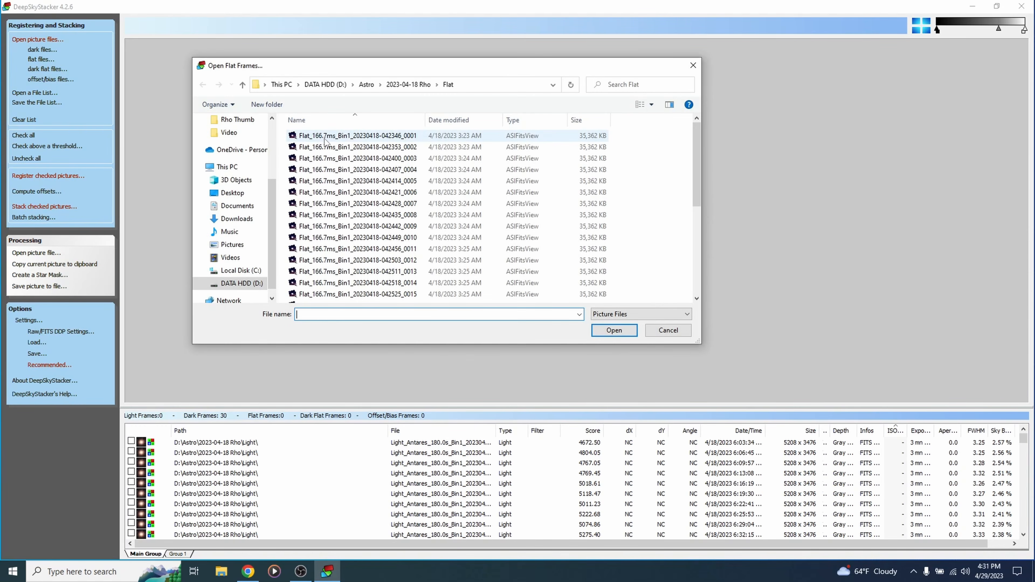
pyautogui.click(325, 138)
pyautogui.scroll(-5, 332, 222)
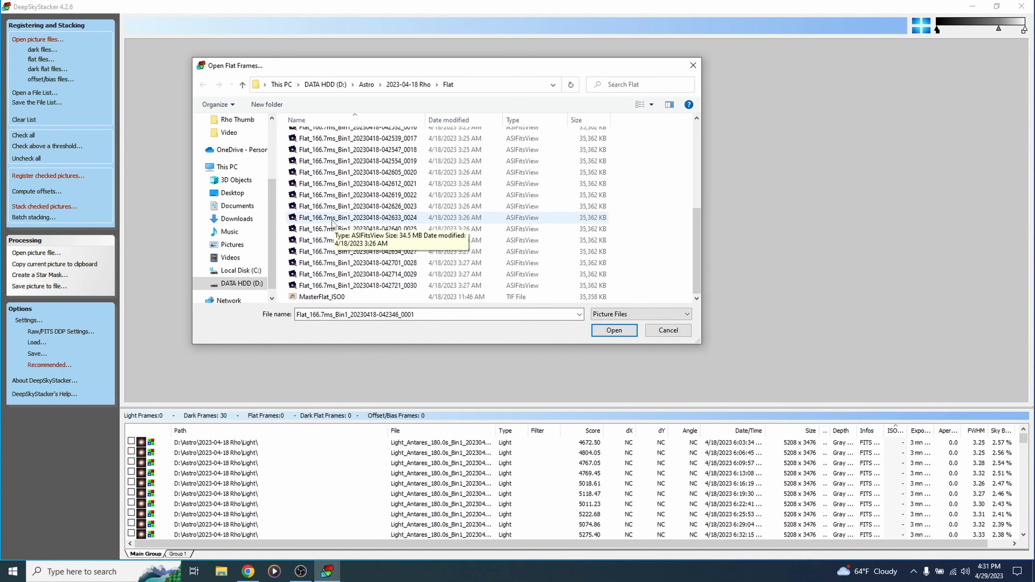
pyautogui.keyDown('shift'); pyautogui.click(359, 285); pyautogui.keyUp('shift')
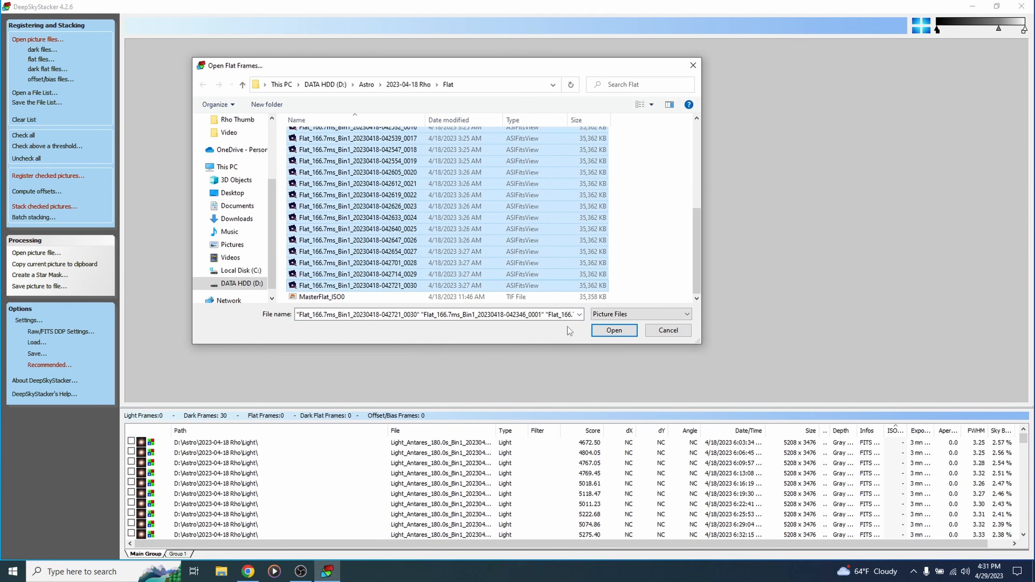
pyautogui.click(595, 329)
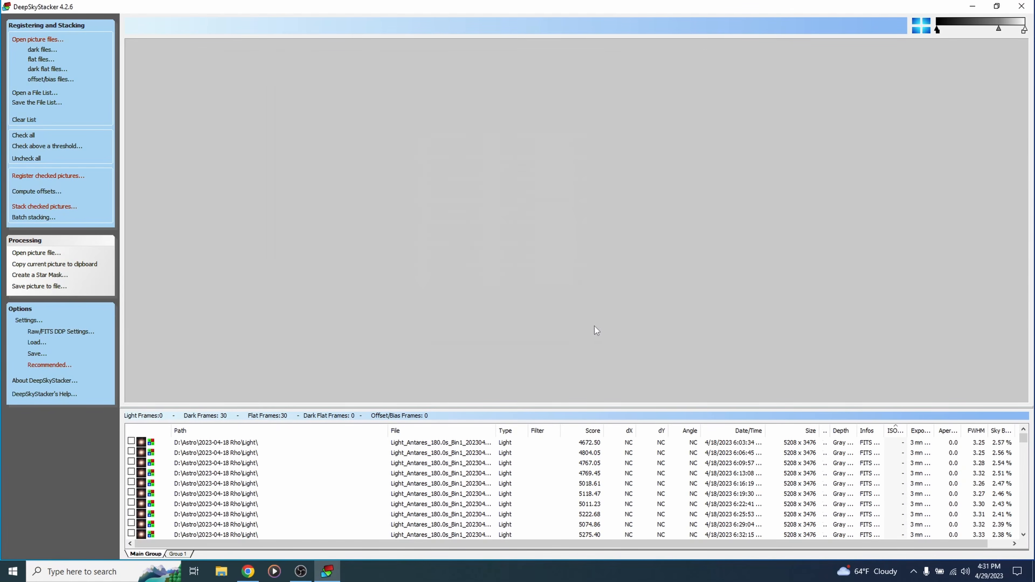
# Load the full series of bias frames, starting with 0001, from the Bias folder
pyautogui.click(57, 81)
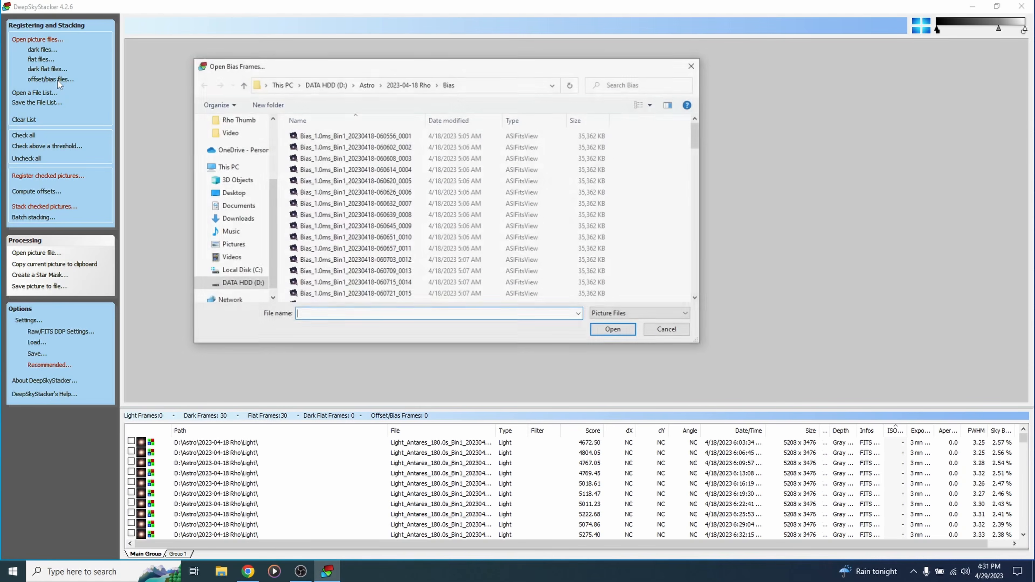
pyautogui.click(345, 136)
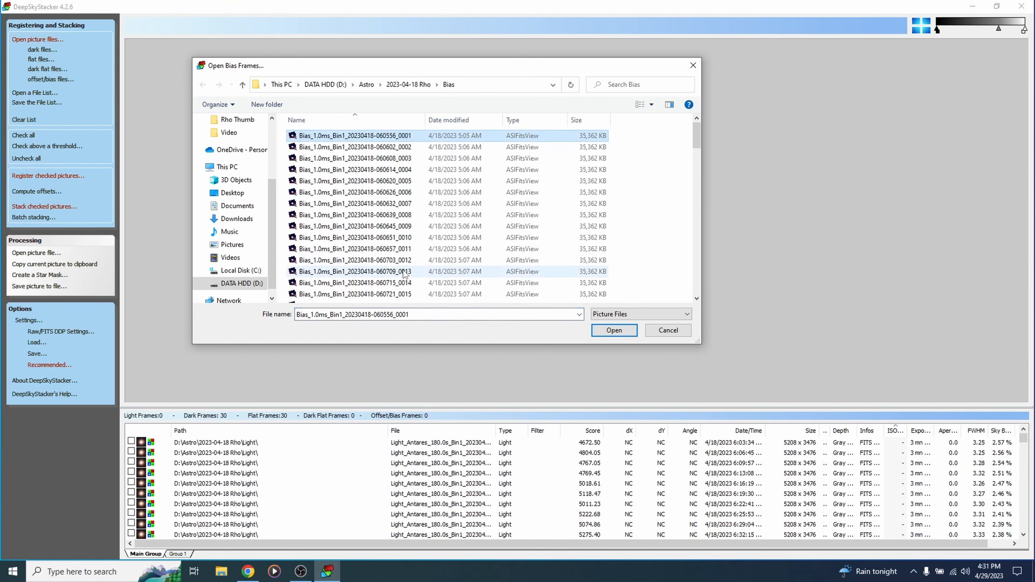
pyautogui.scroll(-20, 404, 274)
pyautogui.keyDown('shift'); pyautogui.click(376, 285); pyautogui.keyUp('shift')
pyautogui.click(614, 331)
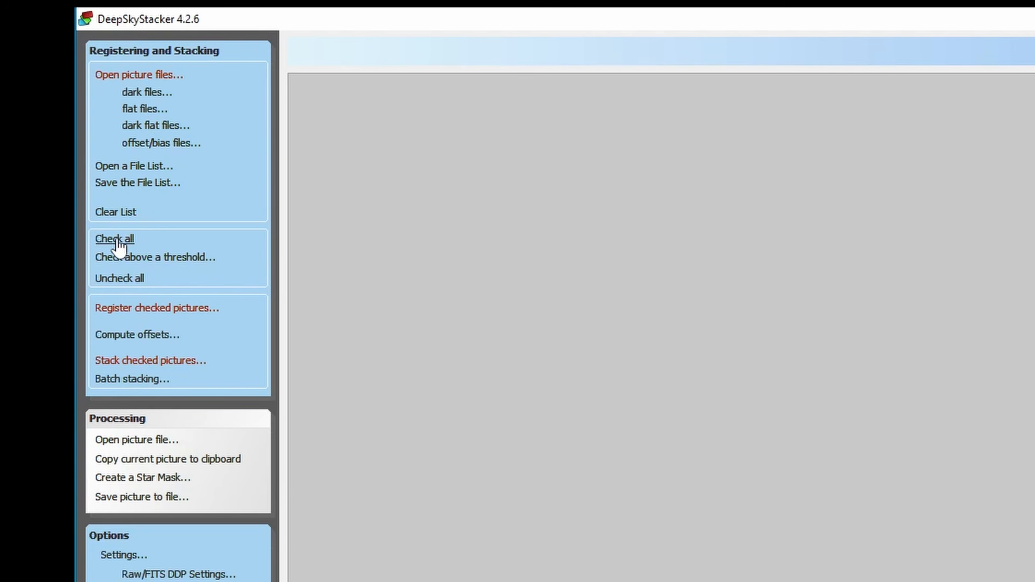
# Check all frames and run registration with stacking on them, reviewing the recommended settings first
pyautogui.click(143, 309)
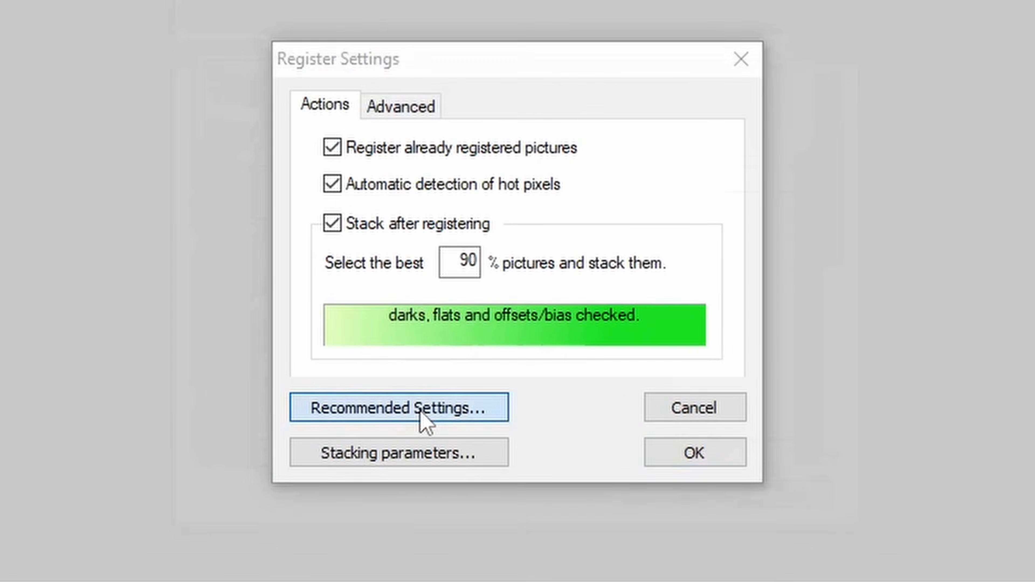
pyautogui.click(434, 398)
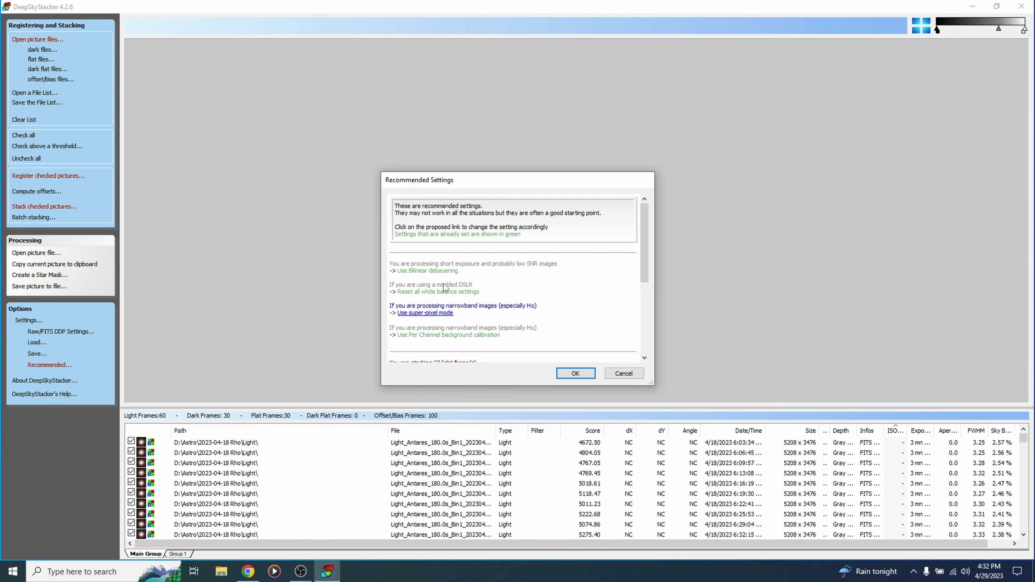
pyautogui.scroll(-7, 443, 291)
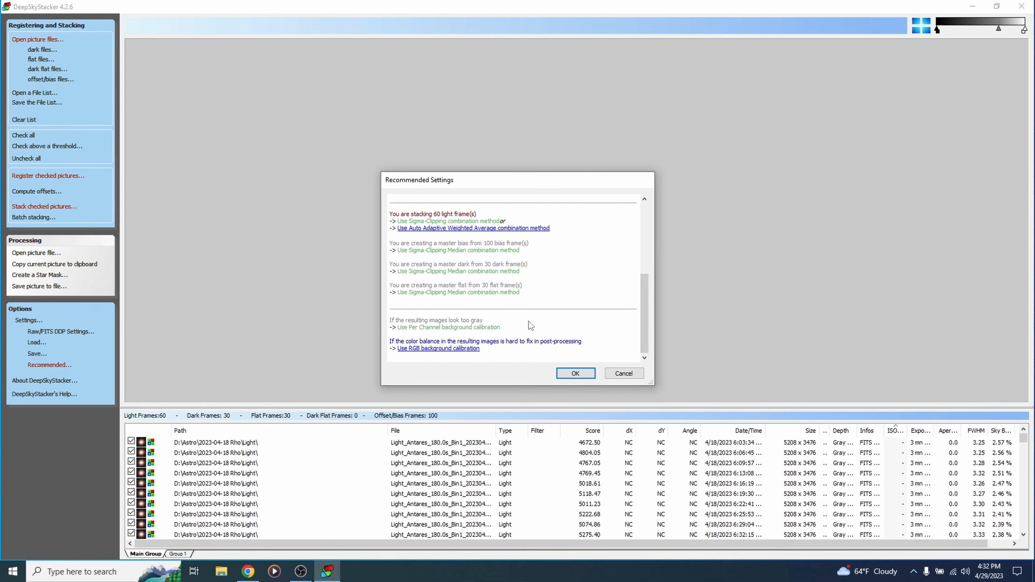
pyautogui.click(575, 373)
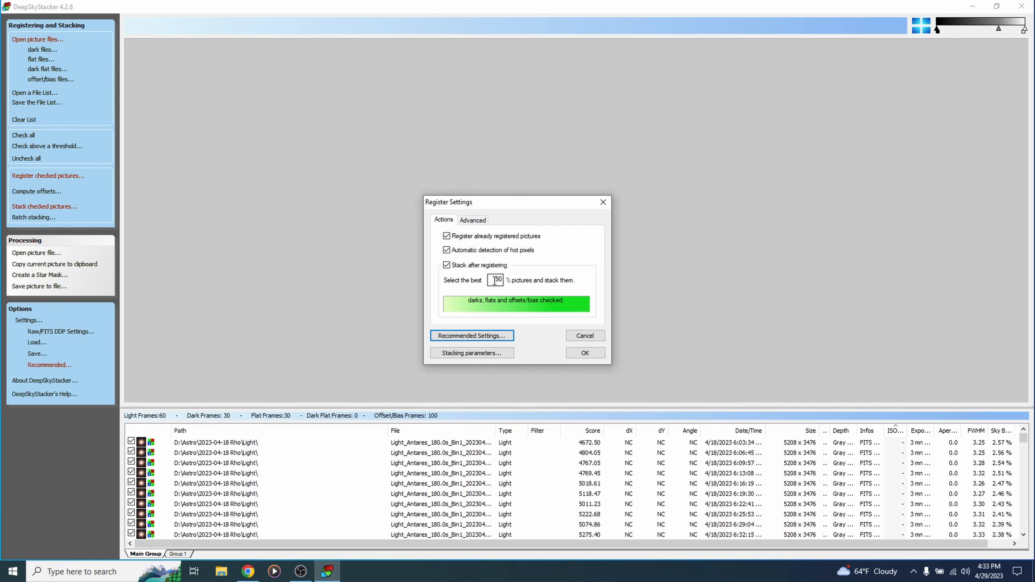
pyautogui.click(585, 352)
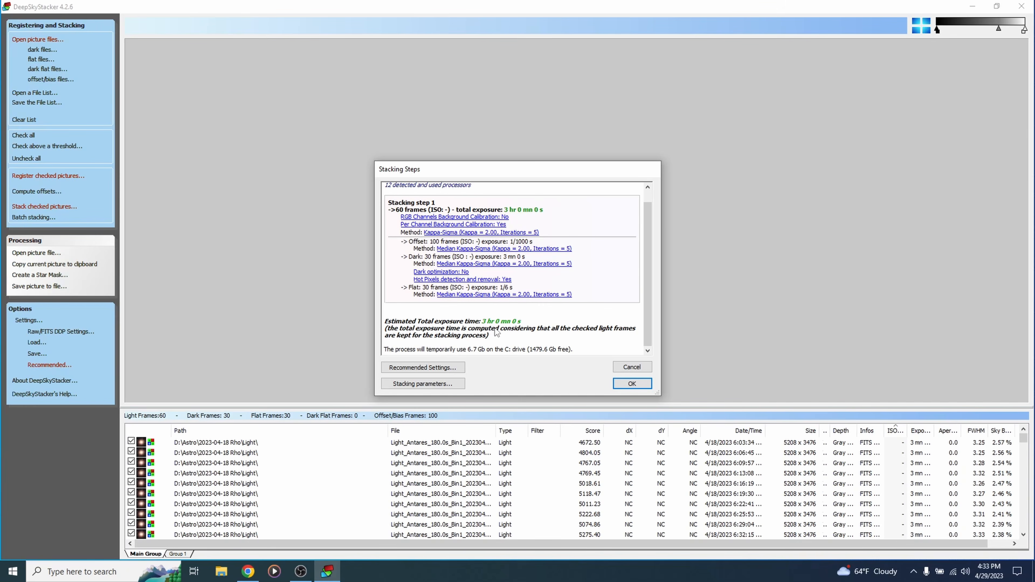
pyautogui.click(632, 384)
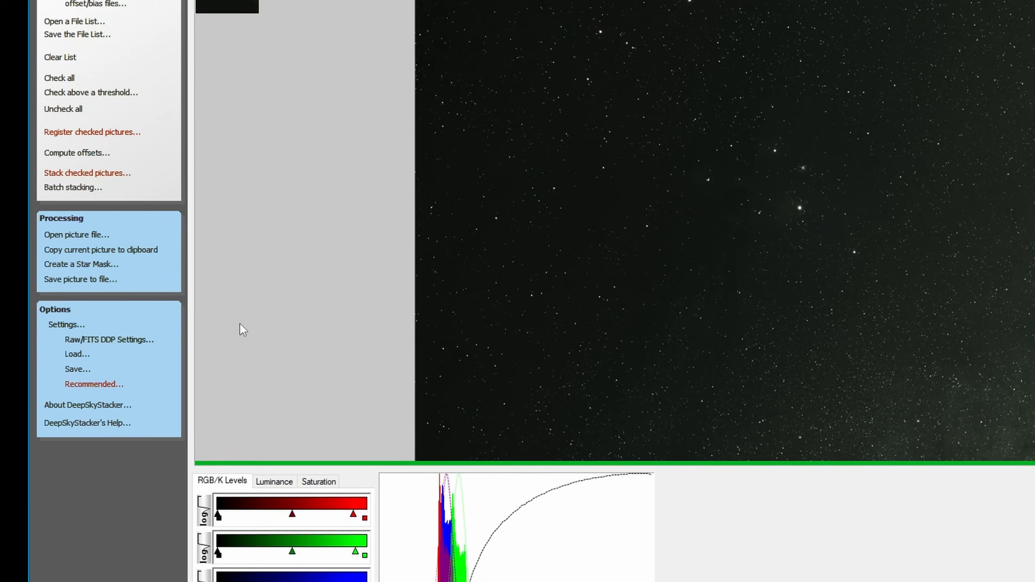
# Save the stacked picture as a 16-bit TIFF named "Rho For YouTube" in the DSS folder
pyautogui.click(77, 280)
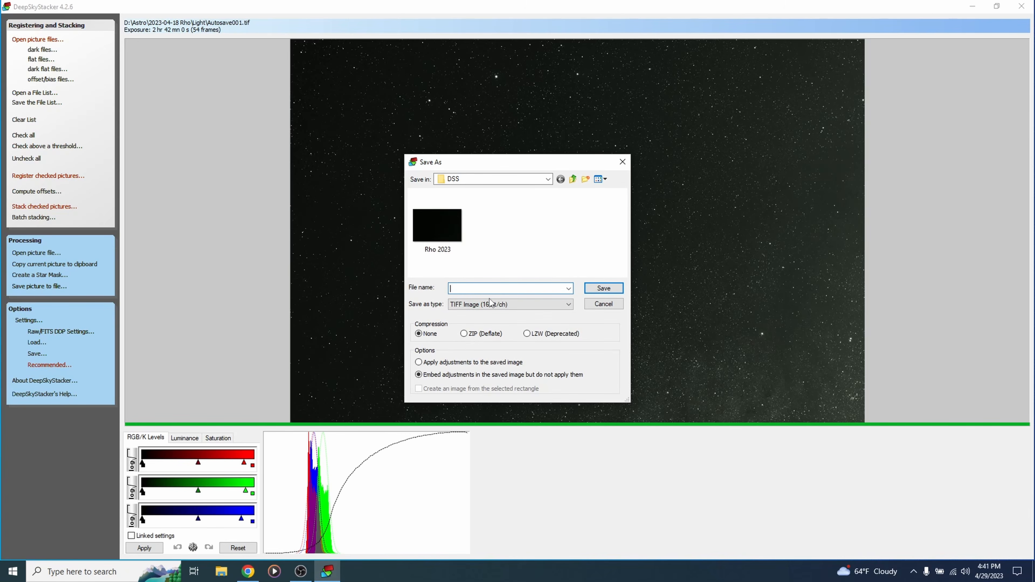
pyautogui.write('Rho For YouTube')
pyautogui.click(616, 291)
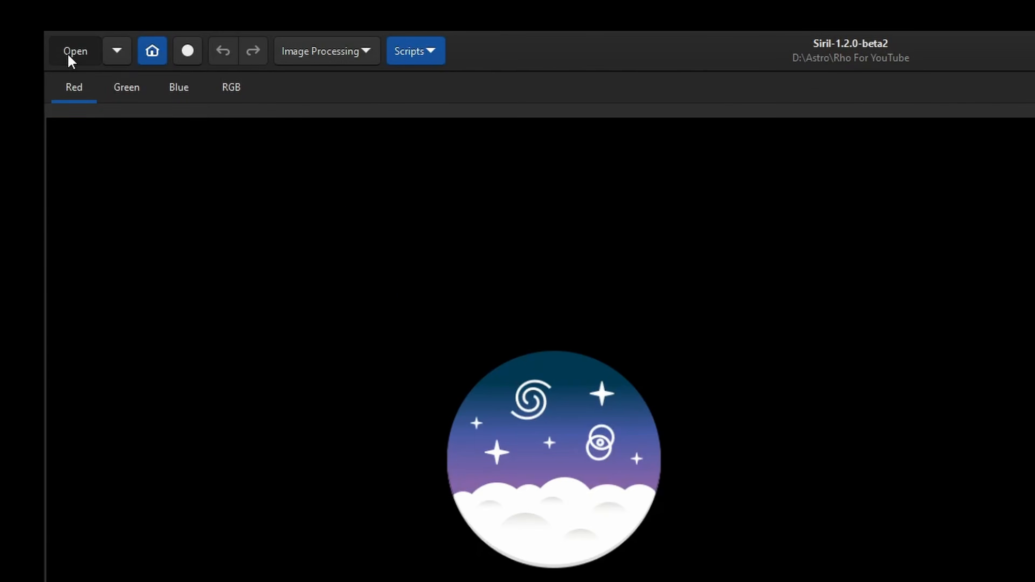
# In Siril, open Rho For YouTube.TIF from the DSS folder and set the display mode to AutoStretch
pyautogui.click(70, 58)
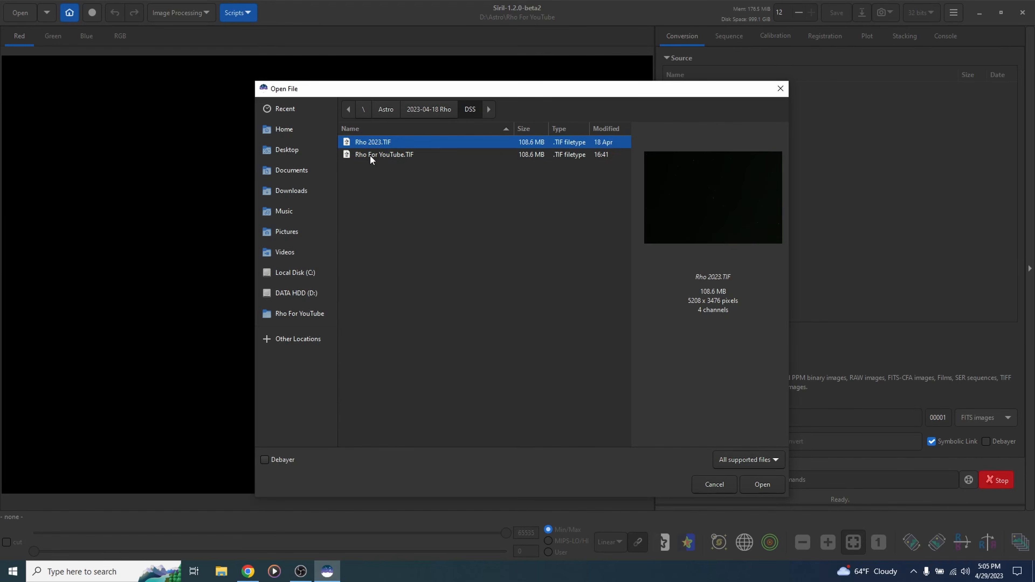
pyautogui.click(369, 154)
pyautogui.click(762, 485)
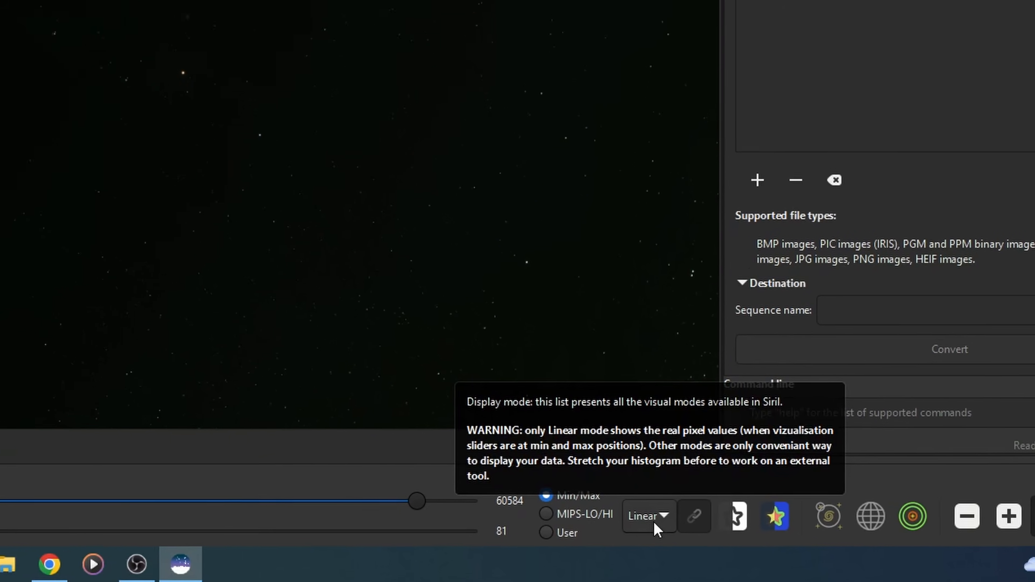
pyautogui.click(654, 522)
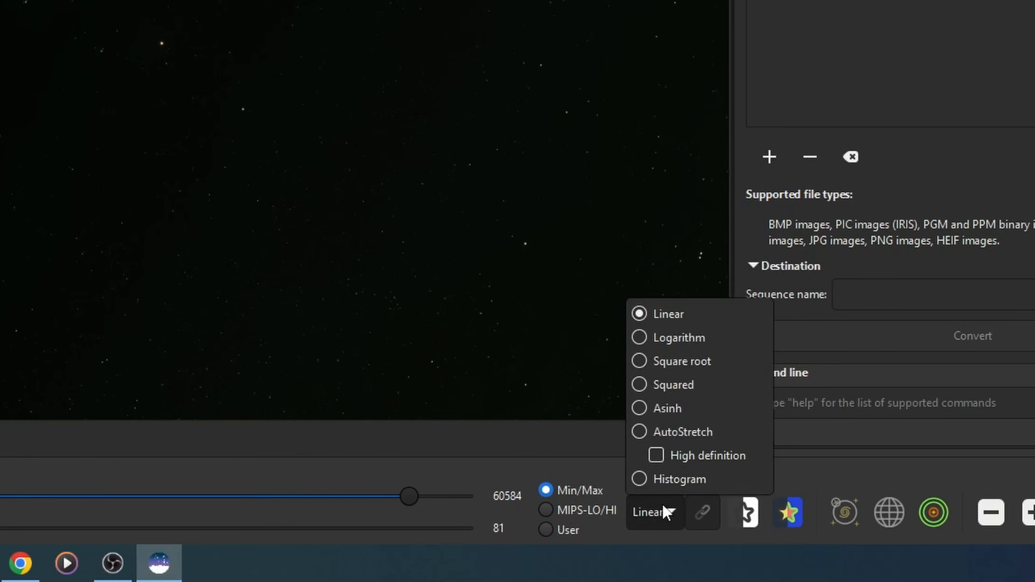
pyautogui.click(668, 432)
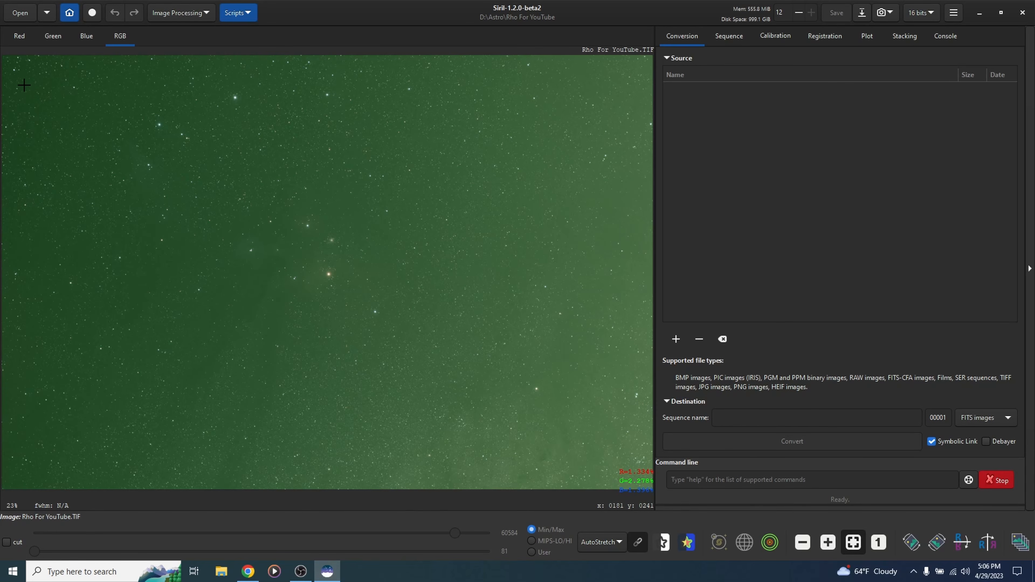
# Crop the image to a selection of about 4832 by 3056 px that trims all four edges
pyautogui.moveTo(24, 84); pyautogui.dragTo(628, 466)
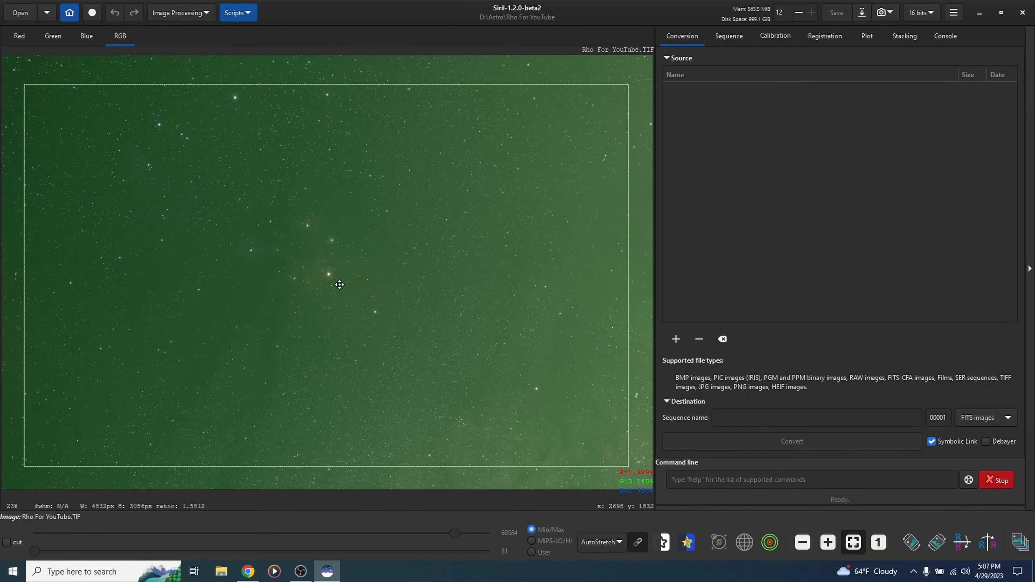
pyautogui.rightClick(426, 333)
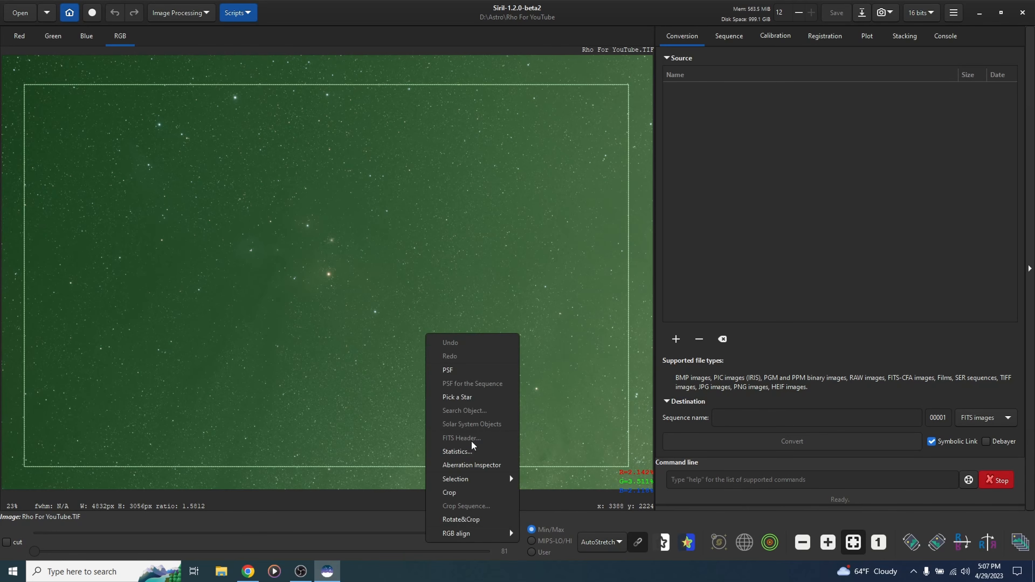
pyautogui.click(460, 493)
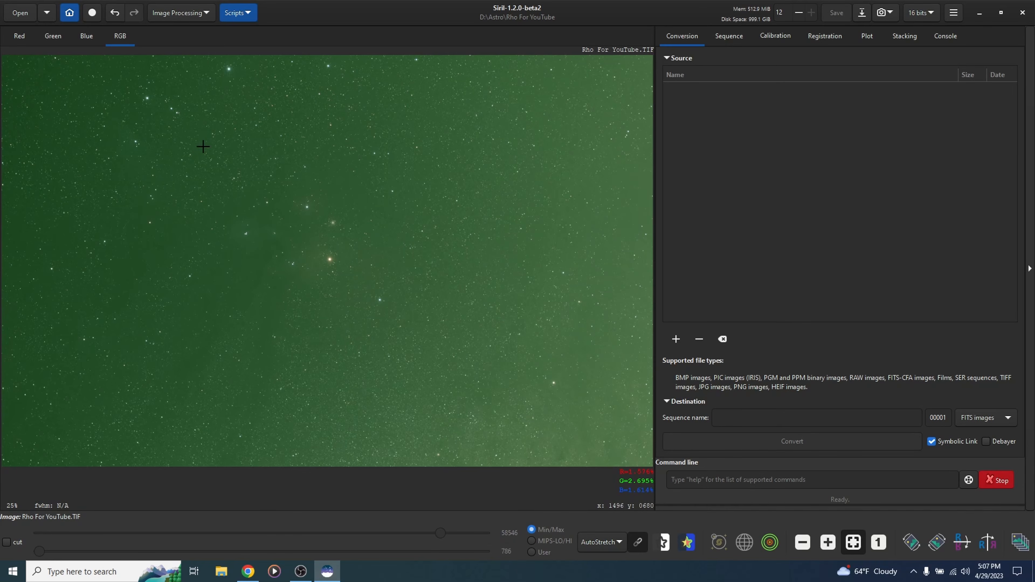
# Start a Background Extraction with the RBF method, enable dither and generate the sample grid
pyautogui.click(168, 14)
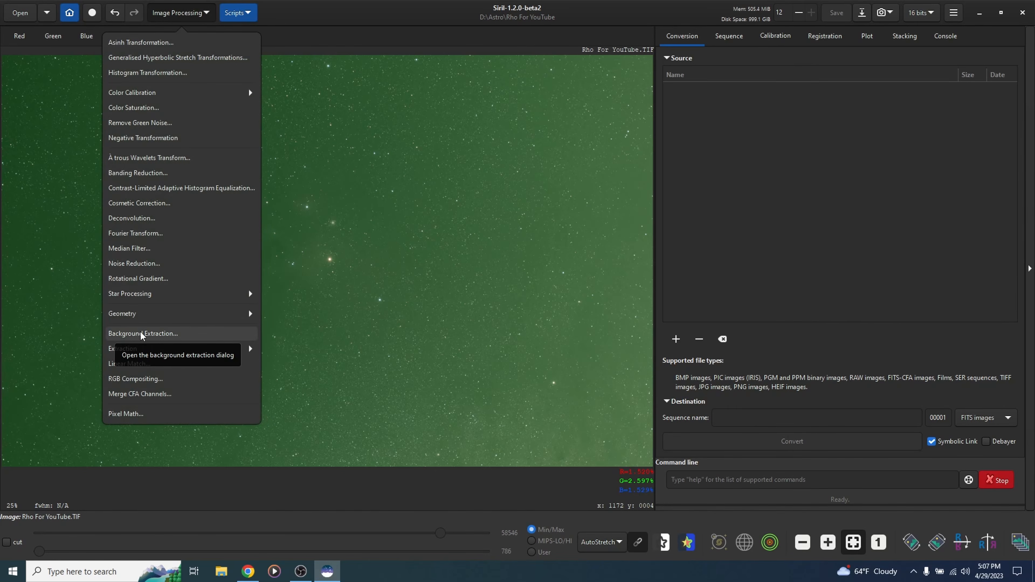
pyautogui.click(141, 335)
pyautogui.moveTo(506, 100); pyautogui.dragTo(750, 115)
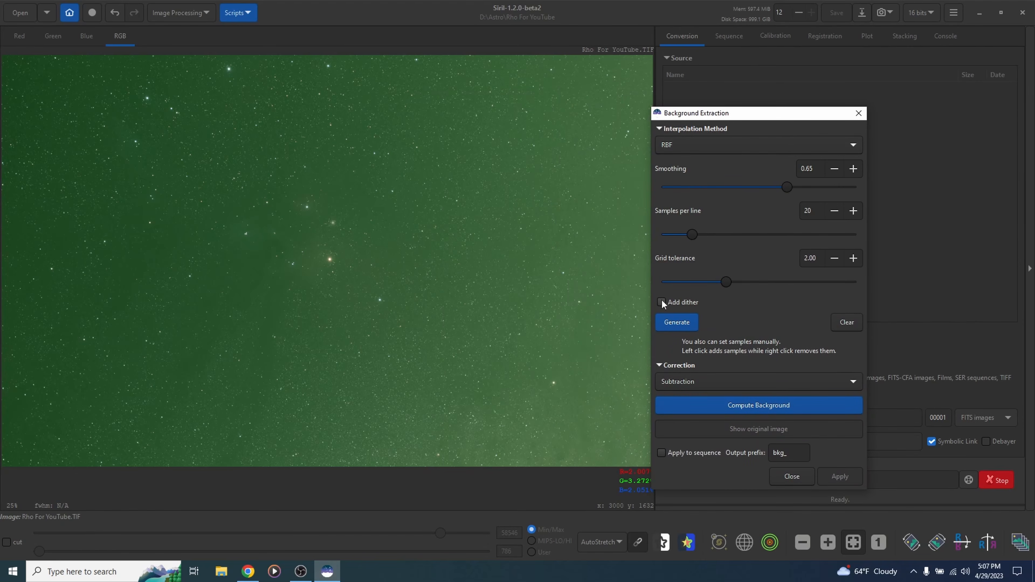
pyautogui.click(677, 323)
# Remove the background samples covering the nebulae and dark dust lanes, using the Histogram display mode, and return the display to AutoStretch
pyautogui.rightClick(310, 261)
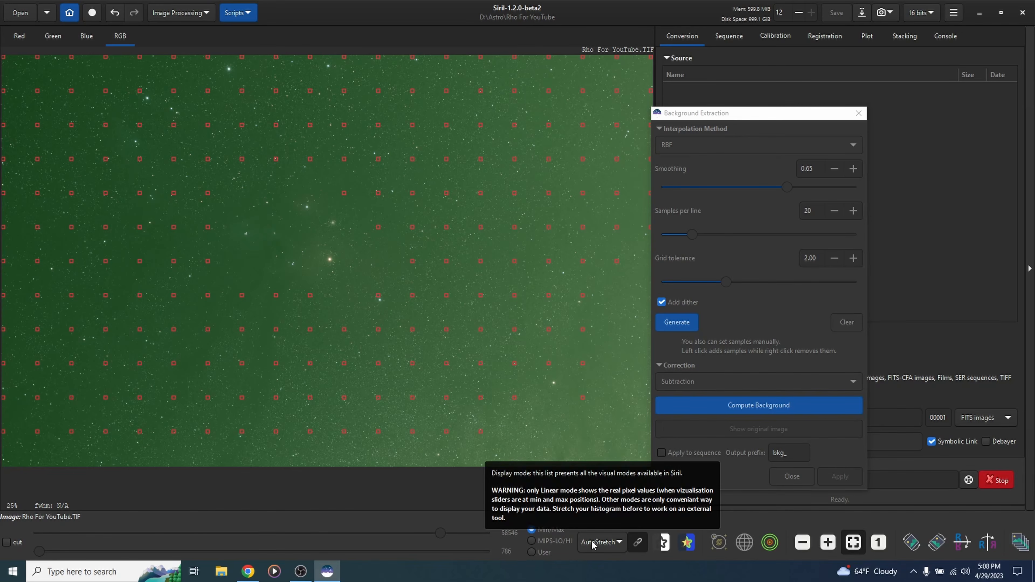
pyautogui.click(592, 542)
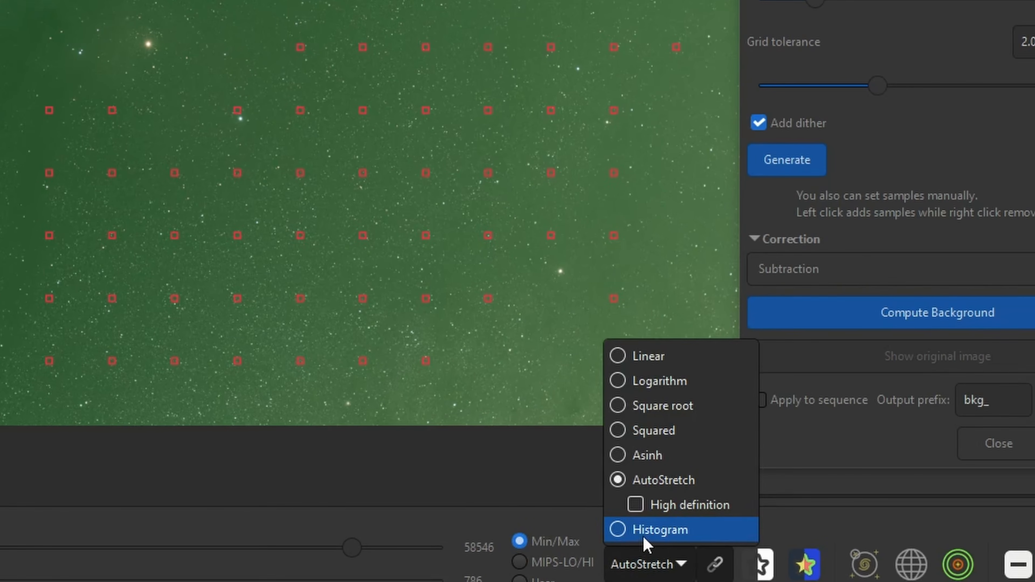
pyautogui.click(642, 538)
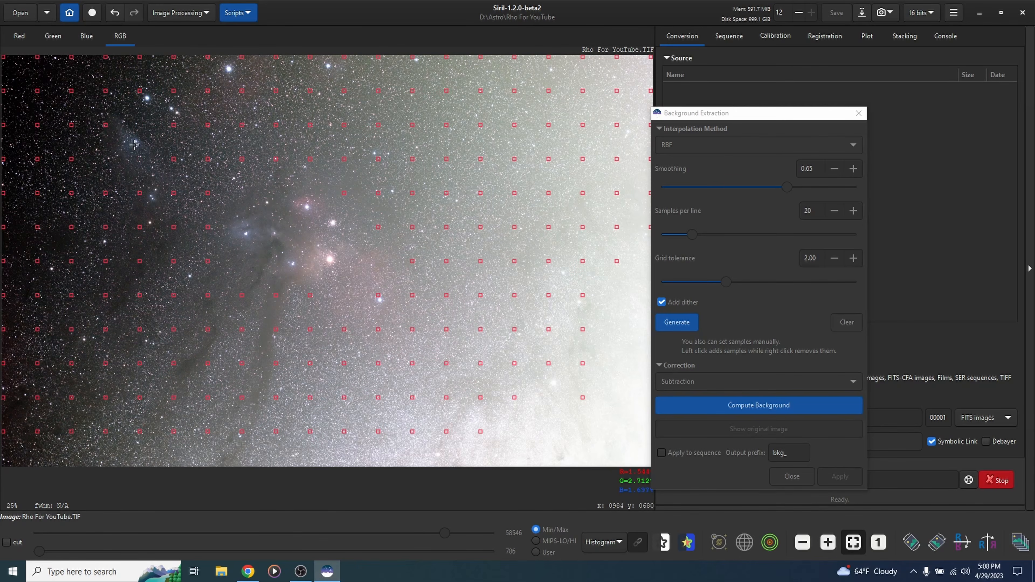
pyautogui.rightClick(271, 297)
pyautogui.rightClick(277, 300)
pyautogui.rightClick(331, 283)
pyautogui.rightClick(230, 228)
pyautogui.rightClick(212, 231)
pyautogui.rightClick(205, 243)
pyautogui.rightClick(310, 330)
pyautogui.rightClick(344, 329)
pyautogui.rightClick(344, 193)
pyautogui.rightClick(378, 192)
pyautogui.rightClick(378, 227)
pyautogui.rightClick(241, 329)
pyautogui.rightClick(207, 329)
pyautogui.rightClick(208, 295)
pyautogui.rightClick(250, 360)
pyautogui.rightClick(246, 357)
pyautogui.rightClick(245, 357)
pyautogui.rightClick(151, 185)
pyautogui.rightClick(140, 180)
pyautogui.rightClick(140, 180)
pyautogui.rightClick(193, 138)
pyautogui.rightClick(174, 124)
pyautogui.rightClick(174, 160)
pyautogui.rightClick(208, 159)
pyautogui.rightClick(242, 159)
pyautogui.rightClick(209, 194)
pyautogui.rightClick(173, 261)
pyautogui.rightClick(379, 297)
pyautogui.click(605, 543)
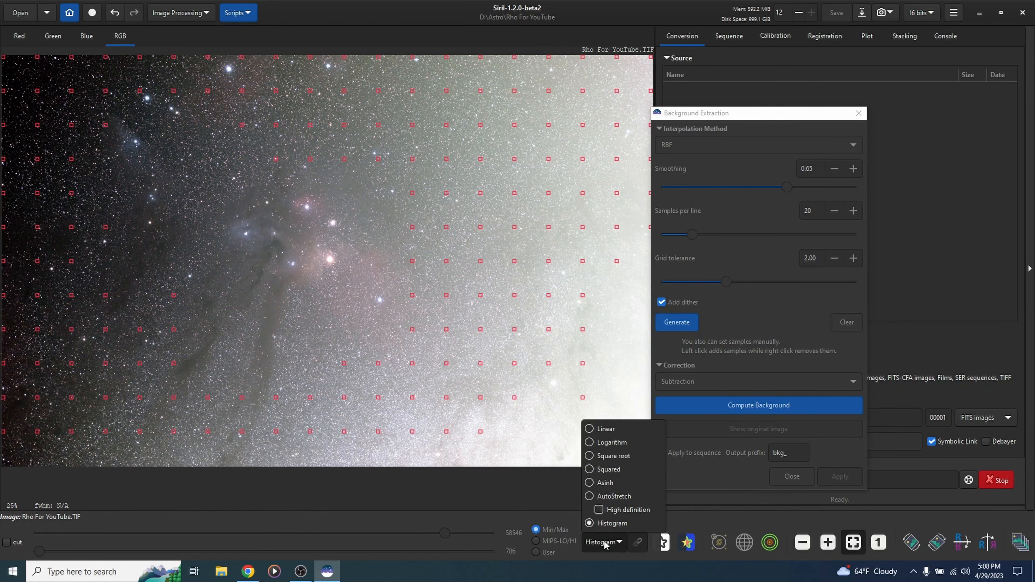
pyautogui.click(607, 496)
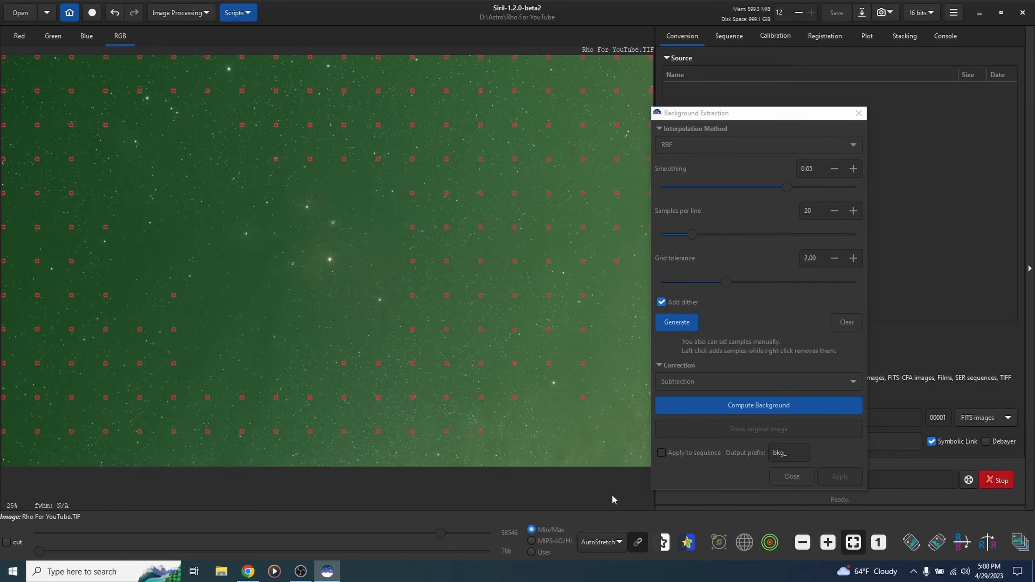
# Add two background samples near the image's lower right edge, and compute and apply the background extraction with Subtraction correction
pyautogui.click(644, 460)
pyautogui.click(645, 403)
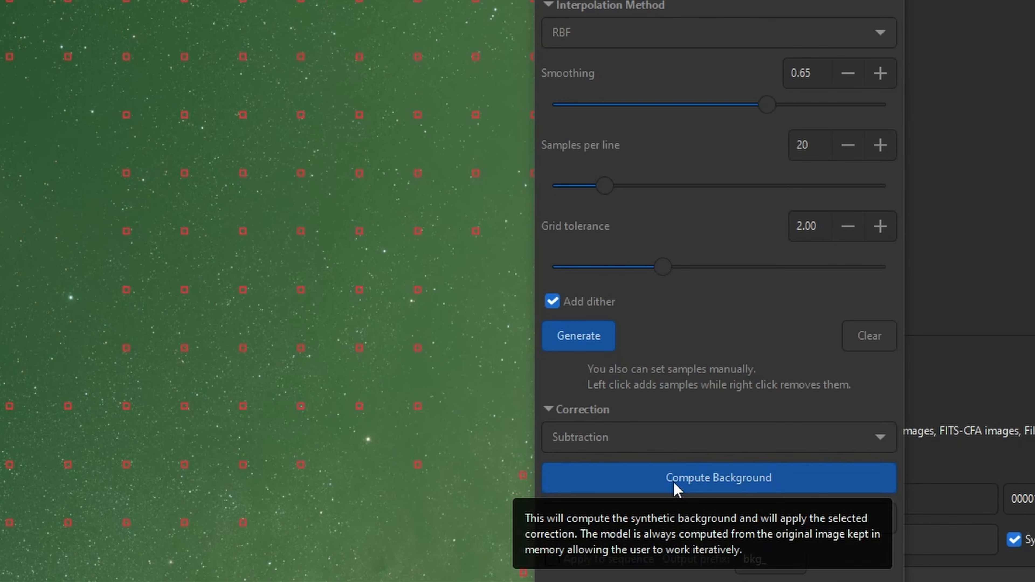
pyautogui.click(675, 484)
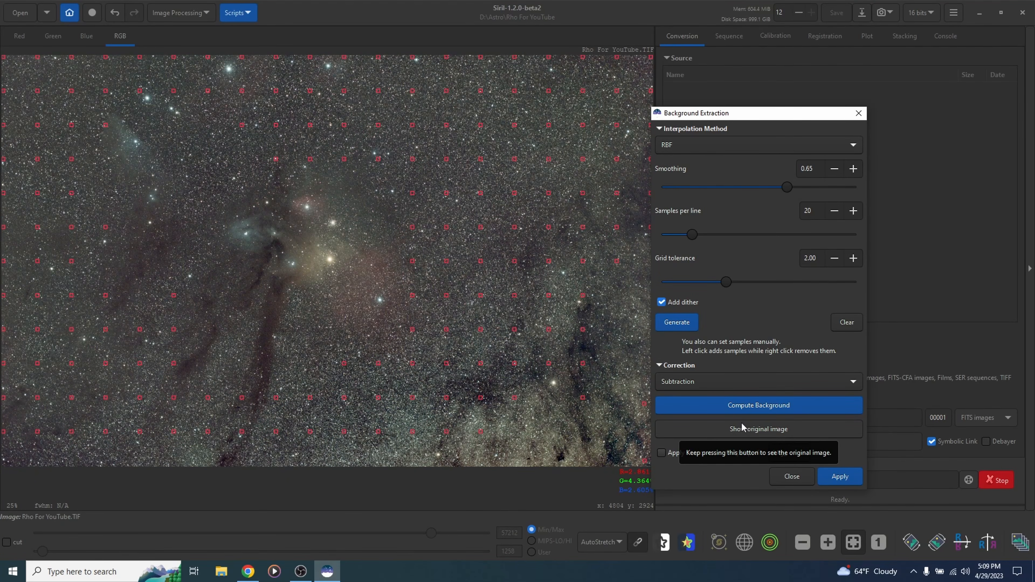
pyautogui.click(838, 478)
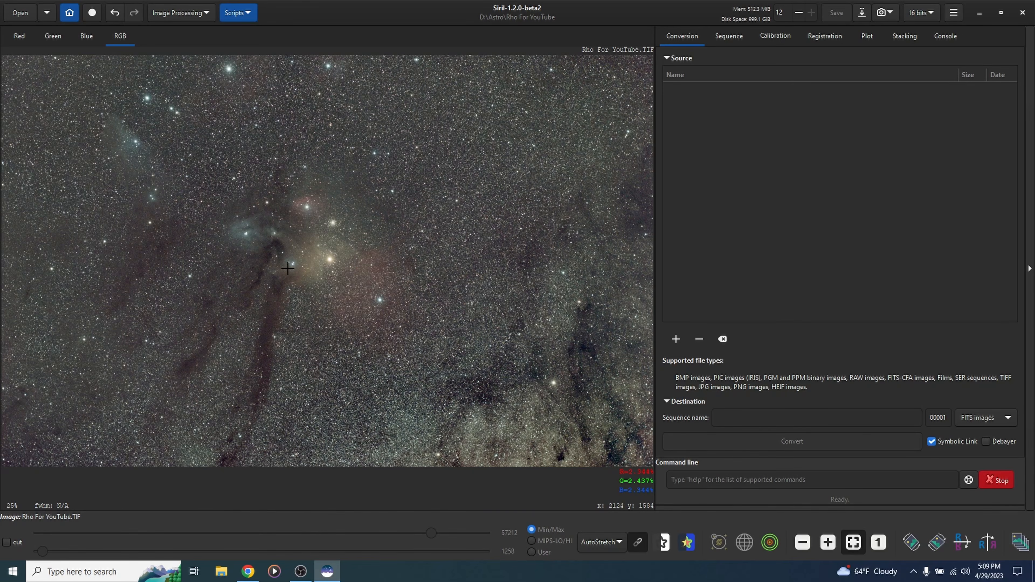
# Try a Color Calibration background neutralization, using a star-field selection of about 408 by 316 px as the background reference
pyautogui.moveTo(423, 120); pyautogui.dragTo(476, 157)
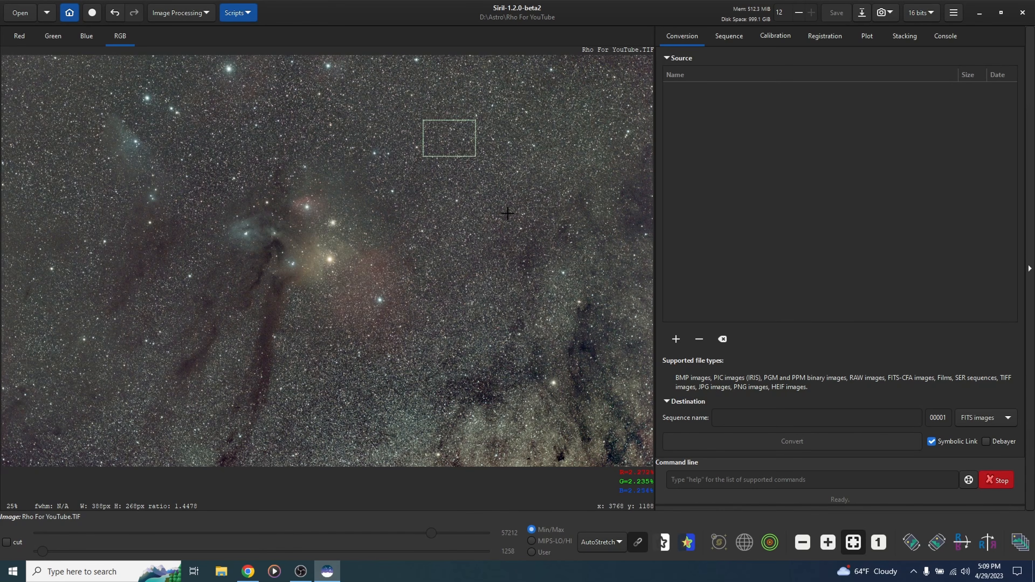
pyautogui.click(430, 113)
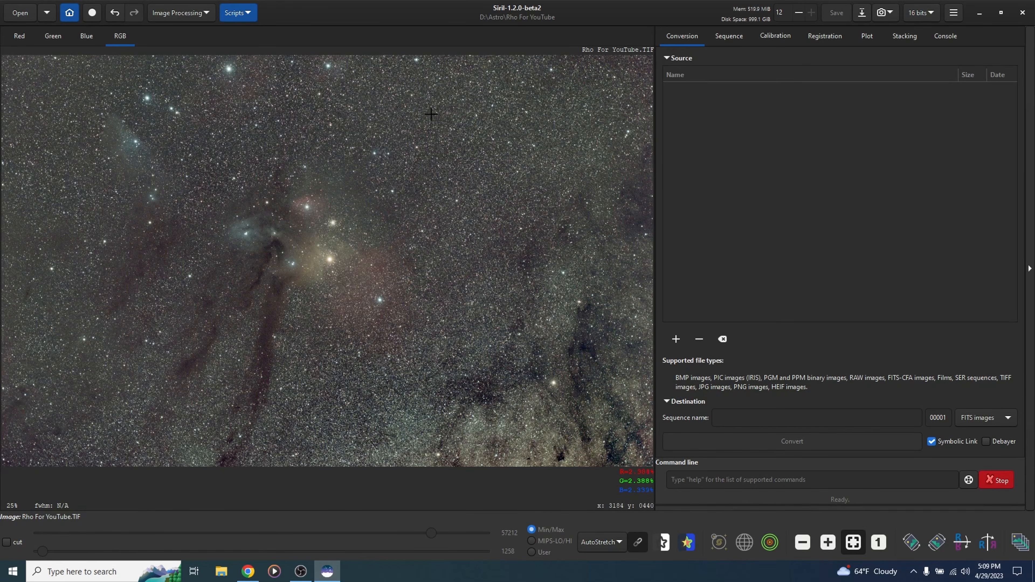
pyautogui.moveTo(437, 114); pyautogui.dragTo(492, 156)
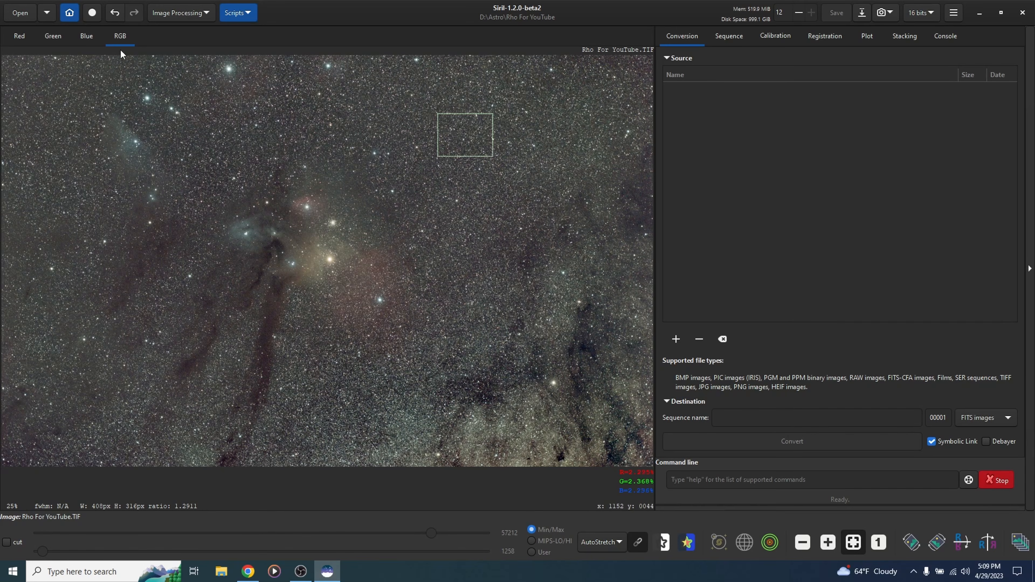
pyautogui.click(171, 14)
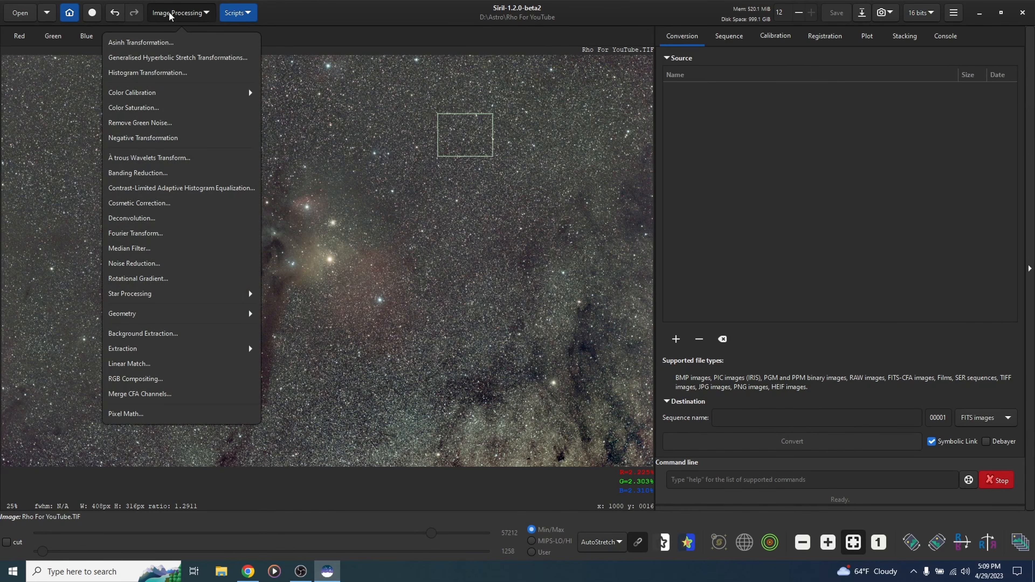
pyautogui.click(136, 93)
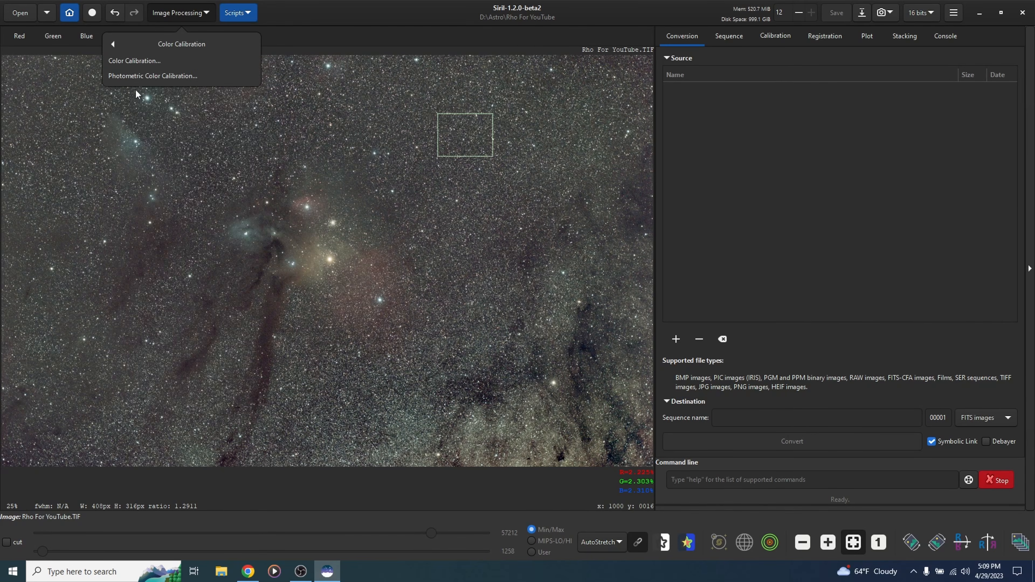
pyautogui.click(133, 61)
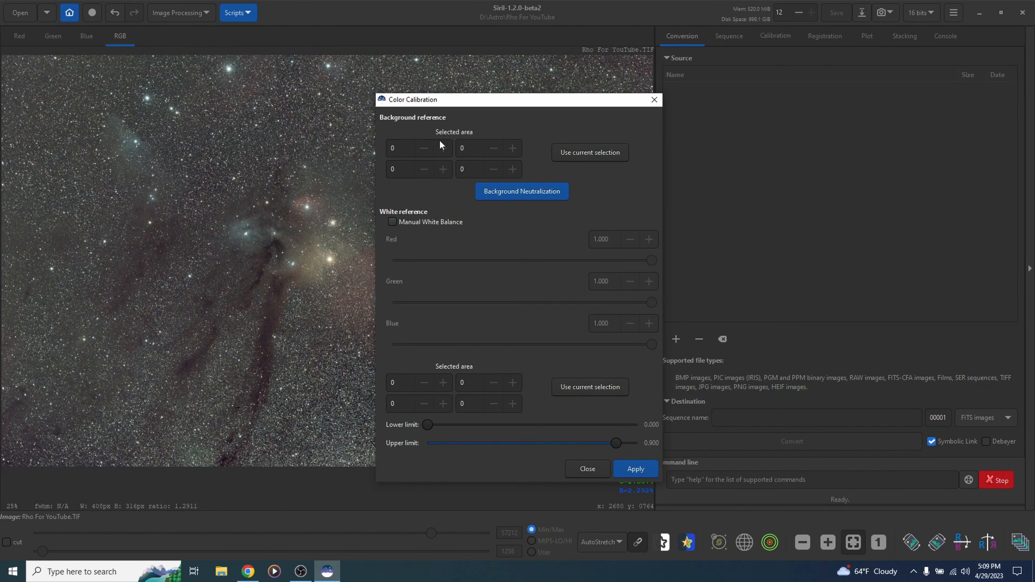
pyautogui.click(570, 153)
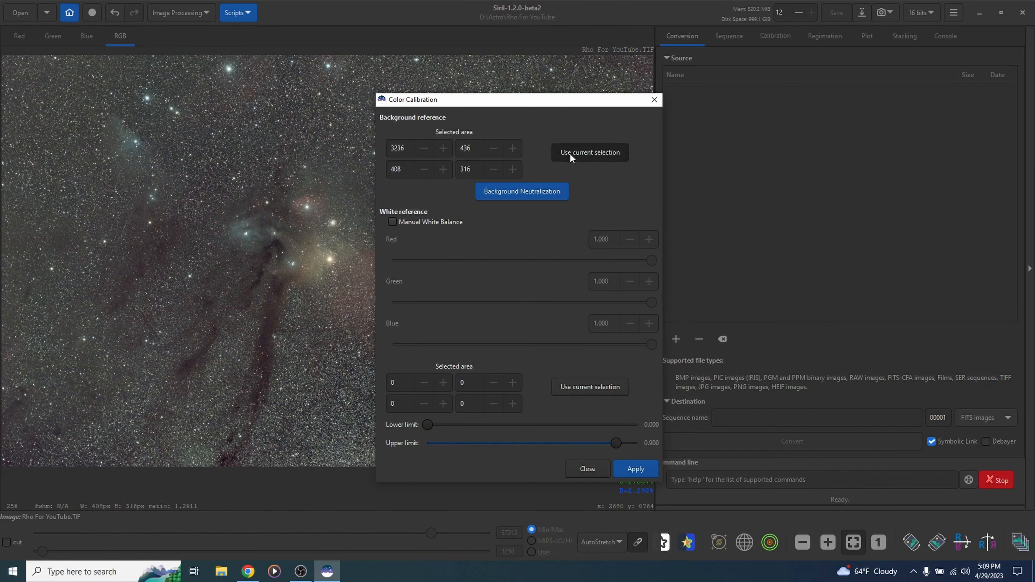
pyautogui.click(518, 191)
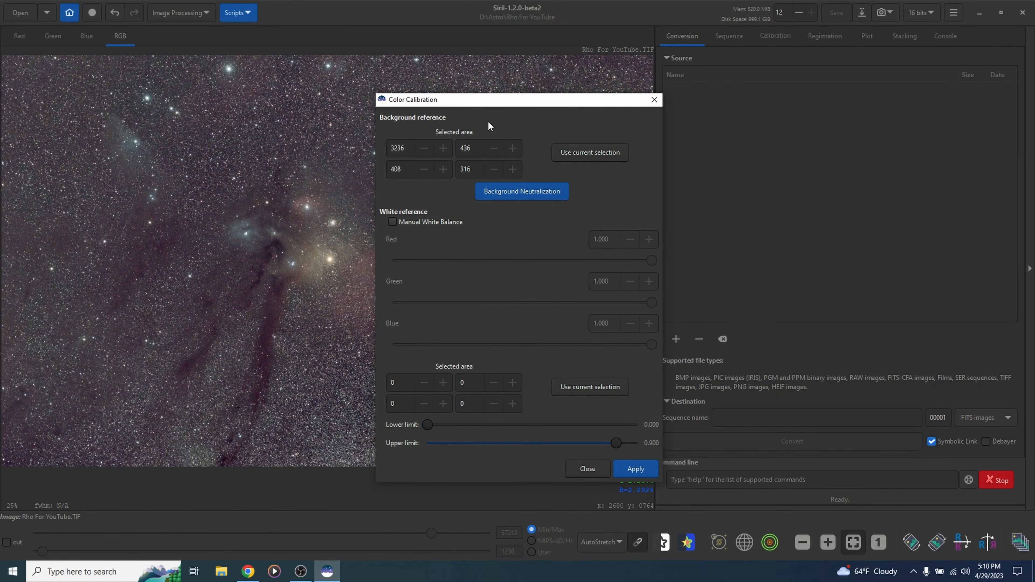
# Try a white reference calibration with a selection of about 56 by 44 px around a bright star, and undo both colour calibration changes
pyautogui.moveTo(489, 105); pyautogui.dragTo(608, 116)
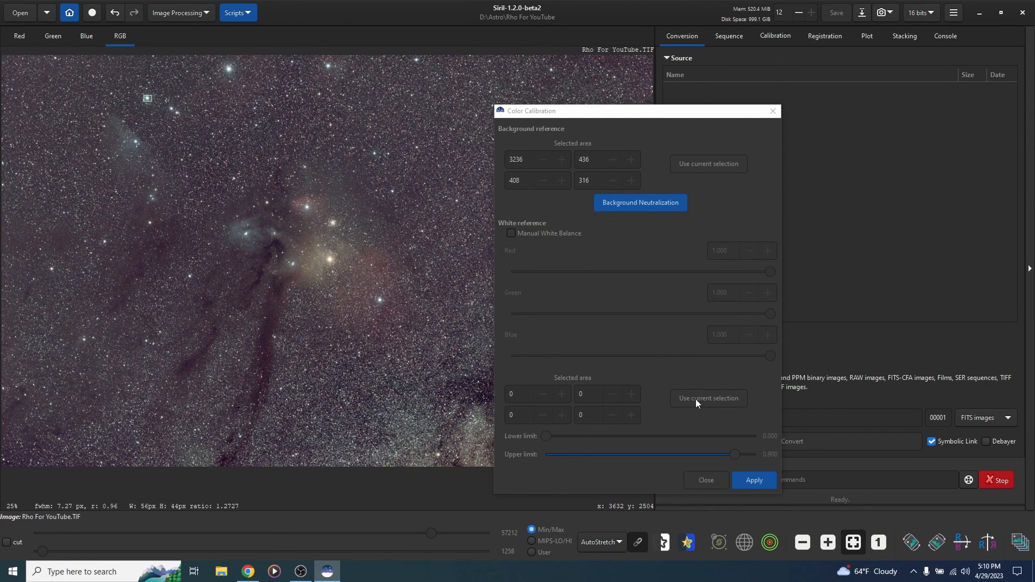
pyautogui.click(697, 402)
pyautogui.click(755, 480)
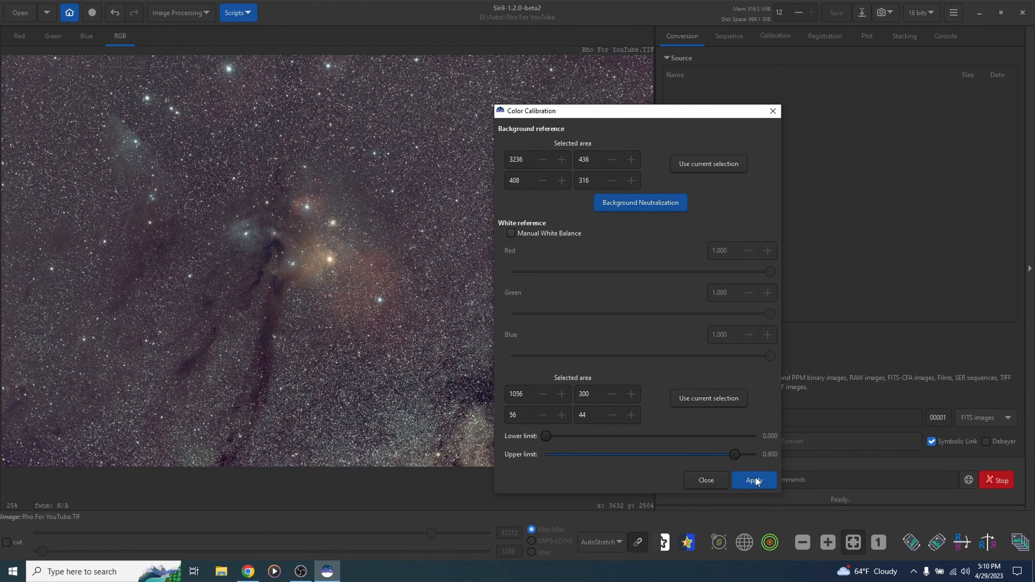
pyautogui.click(772, 110)
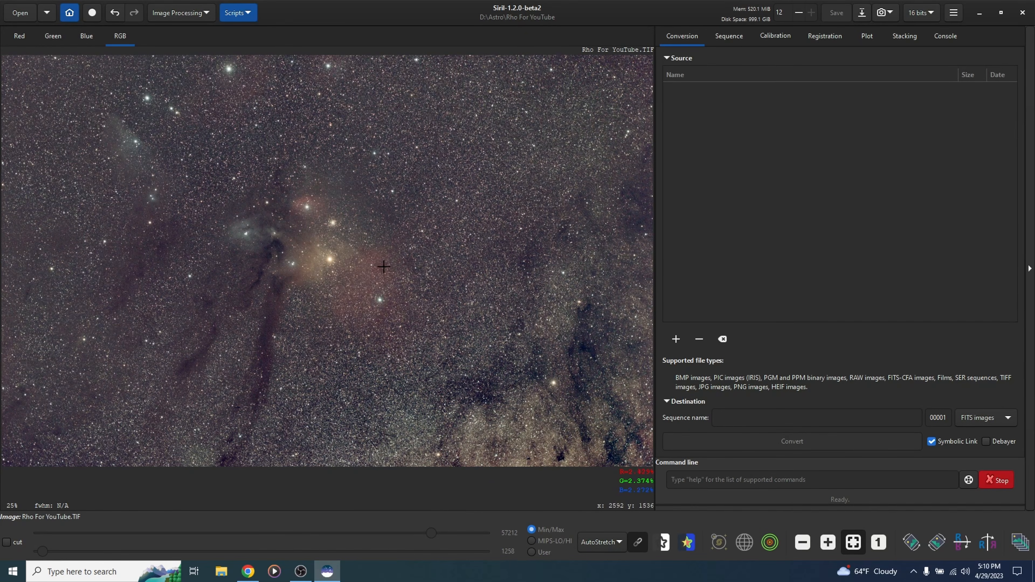
pyautogui.click(115, 17)
pyautogui.click(115, 17)
# Remove the image's green noise with the Average Neutral protection method and Preserve lightness enabled
pyautogui.click(178, 14)
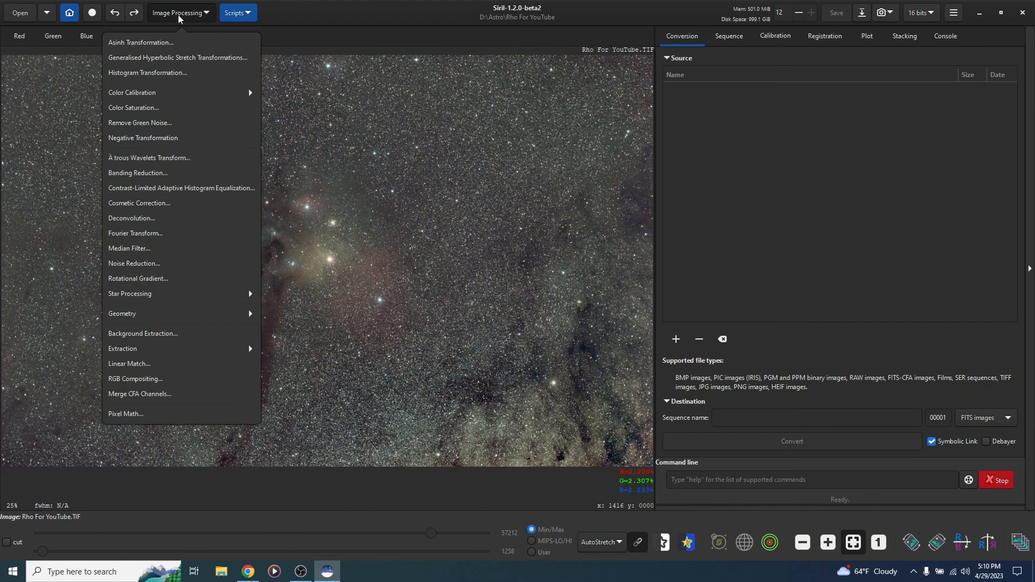
pyautogui.click(143, 123)
pyautogui.click(588, 338)
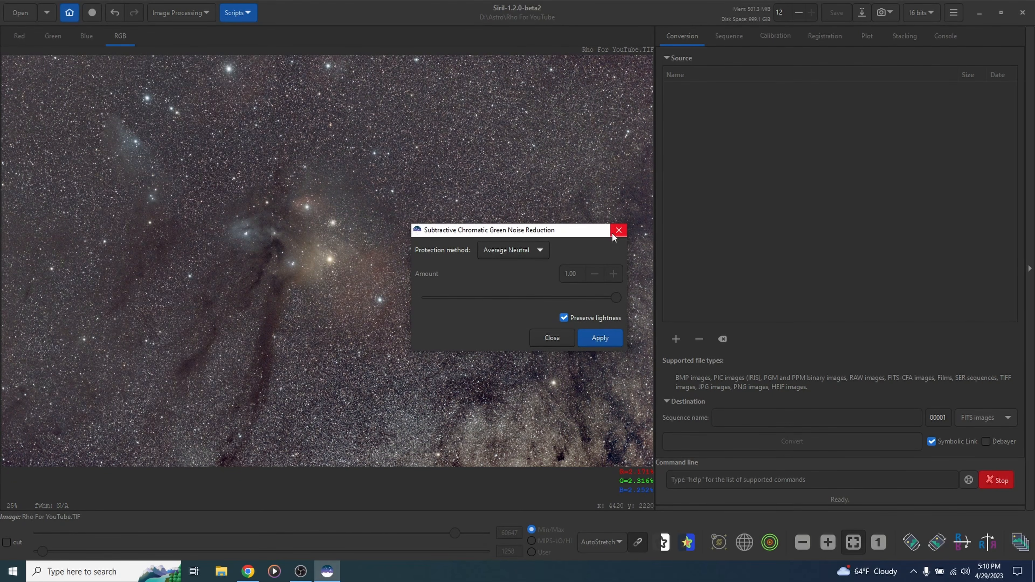
pyautogui.click(543, 340)
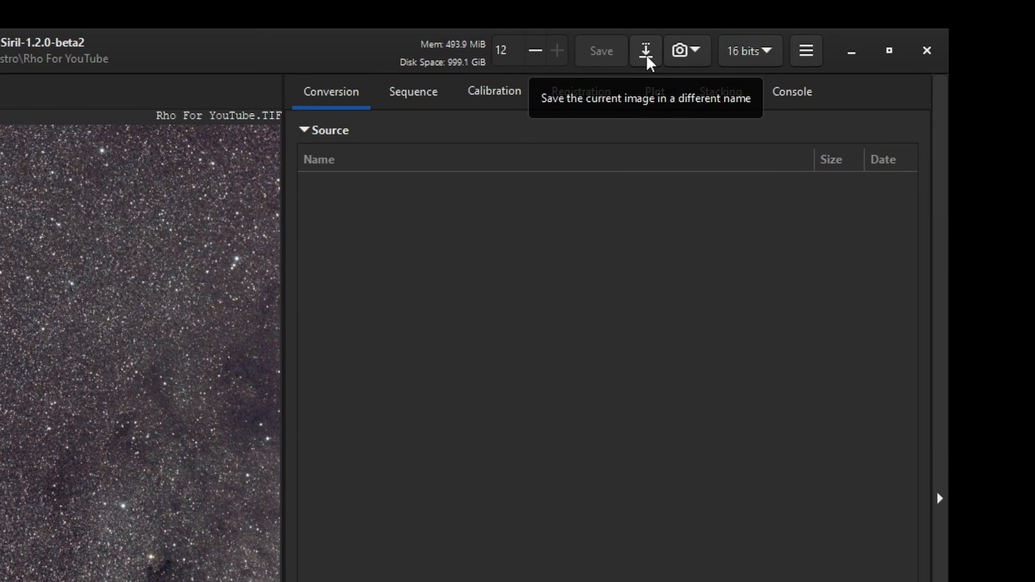
# Save the image as an uncompressed 16-bit TIFF named "Rho for PS" in the DSS folder, and close Siril
pyautogui.click(648, 58)
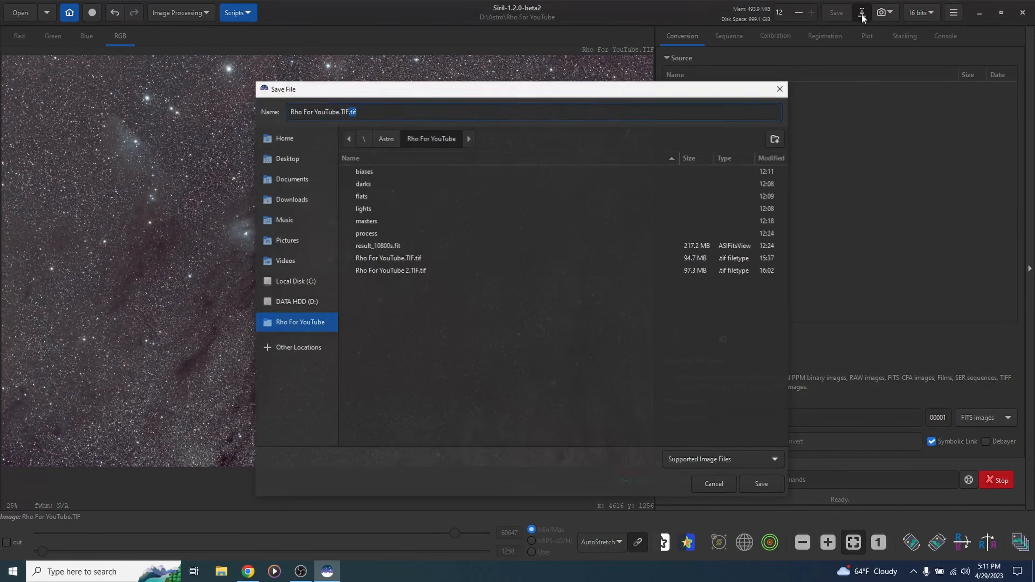
pyautogui.click(295, 304)
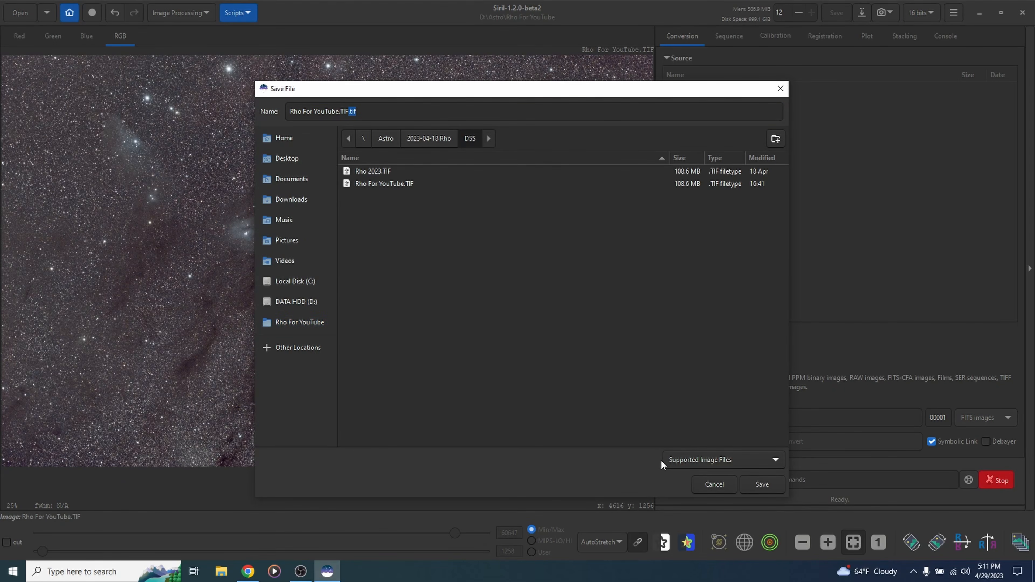
pyautogui.click(675, 459)
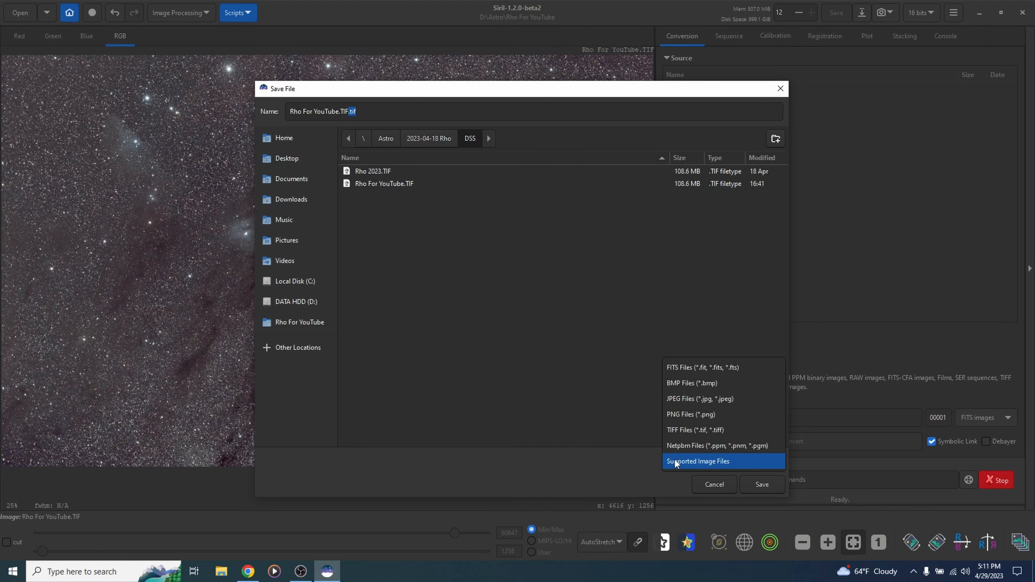
pyautogui.click(681, 429)
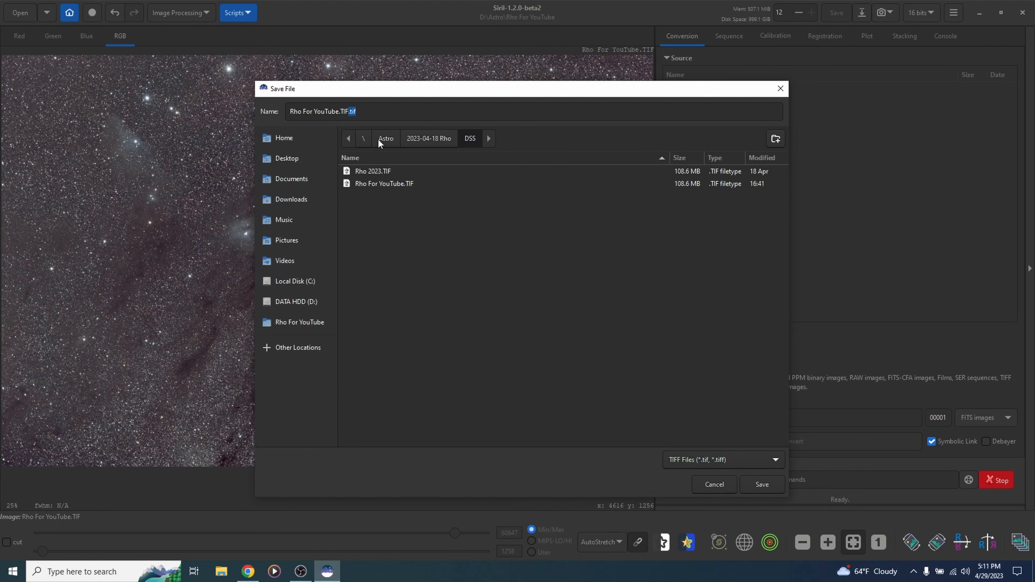
pyautogui.moveTo(350, 111); pyautogui.dragTo(244, 100)
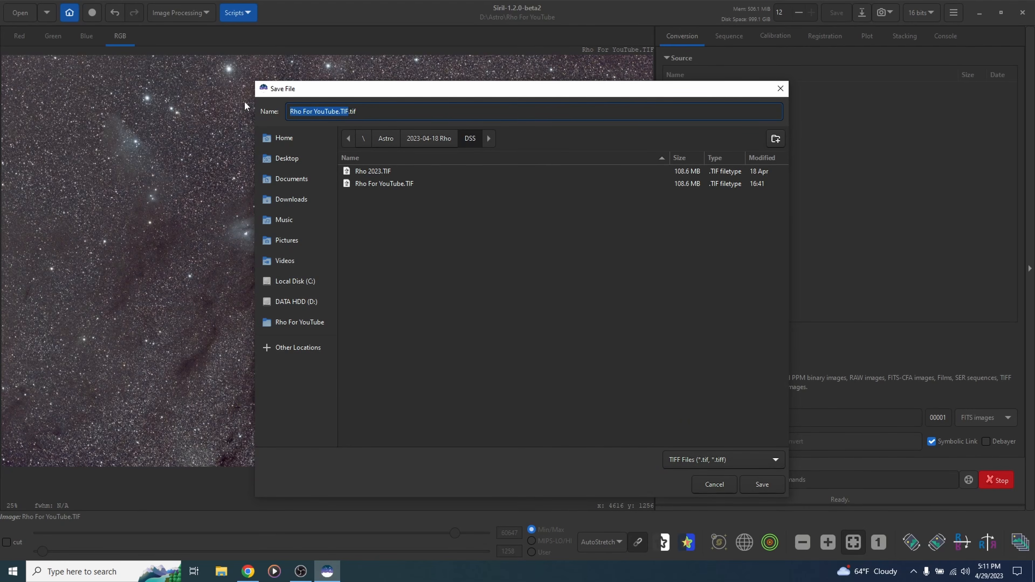
pyautogui.write('Rho For PS')
pyautogui.click(762, 485)
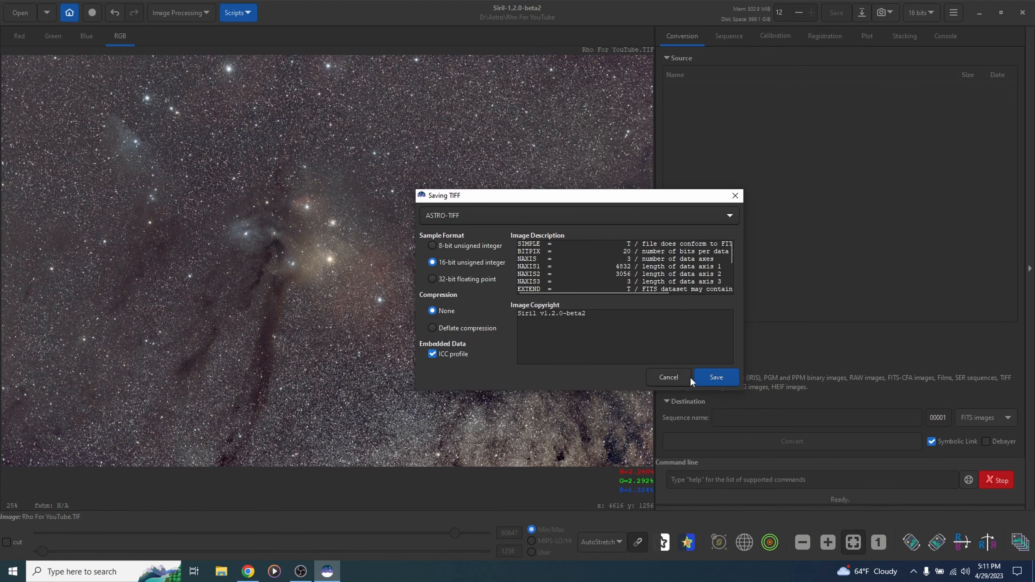
pyautogui.click(705, 375)
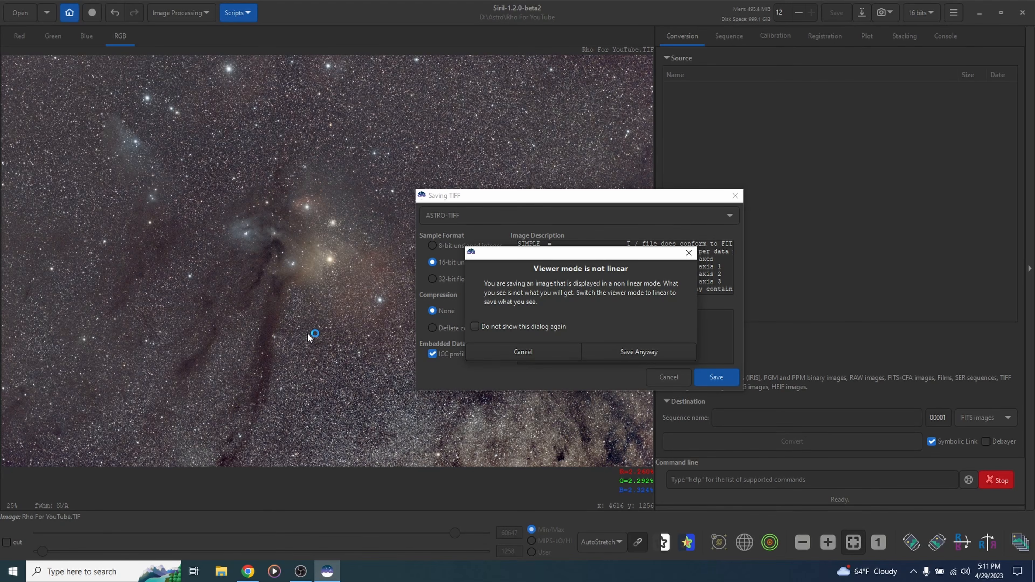
pyautogui.click(624, 354)
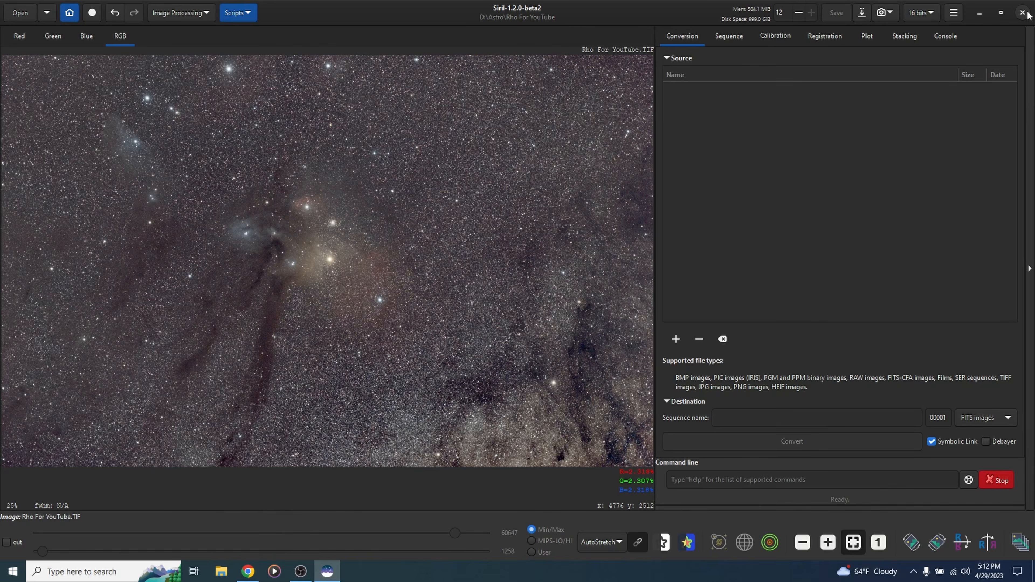
pyautogui.click(1023, 13)
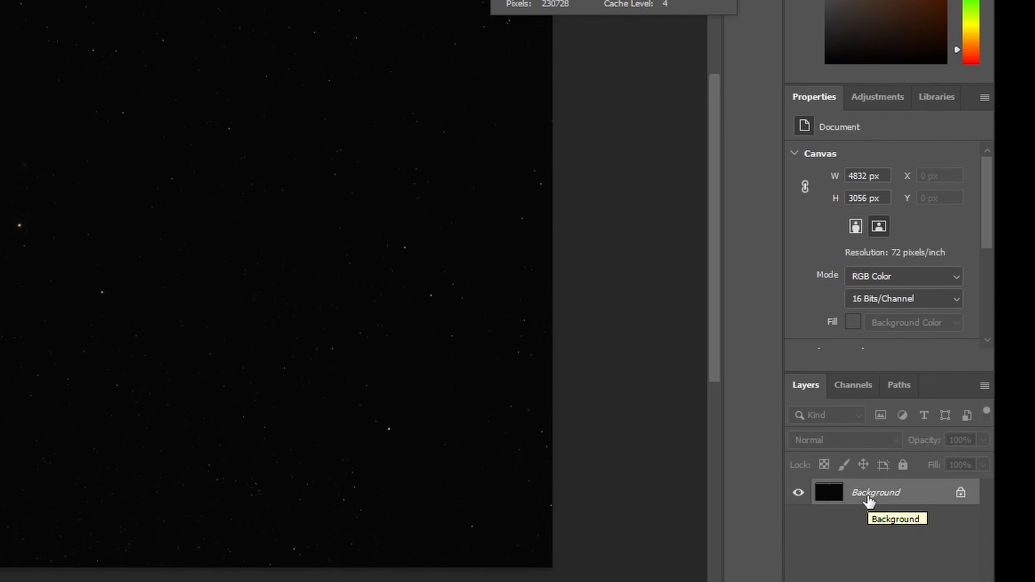
# Switch to Photoshop with Rho for PS.tif and duplicate the Background layer
pyautogui.rightClick(959, 463)
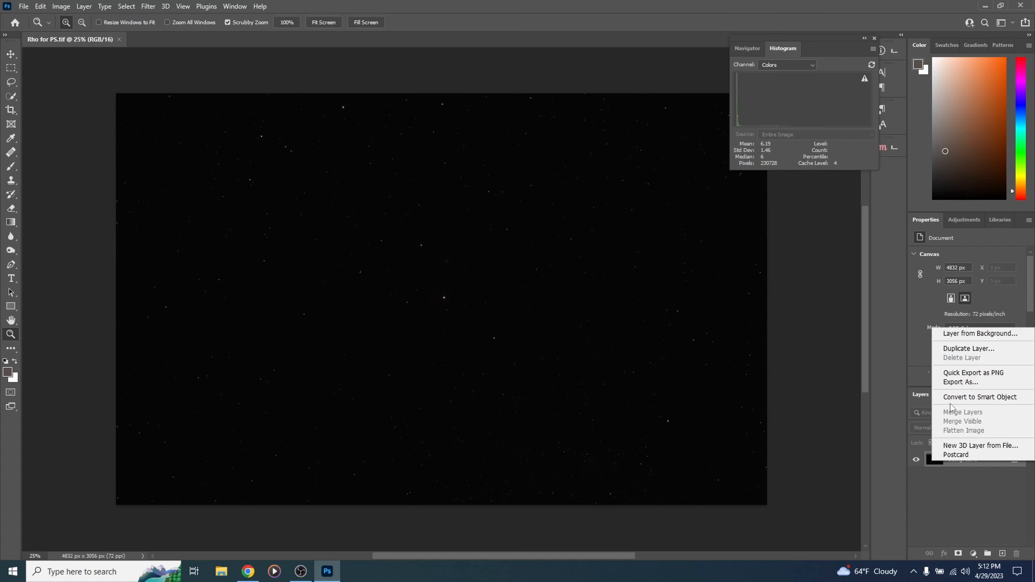
pyautogui.click(924, 538)
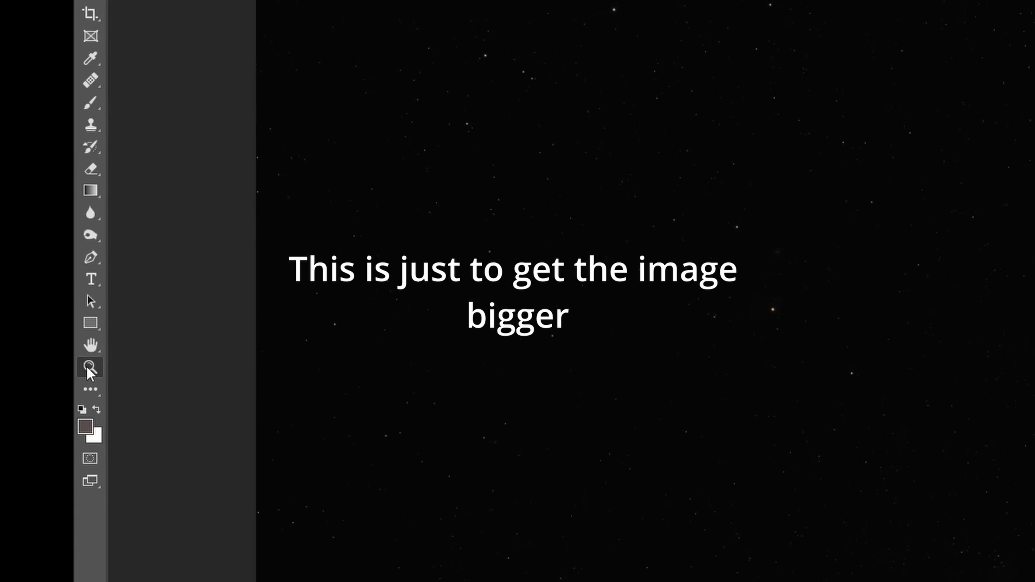
pyautogui.click(105, 374)
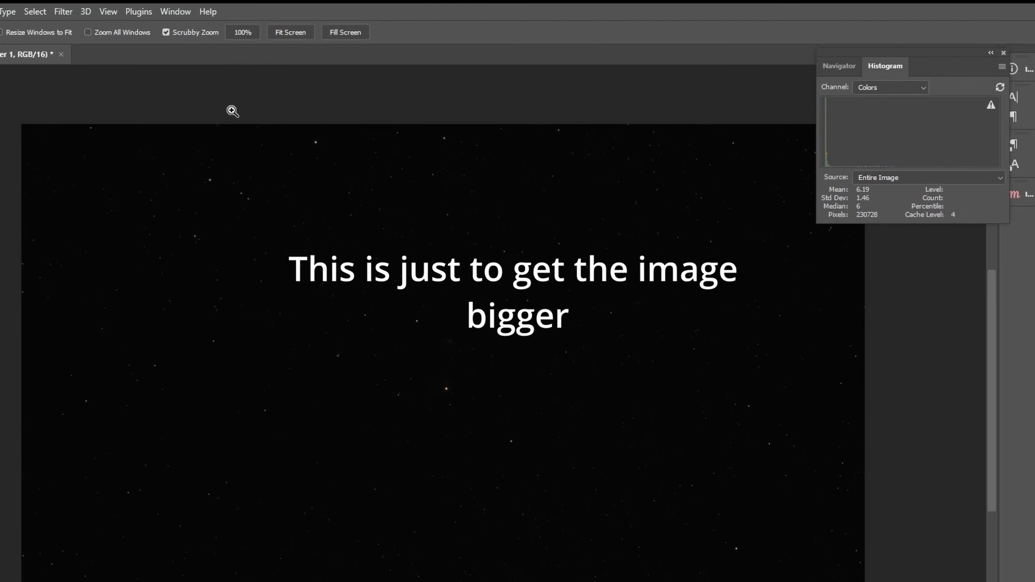
pyautogui.click(250, 39)
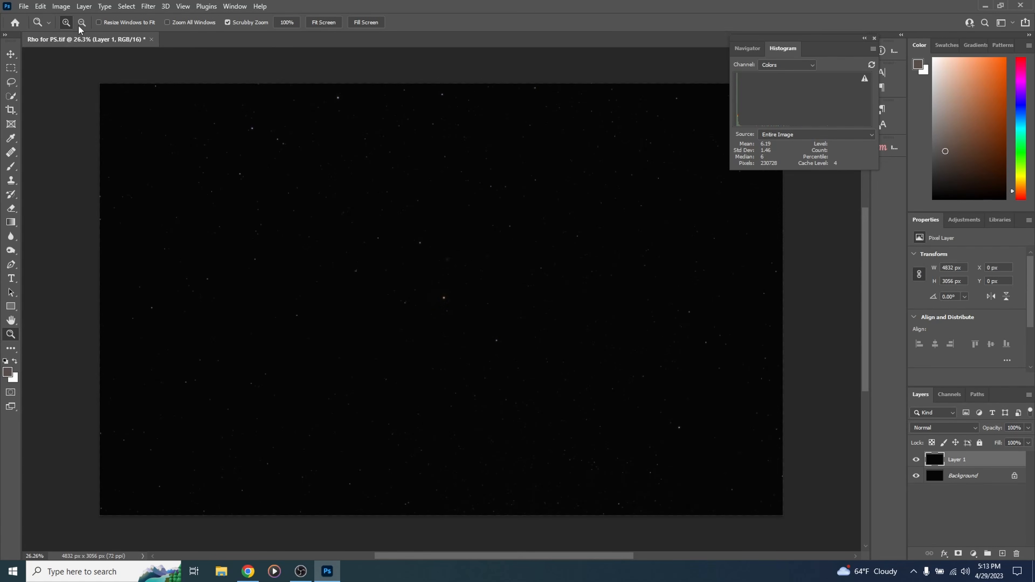
# Stretch the duplicated layer with a Levels adjustment, setting the RGB midtone input to 3.80
pyautogui.click(62, 6)
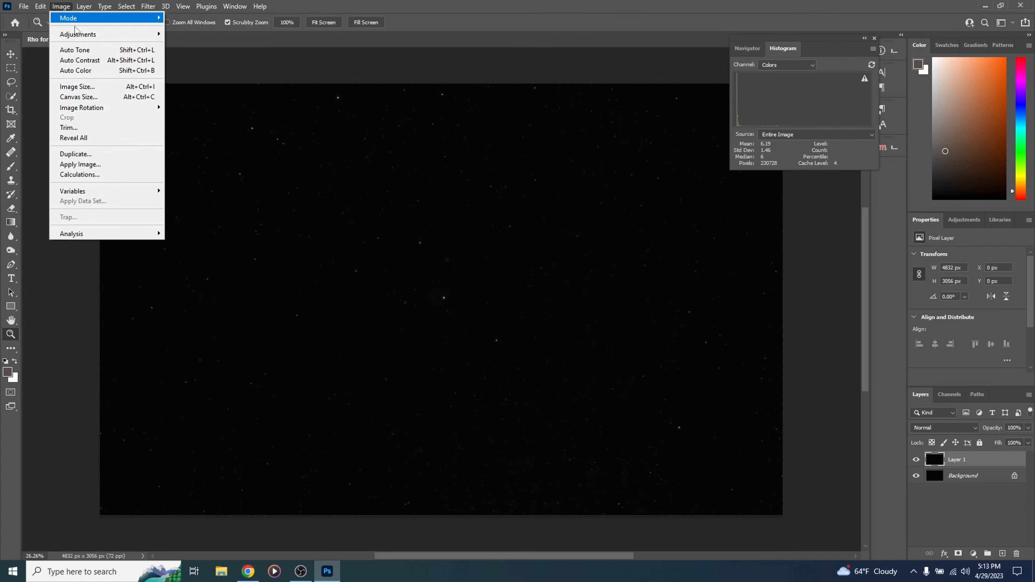
pyautogui.moveTo(90, 35)
pyautogui.click(341, 5)
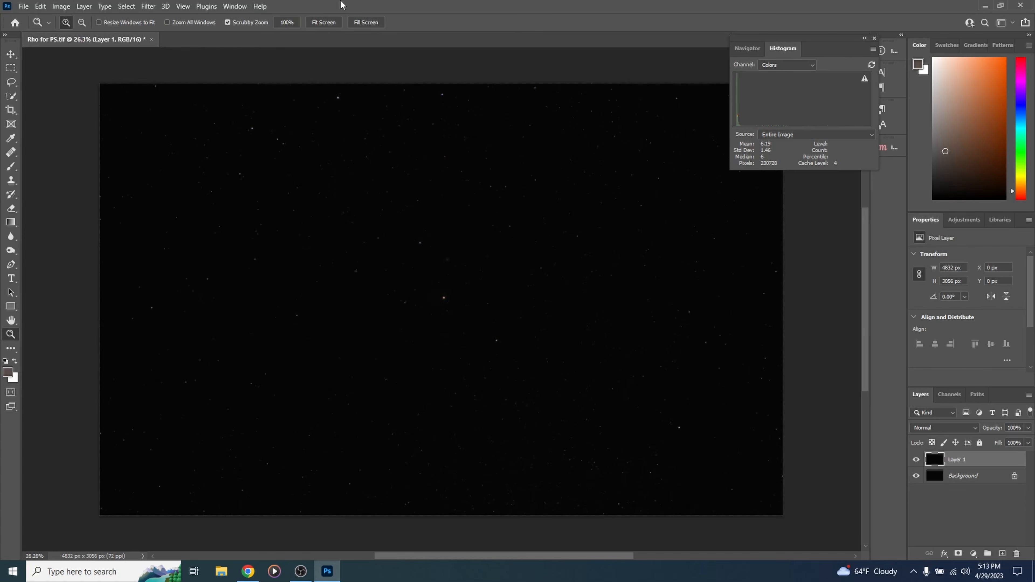
pyautogui.hotkey('ctrl', 'l')
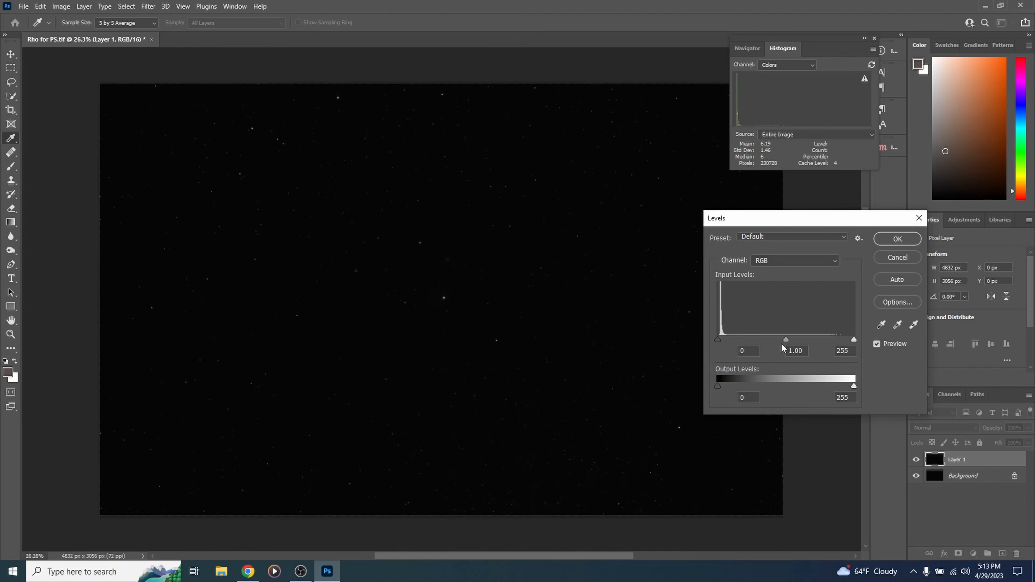
pyautogui.moveTo(785, 338); pyautogui.dragTo(728, 334)
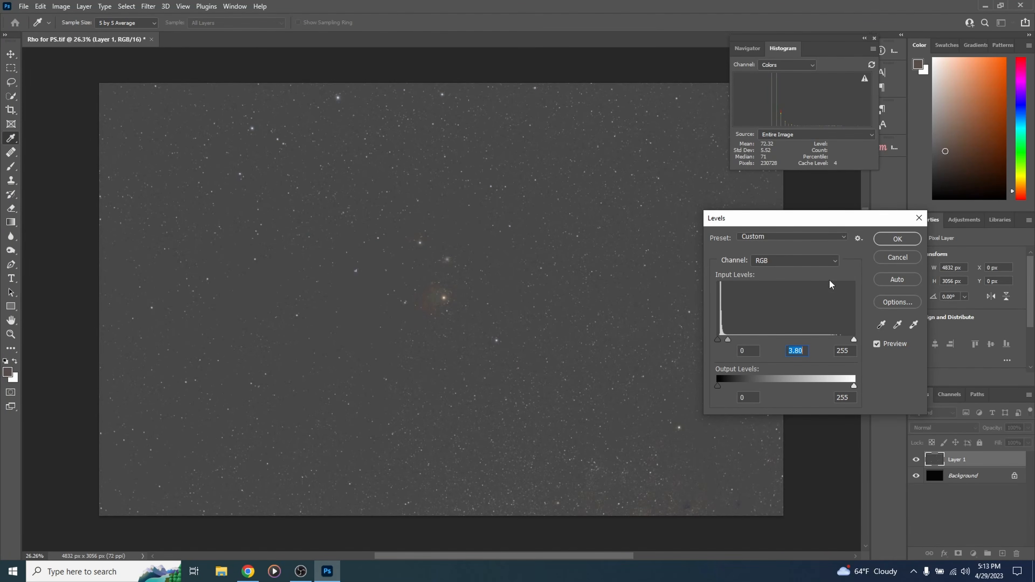
pyautogui.click(884, 239)
pyautogui.press('z')
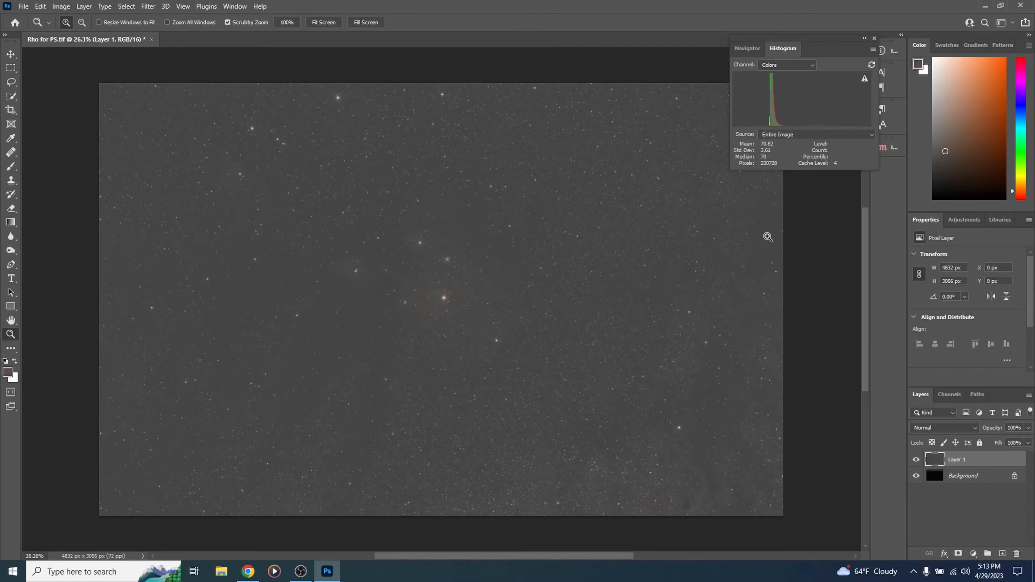
# Darken the stretched layer's background with another Levels adjustment, setting the RGB black point input to 52
pyautogui.hotkey('ctrl', 'l')
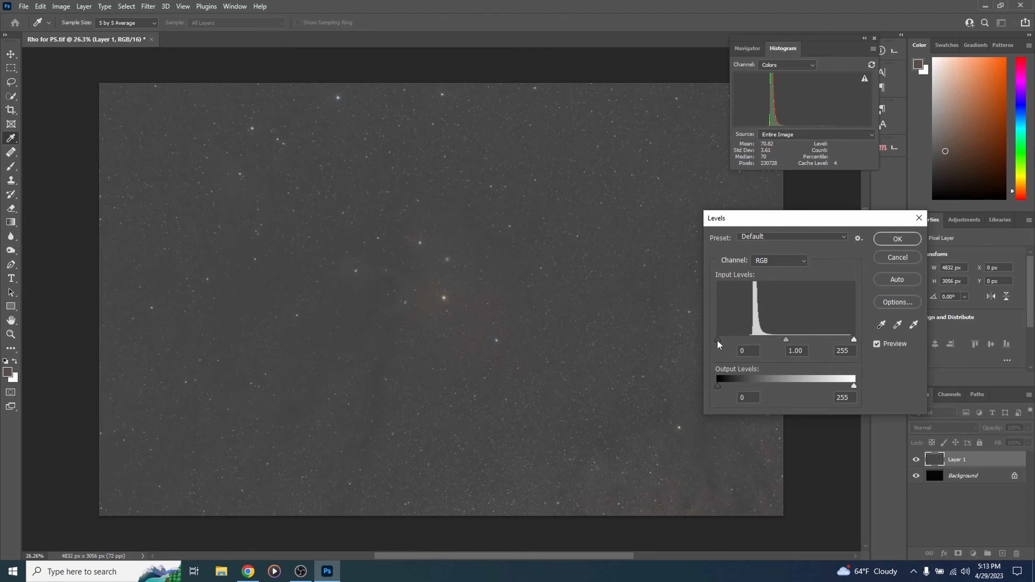
pyautogui.moveTo(717, 339); pyautogui.dragTo(746, 335)
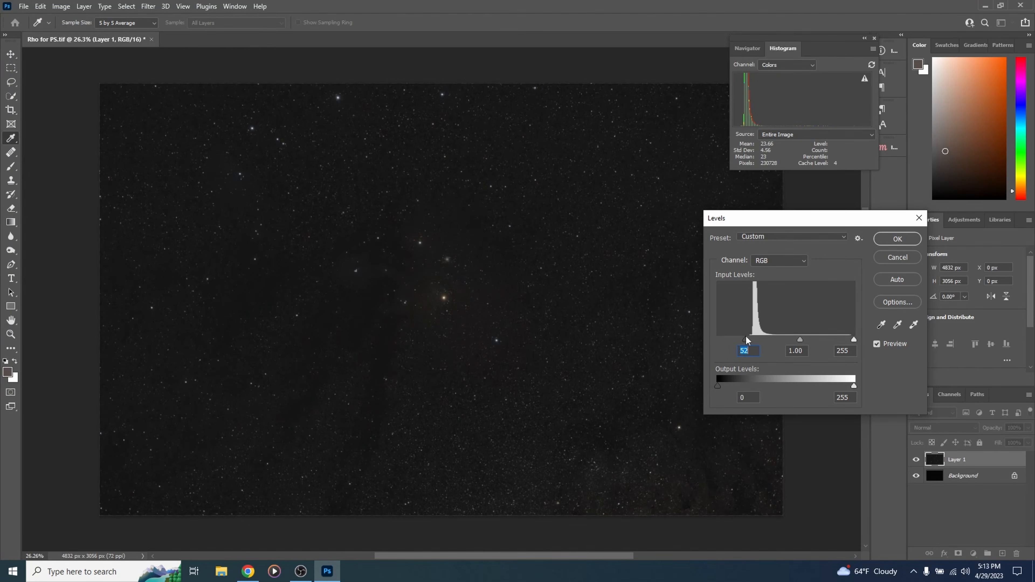
pyautogui.click(899, 239)
pyautogui.press('z')
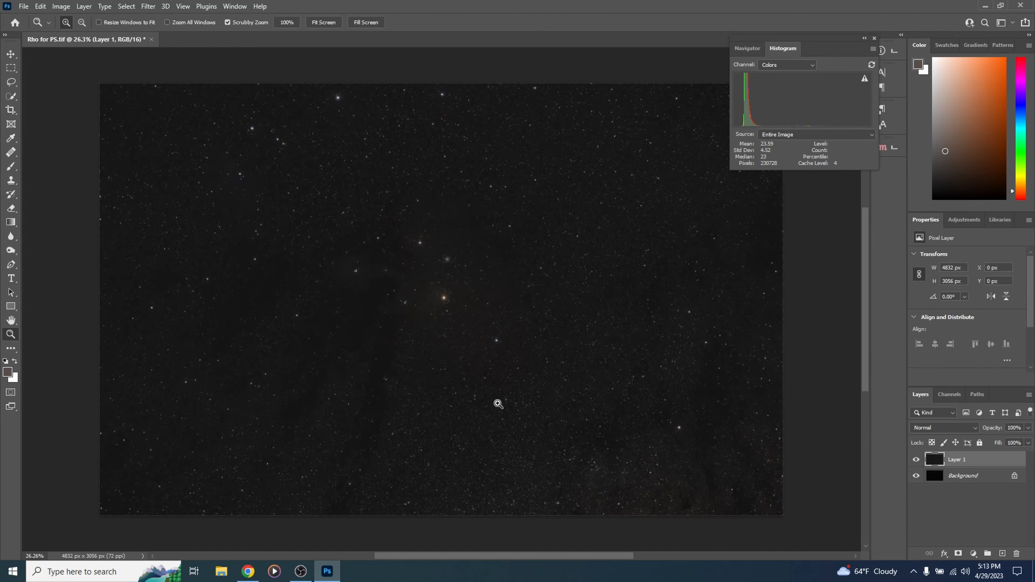
# Brighten Layer 1 with another Levels adjustment, setting the RGB midtone input to 1.67
pyautogui.hotkey('ctrl', 'l')
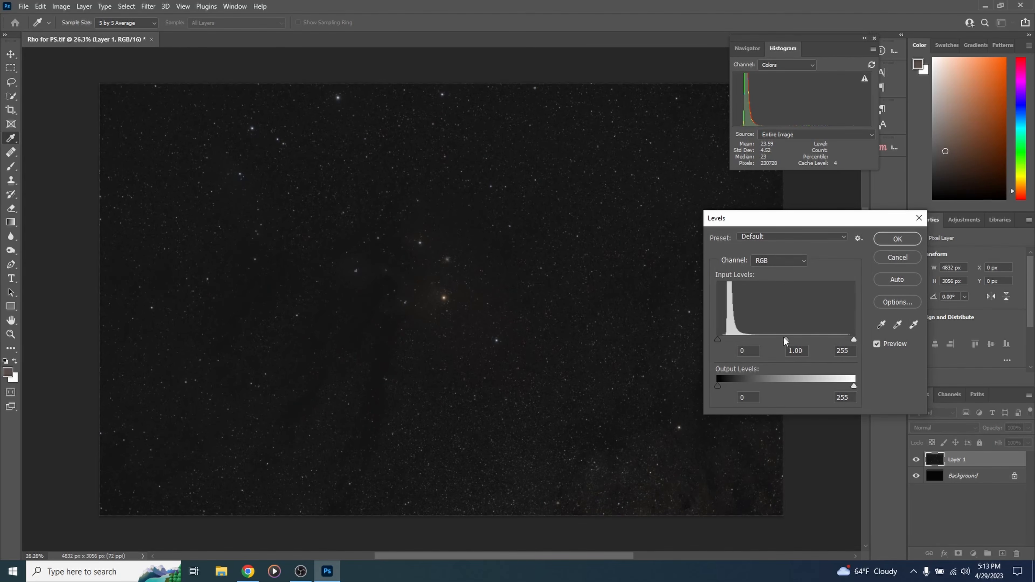
pyautogui.moveTo(786, 338); pyautogui.dragTo(762, 337)
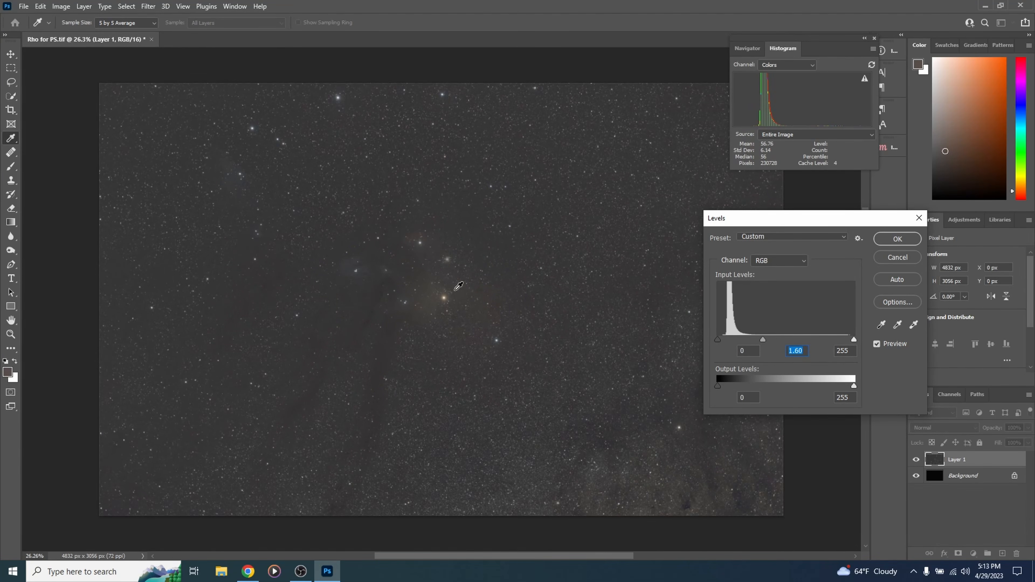
pyautogui.moveTo(764, 338); pyautogui.dragTo(765, 339)
pyautogui.moveTo(765, 338); pyautogui.dragTo(760, 339)
pyautogui.moveTo(761, 338); pyautogui.dragTo(761, 338)
pyautogui.click(894, 239)
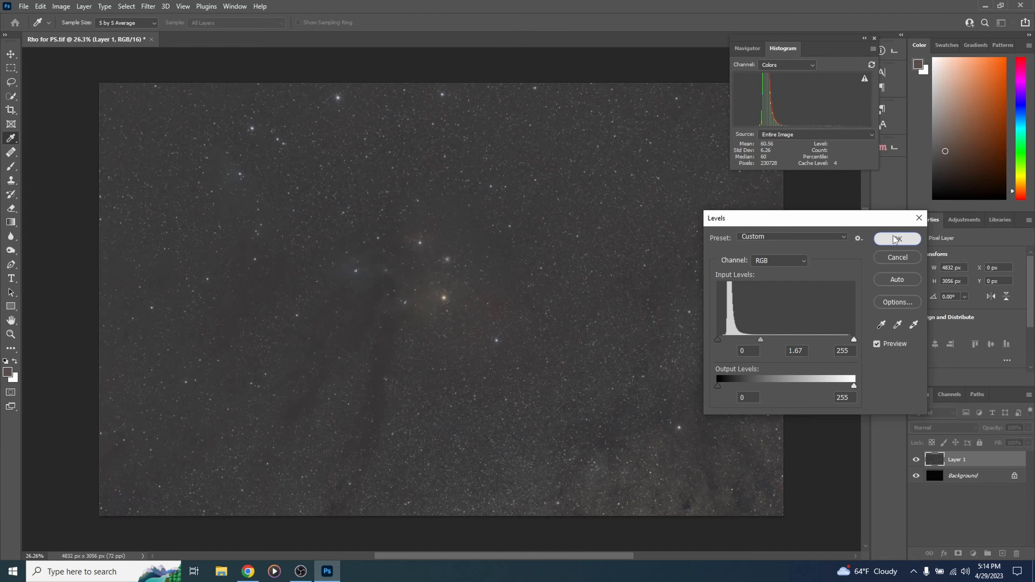
pyautogui.press('z')
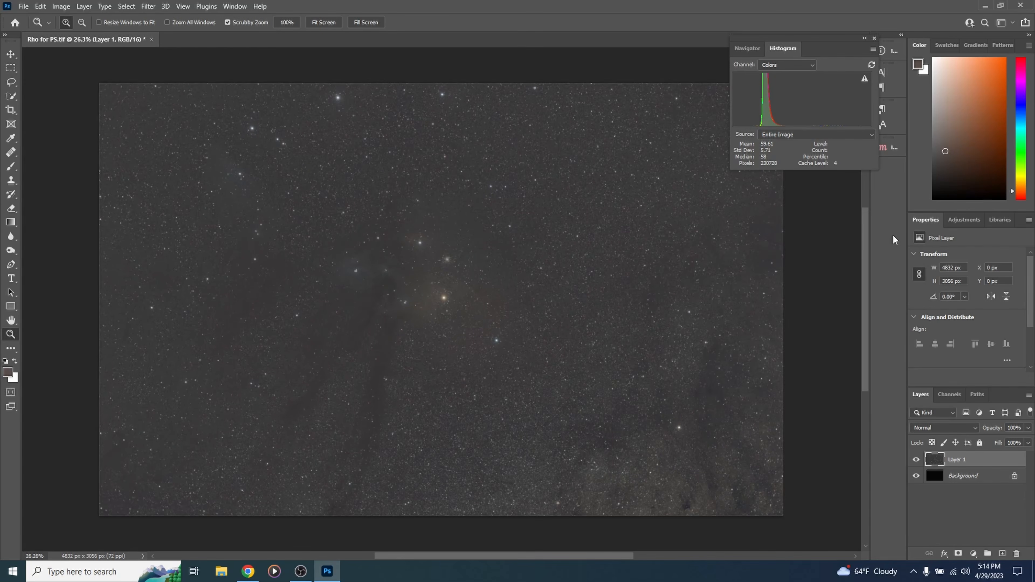
# Darken Layer 1's background with a Levels adjustment, raising the RGB black point to just before the histogram peak
pyautogui.hotkey('ctrl', 'l')
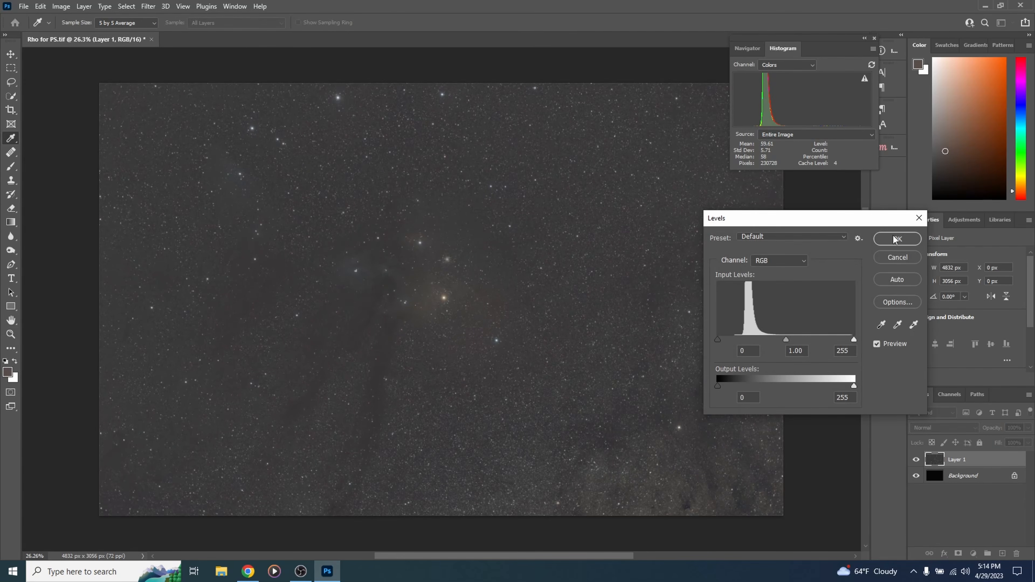
pyautogui.moveTo(718, 340); pyautogui.dragTo(736, 336)
pyautogui.click(902, 238)
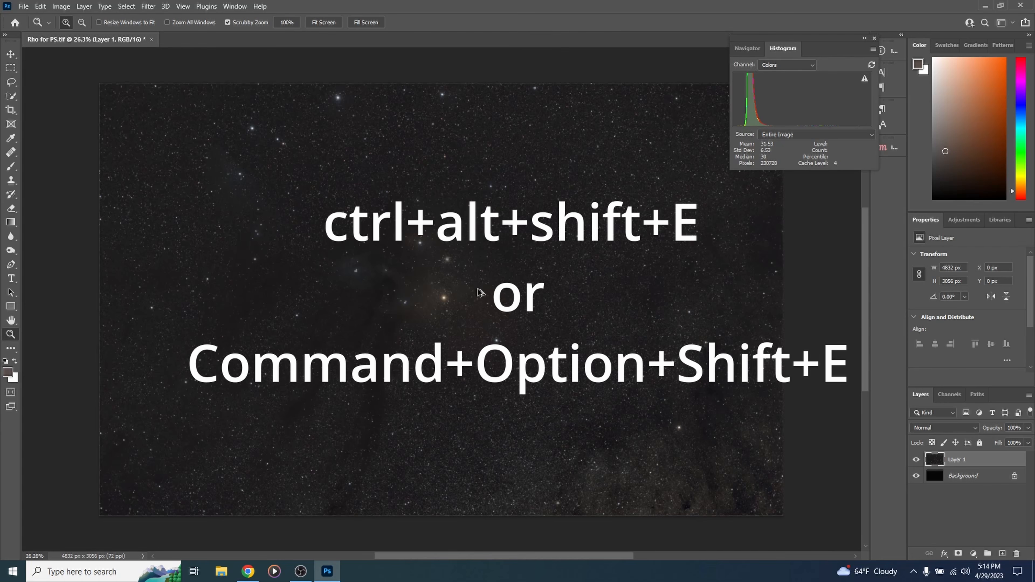
# Stamp the visible layers into two new layers, naming the upper one "starless" and the lower one "stars only"
pyautogui.hotkey('ctrl', 'alt', 'shift', 'e')
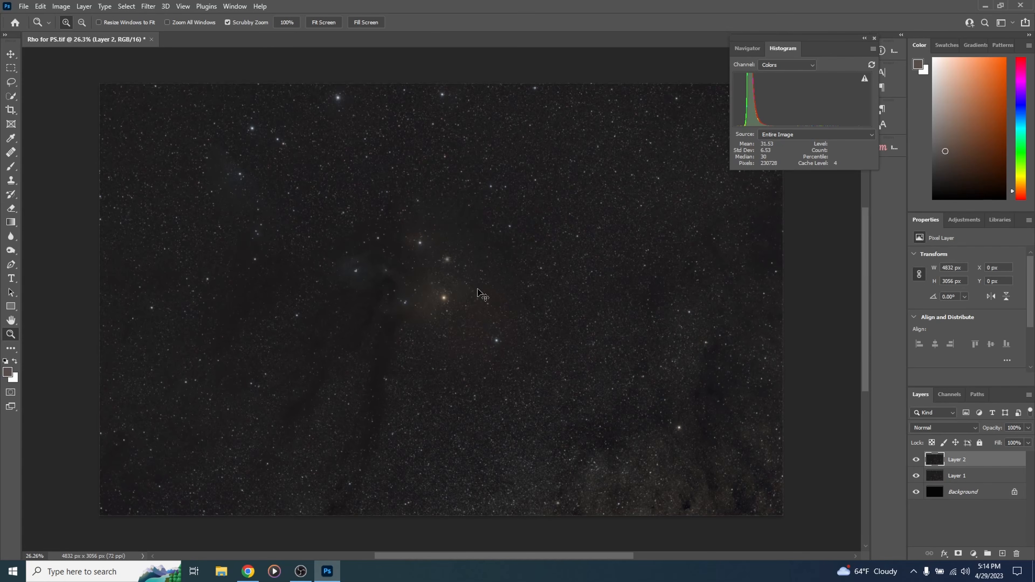
pyautogui.hotkey('ctrl', 'alt', 'shift', 'e')
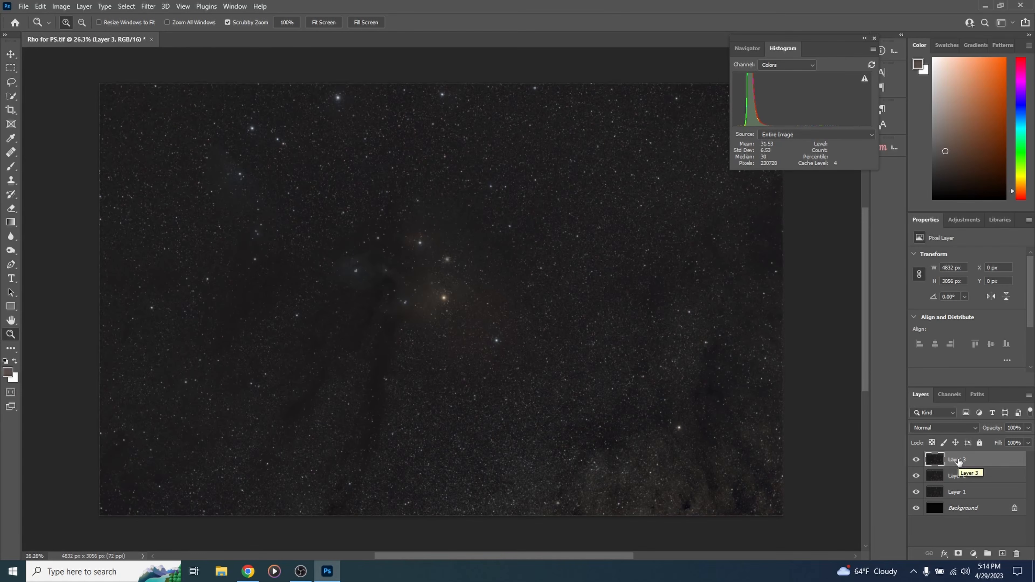
pyautogui.doubleClick(958, 459)
pyautogui.write('starless')
pyautogui.press('Return')
pyautogui.doubleClick(956, 475)
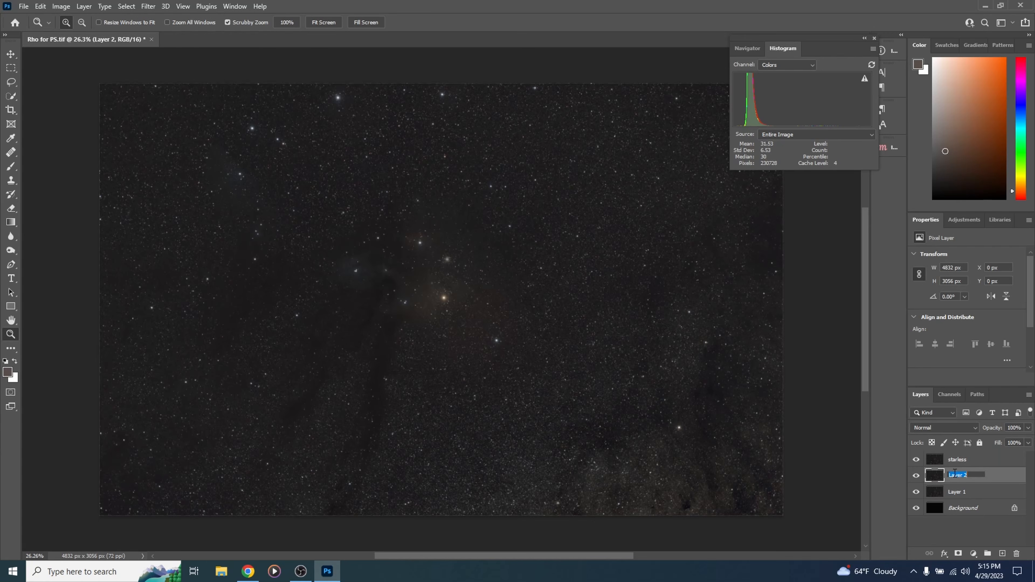
pyautogui.write('stars only')
pyautogui.press('Return')
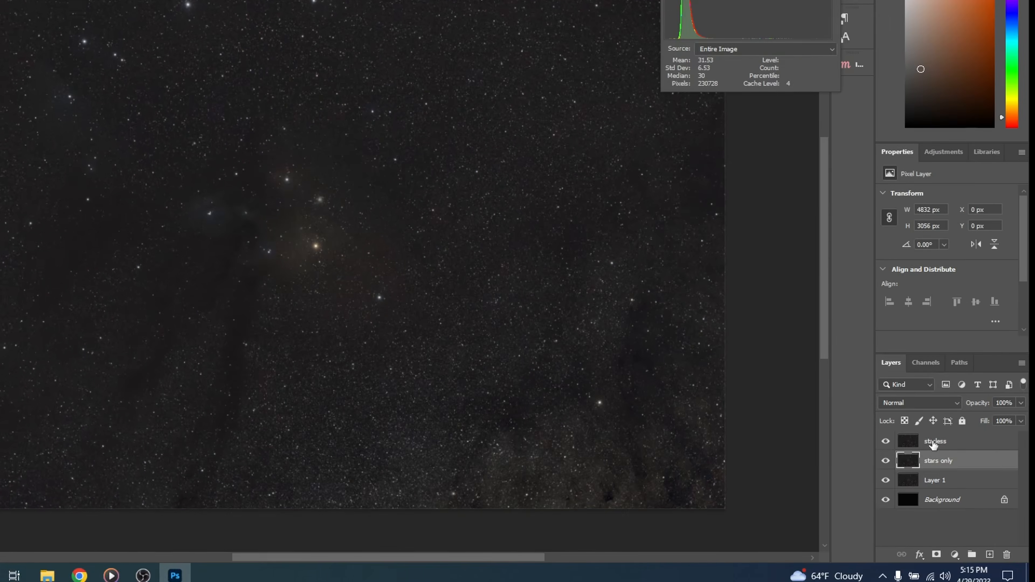
# Remove the stars from the starless layer with the RC-Astro StarXTerminator filter, leaving Large Tile Overlap off
pyautogui.click(889, 406)
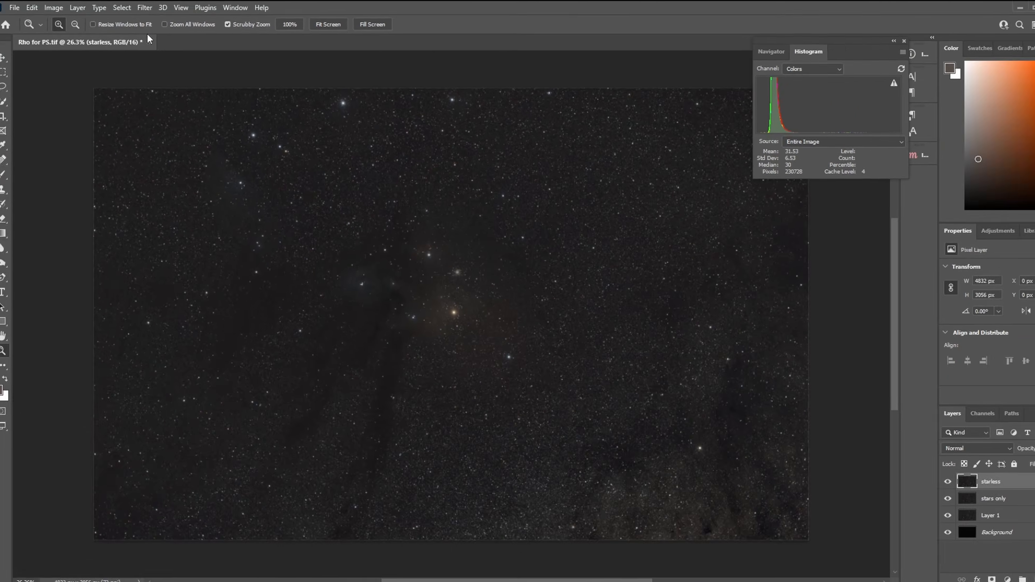
pyautogui.click(144, 7)
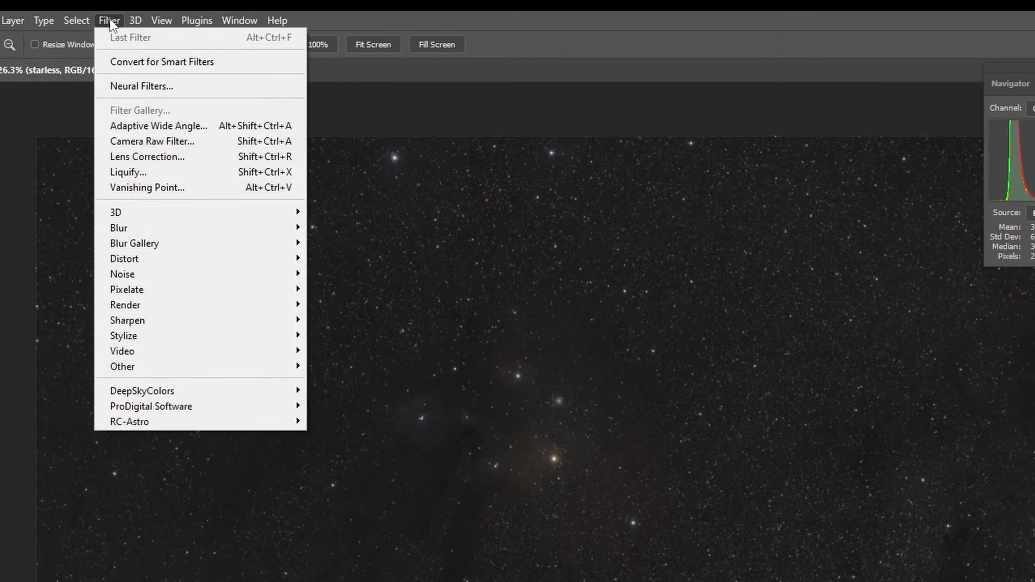
pyautogui.moveTo(249, 433)
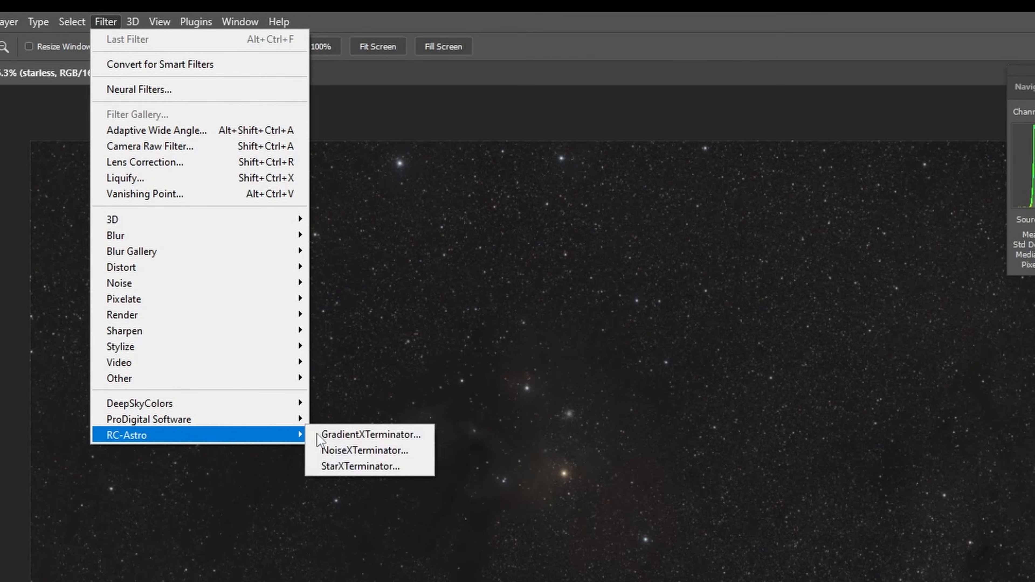
pyautogui.click(369, 472)
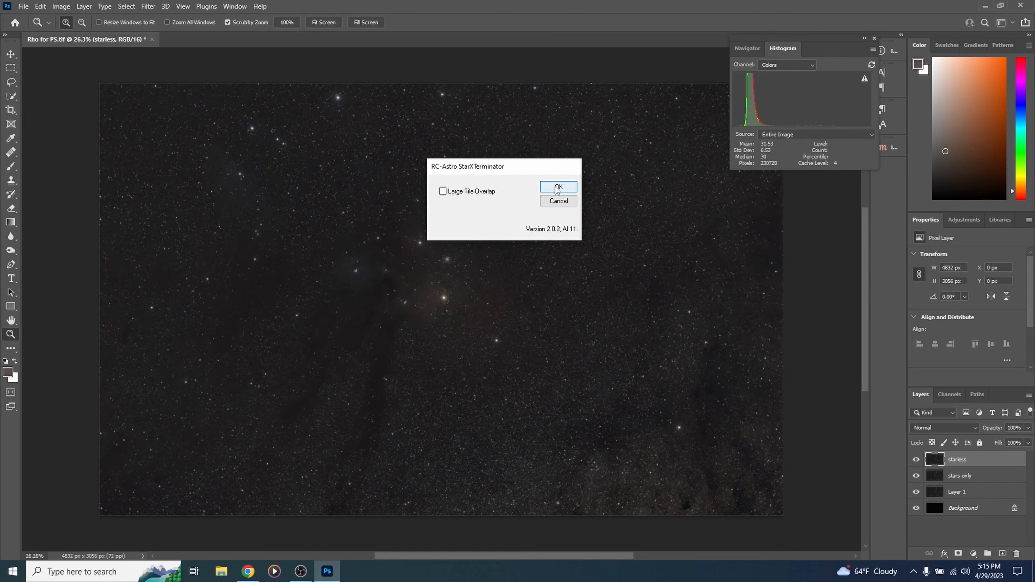
pyautogui.click(558, 188)
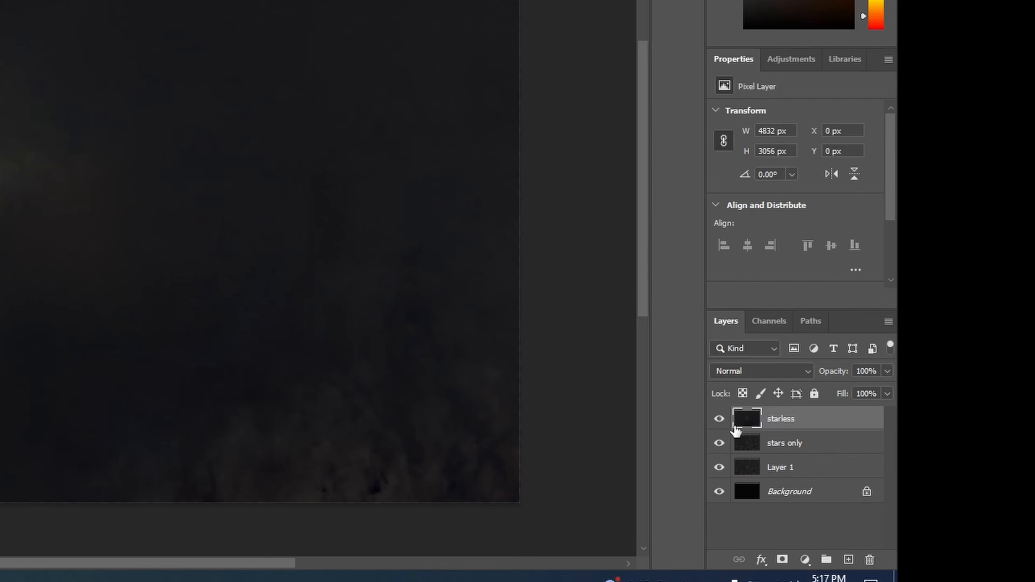
# Hide the starless layer and subtract it from the stars only layer using Apply Image with Subtract blending at 100% opacity
pyautogui.click(719, 420)
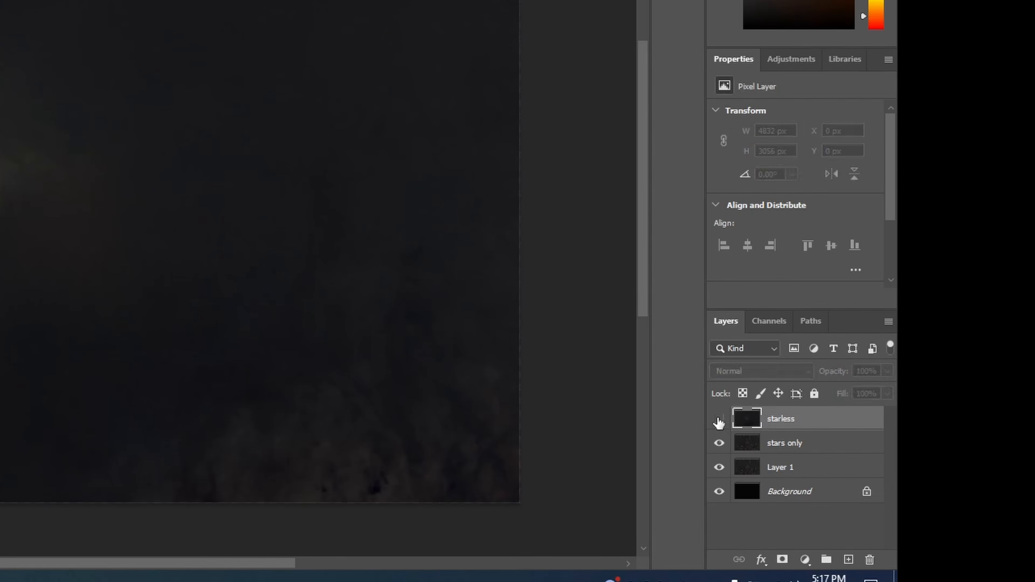
pyautogui.click(779, 447)
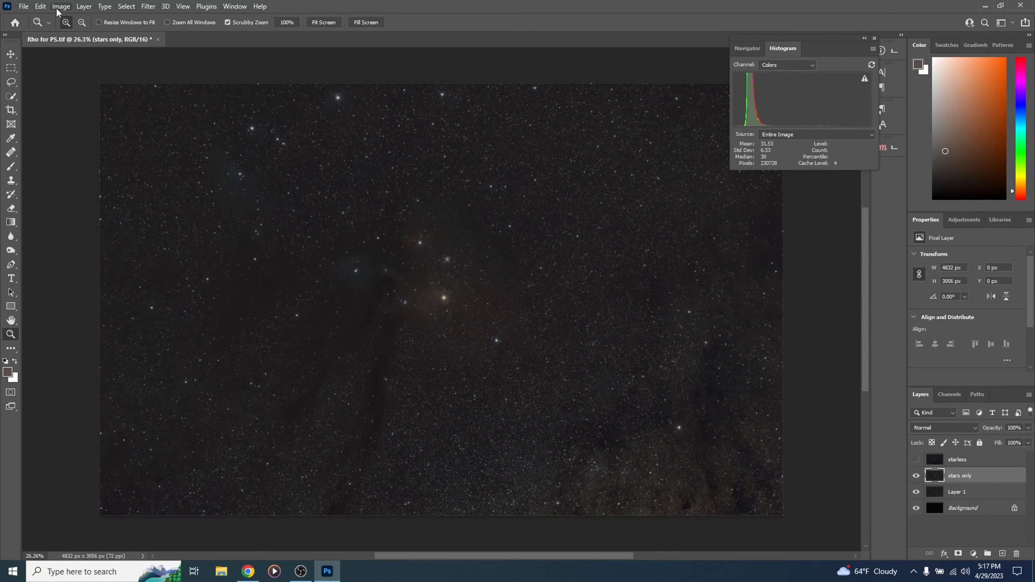
pyautogui.click(61, 6)
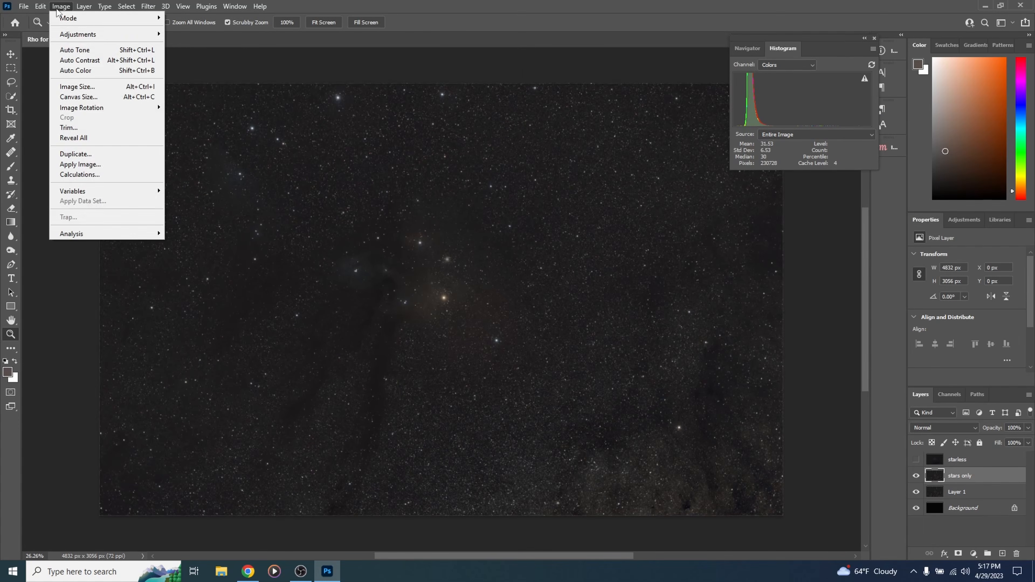
pyautogui.click(111, 163)
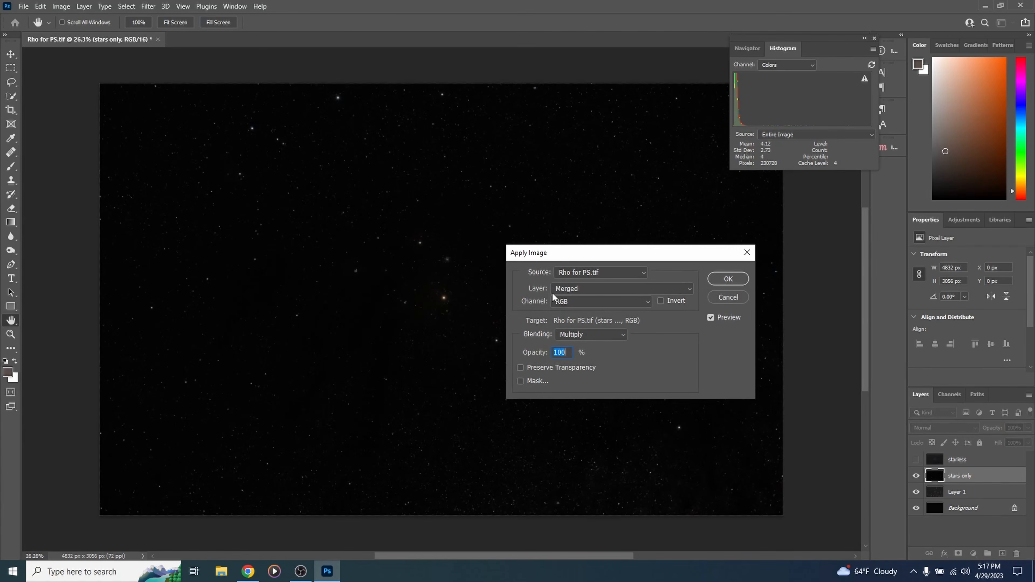
pyautogui.click(575, 286)
pyautogui.click(581, 316)
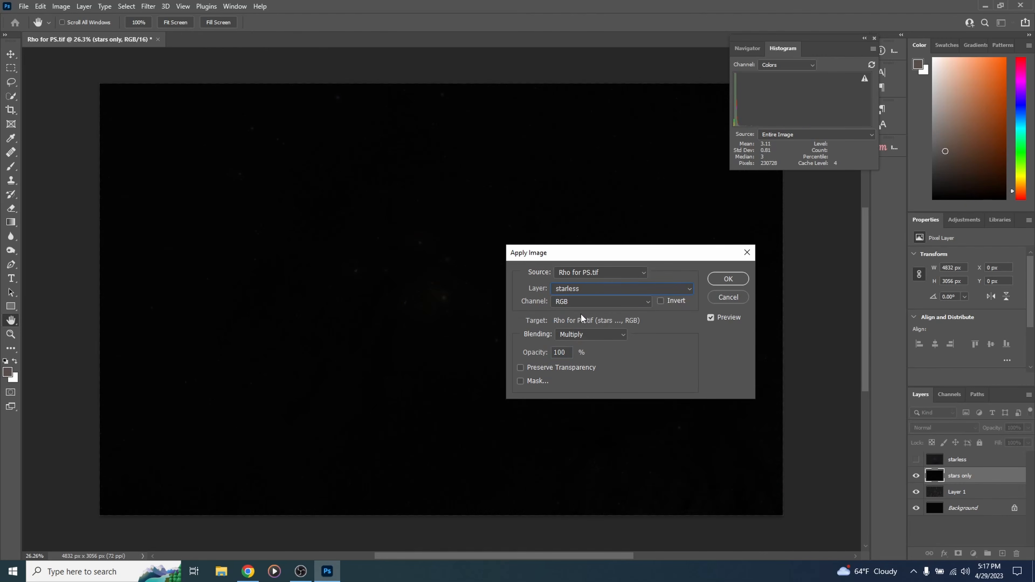
pyautogui.click(585, 335)
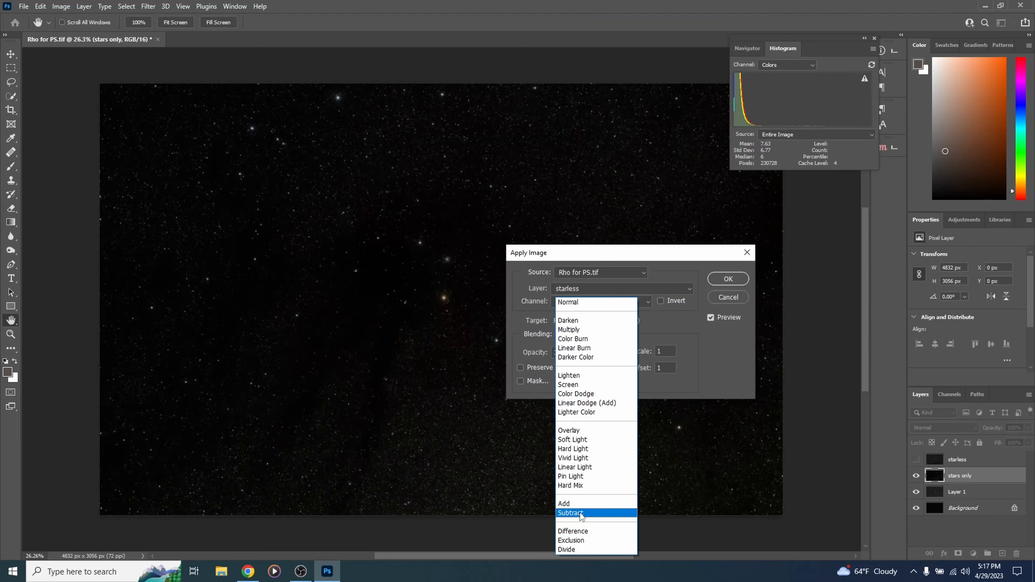
pyautogui.click(580, 513)
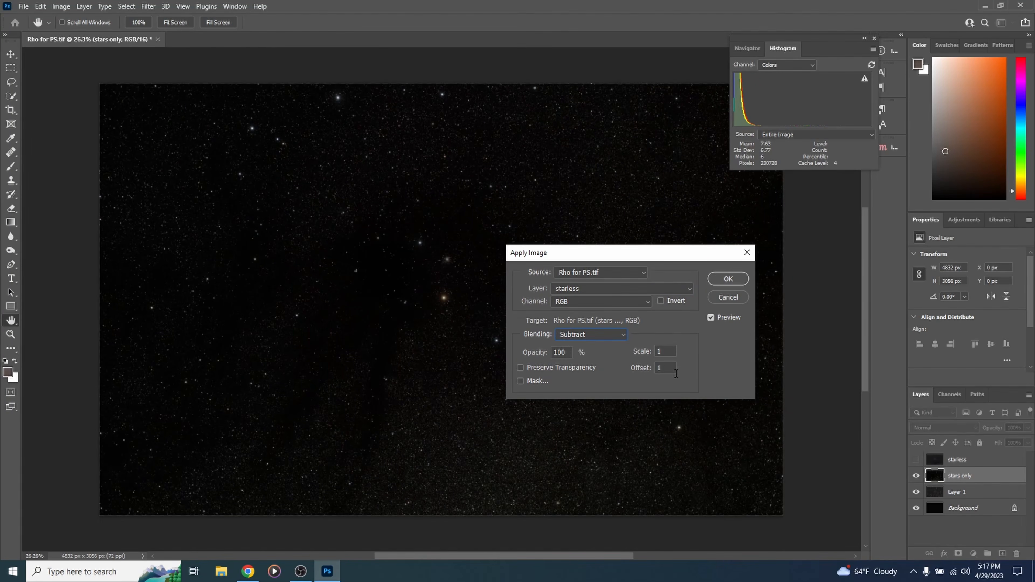
pyautogui.click(725, 279)
pyautogui.press('z')
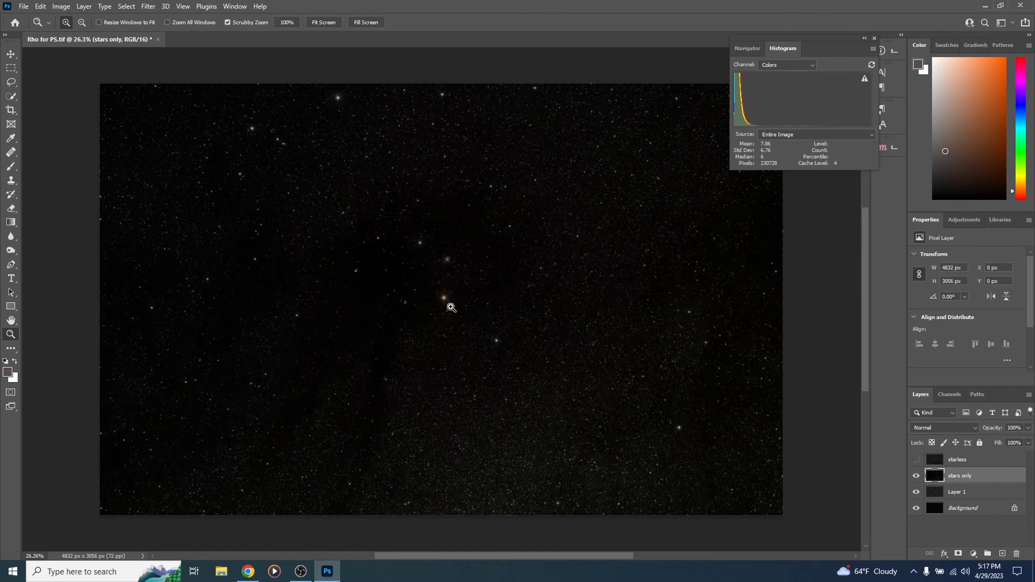
# Select the stars on the stars only layer by Color Range, using Highlights with fuzziness 85% and range 60
pyautogui.click(127, 6)
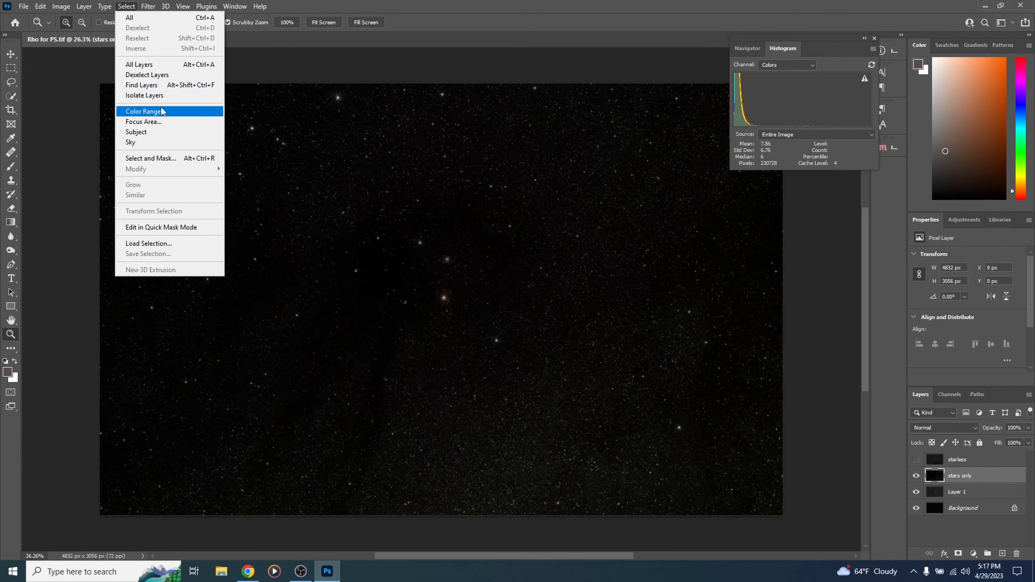
pyautogui.click(143, 111)
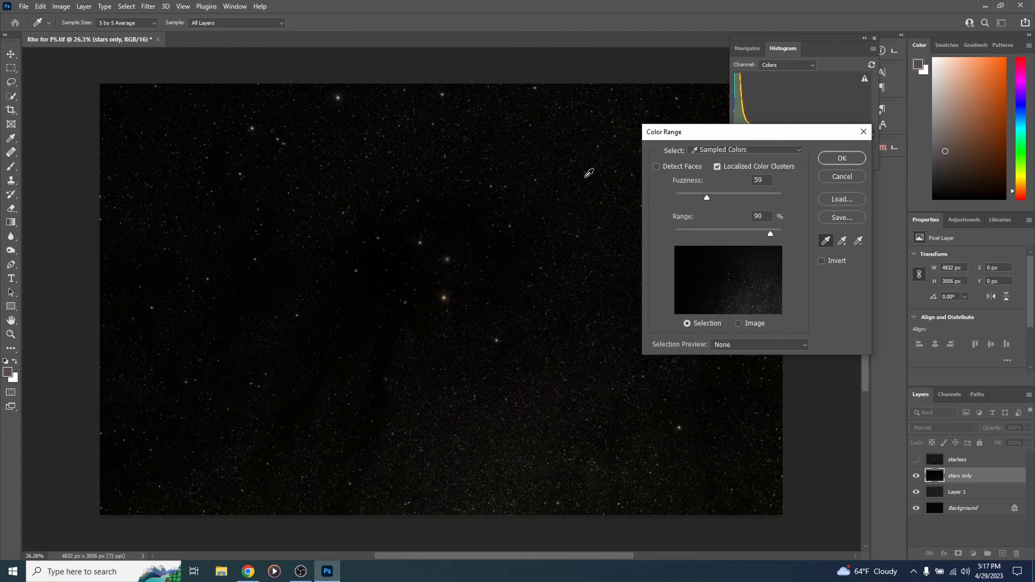
pyautogui.click(720, 151)
pyautogui.click(728, 252)
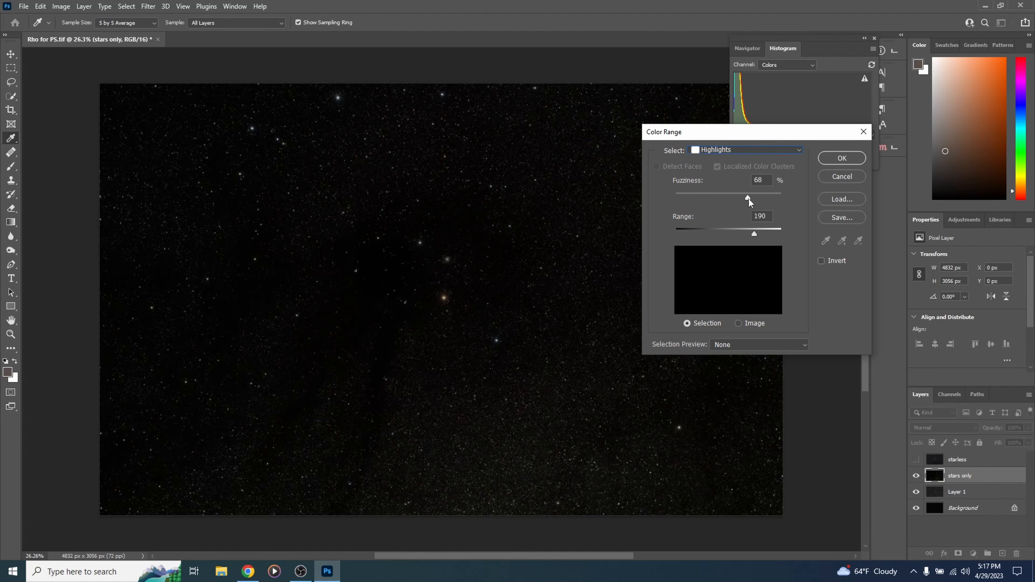
pyautogui.moveTo(724, 233); pyautogui.dragTo(701, 230)
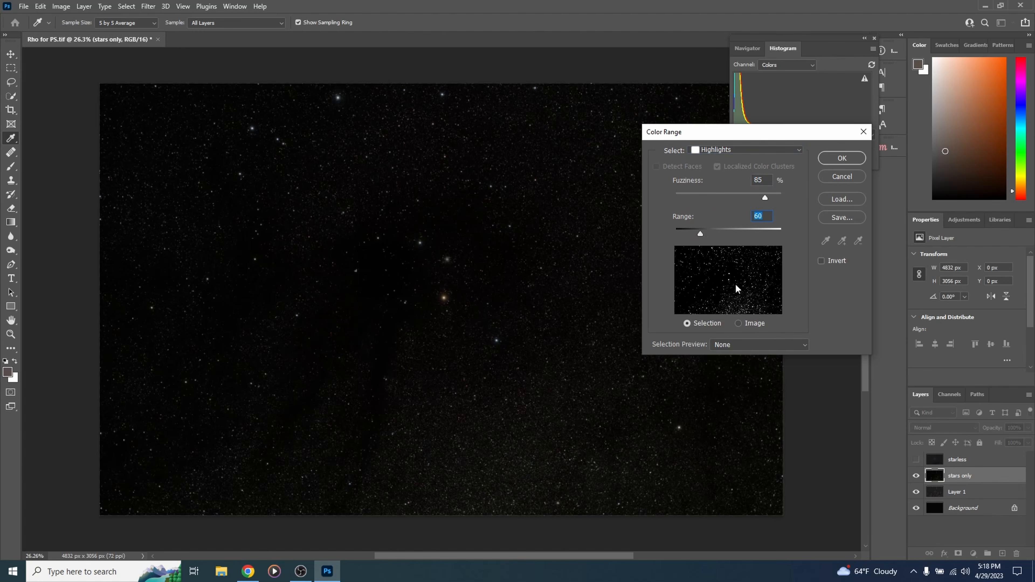
pyautogui.click(840, 158)
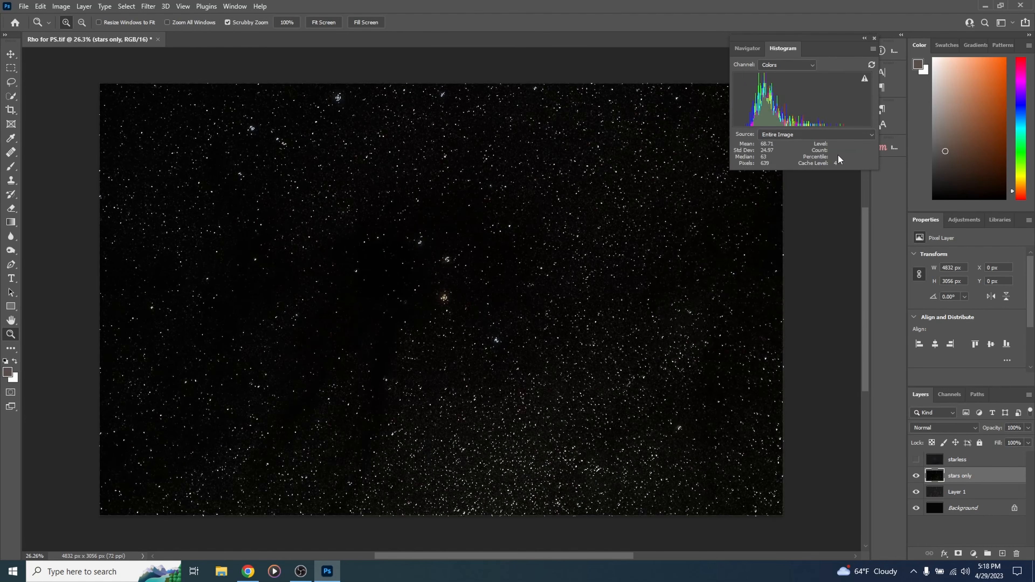
# Refine the star selection with Select and Mask, setting contrast to 43% and feather to 3.6 px
pyautogui.click(127, 9)
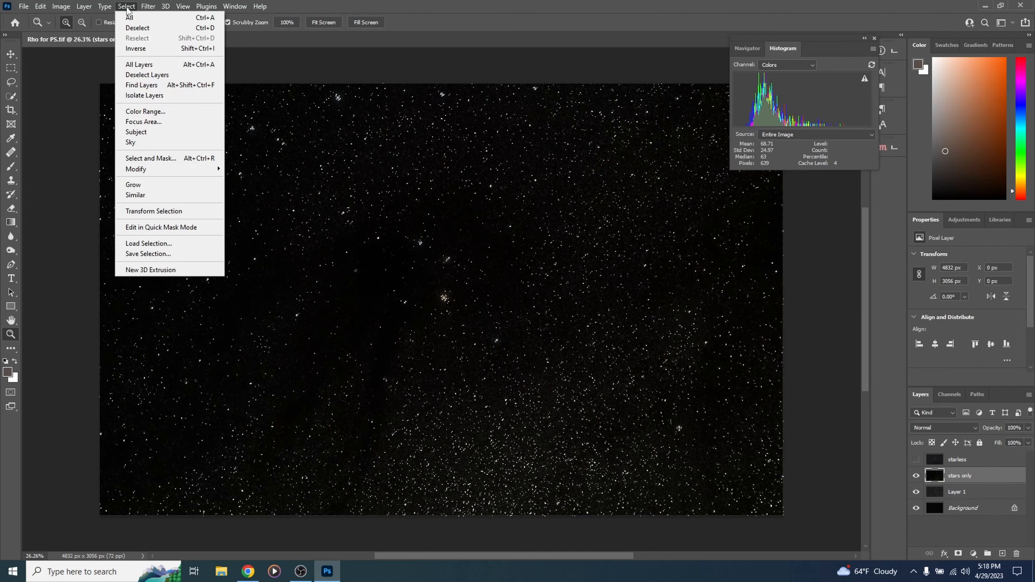
pyautogui.click(179, 161)
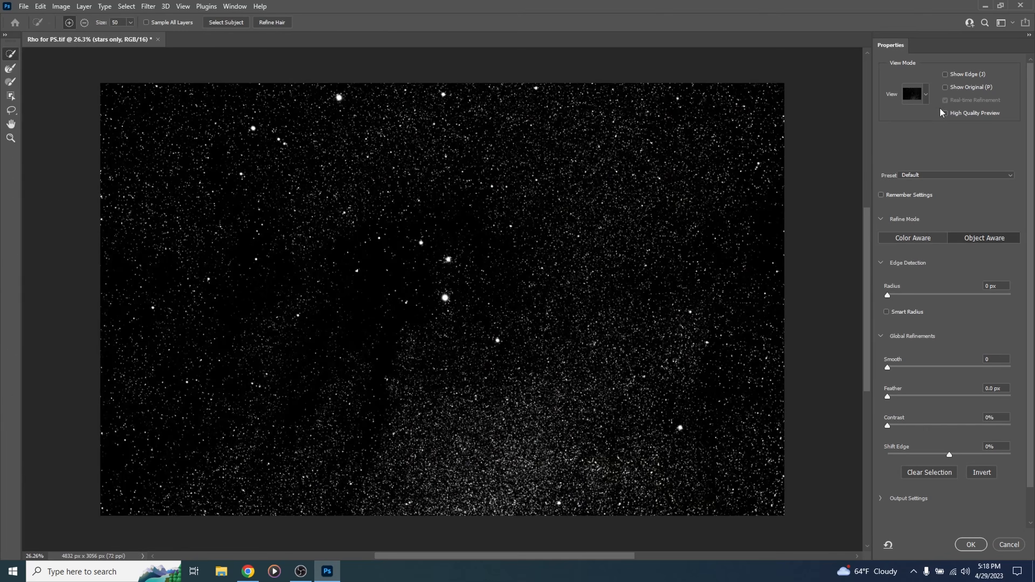
pyautogui.click(928, 99)
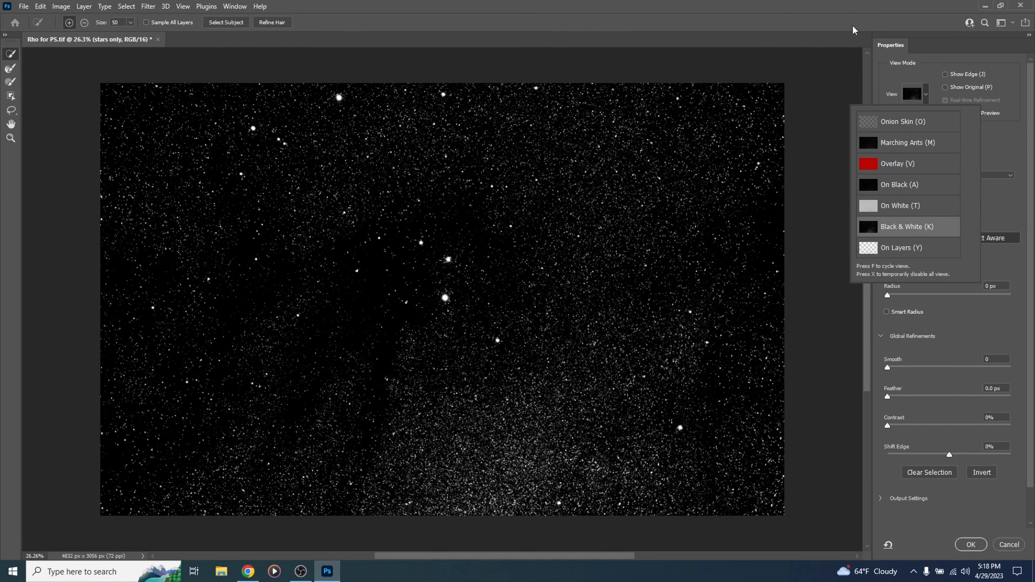
pyautogui.click(841, 25)
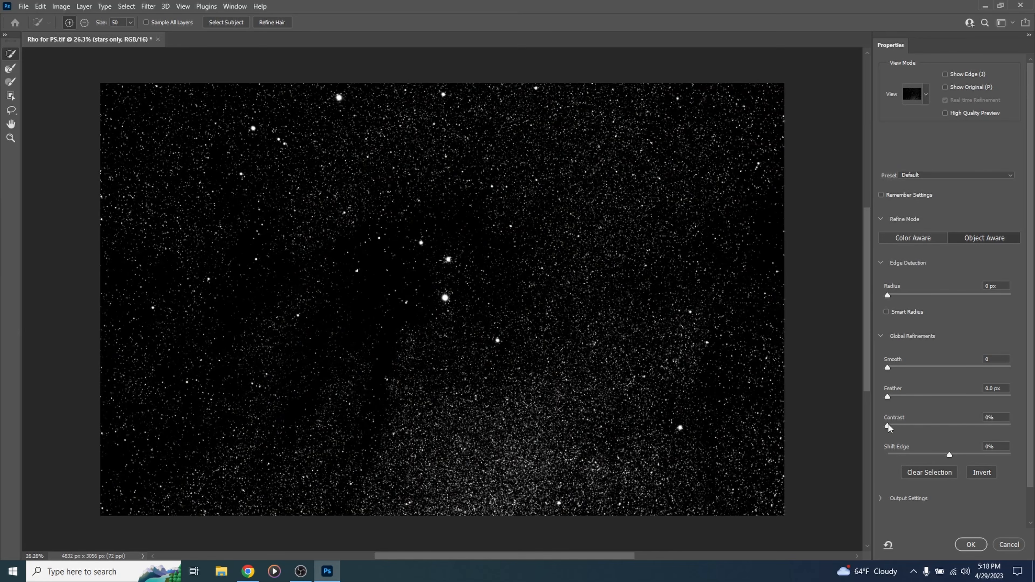
pyautogui.moveTo(889, 426); pyautogui.dragTo(941, 428)
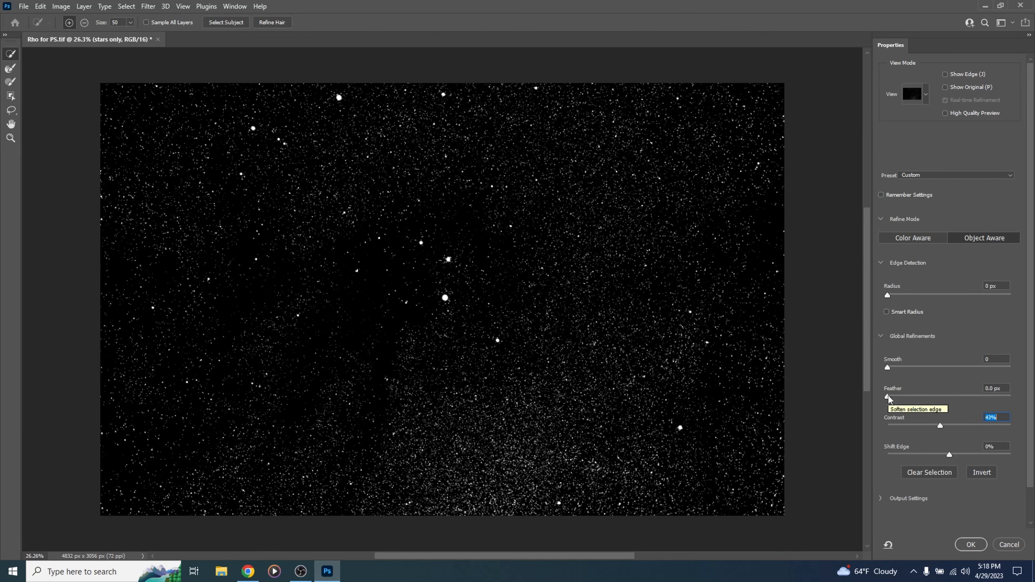
pyautogui.moveTo(888, 395); pyautogui.dragTo(914, 398)
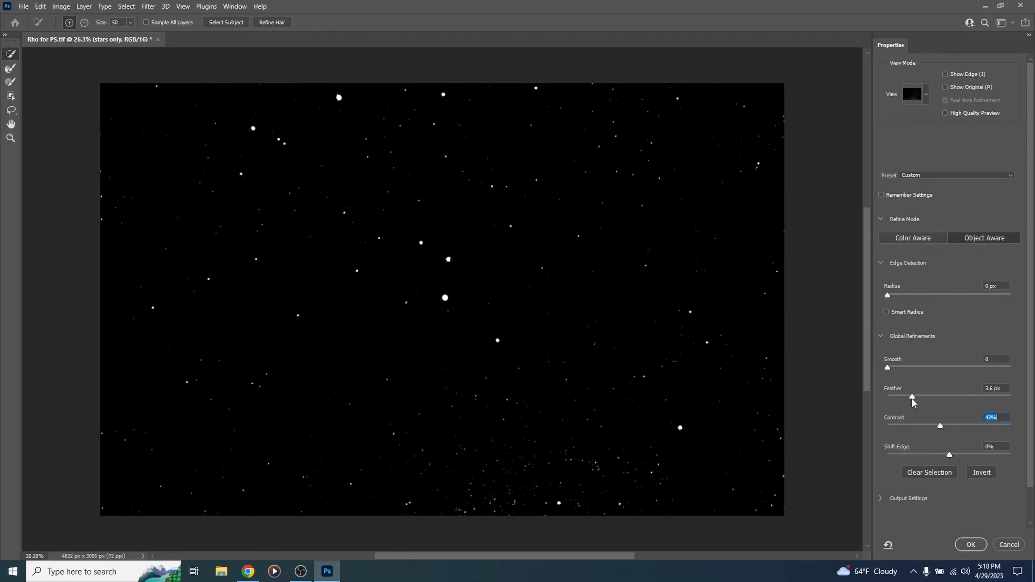
pyautogui.click(913, 398)
pyautogui.click(964, 544)
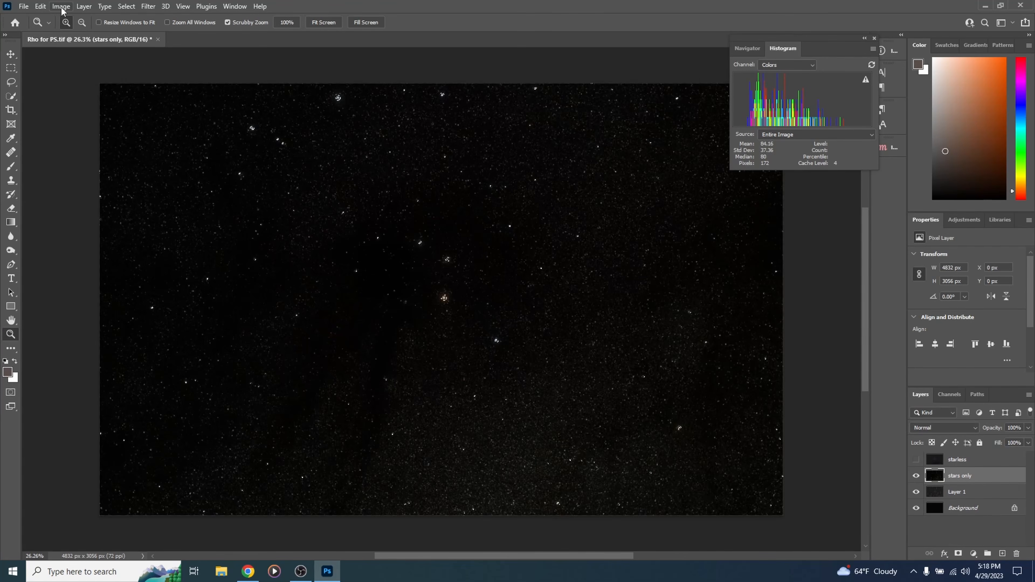
# Boost the selected stars' color with vibrance at +42 and saturation at +41, and clear the selection
pyautogui.click(61, 6)
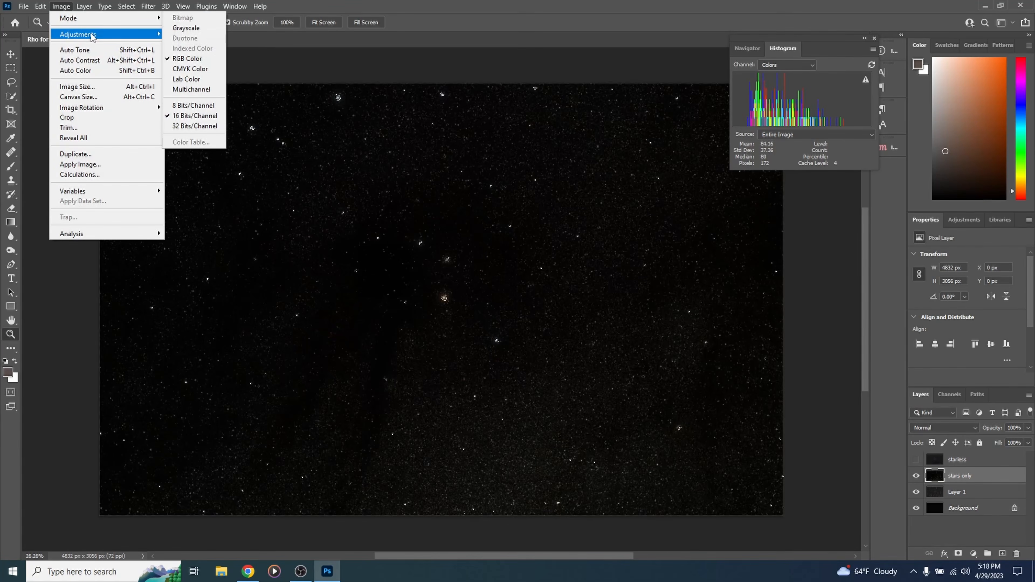
pyautogui.moveTo(92, 34)
pyautogui.click(187, 81)
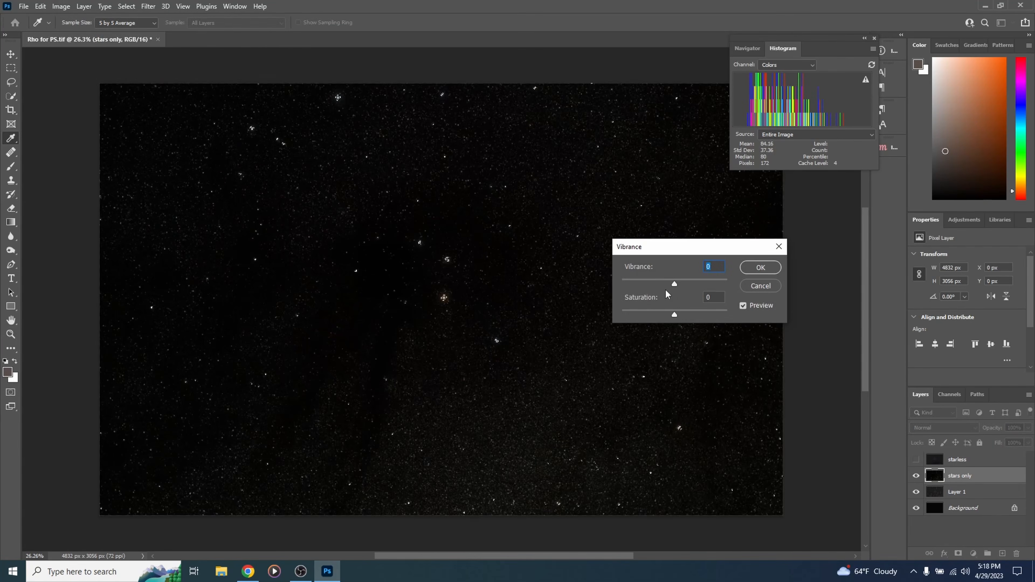
pyautogui.moveTo(674, 282); pyautogui.dragTo(696, 312)
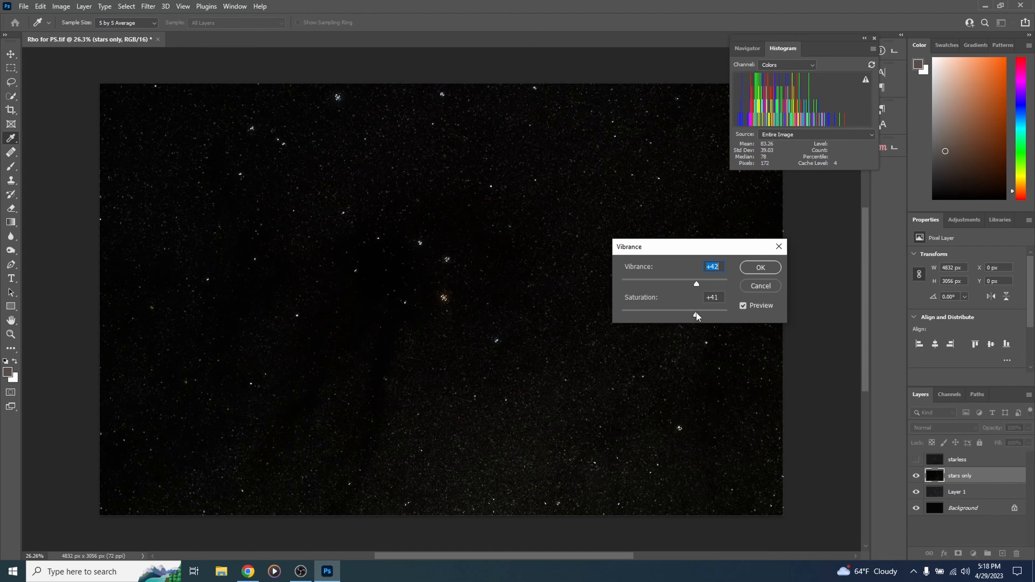
pyautogui.click(750, 268)
pyautogui.press('z')
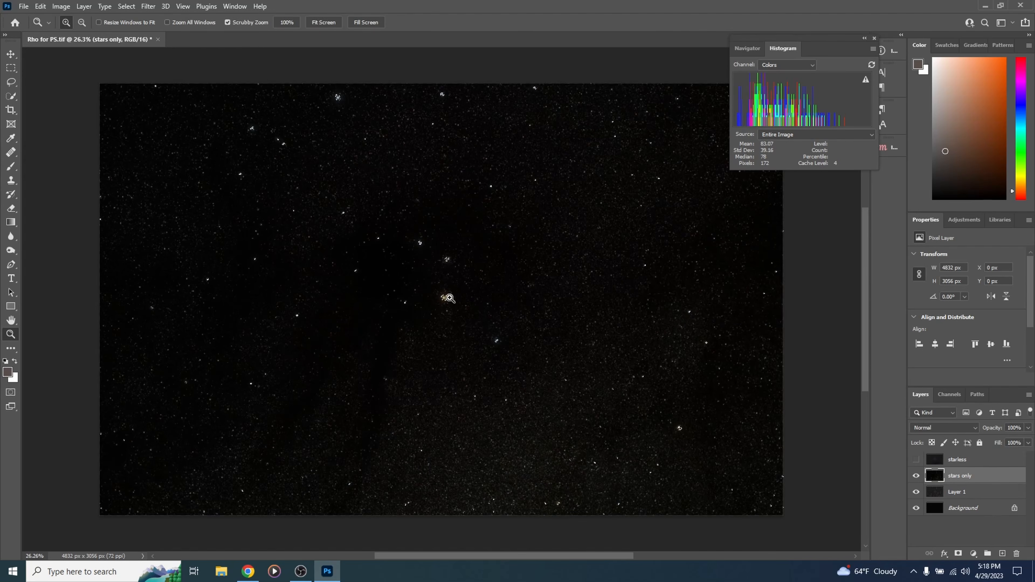
pyautogui.click(126, 6)
pyautogui.click(137, 28)
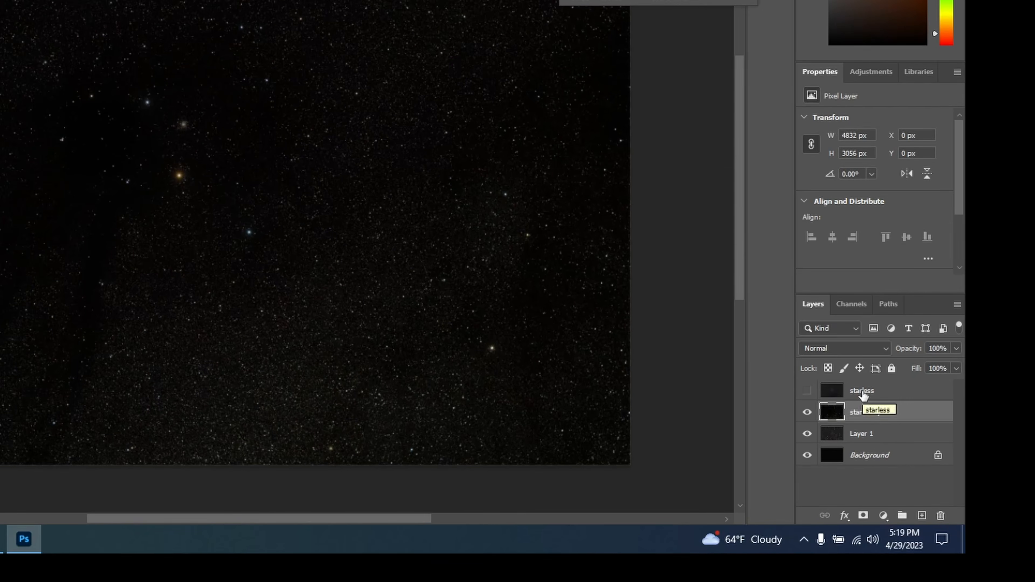
# Make the starless layer visible and active, and stamp all visible layers into a new layer above it
pyautogui.click(866, 394)
pyautogui.click(807, 392)
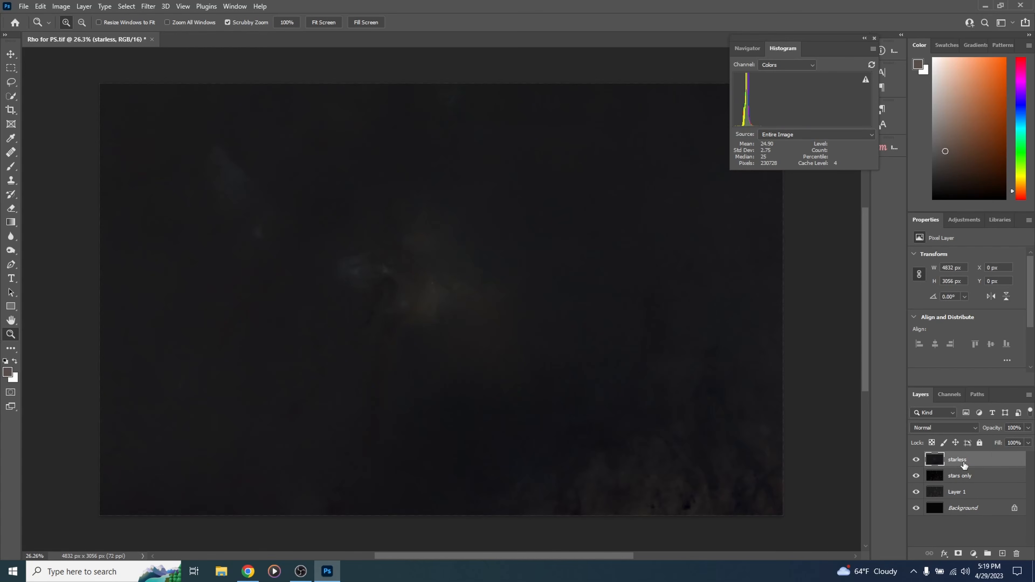
pyautogui.hotkey('ctrl', 'alt', 'shift', 'e')
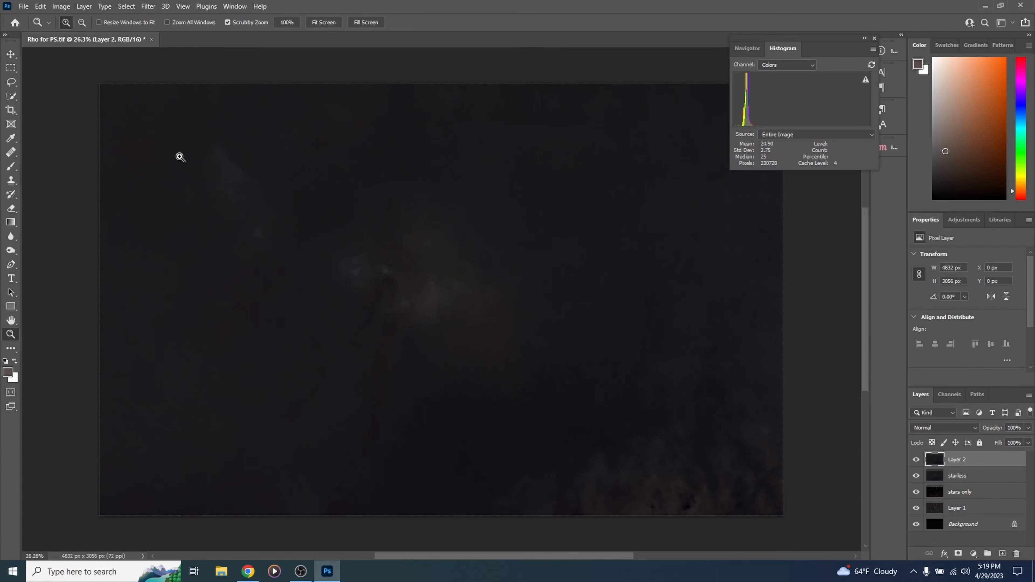
# Stretch the new stamped layer with an RGB Curves adjustment, placing a point at input 42, output 94
pyautogui.click(60, 8)
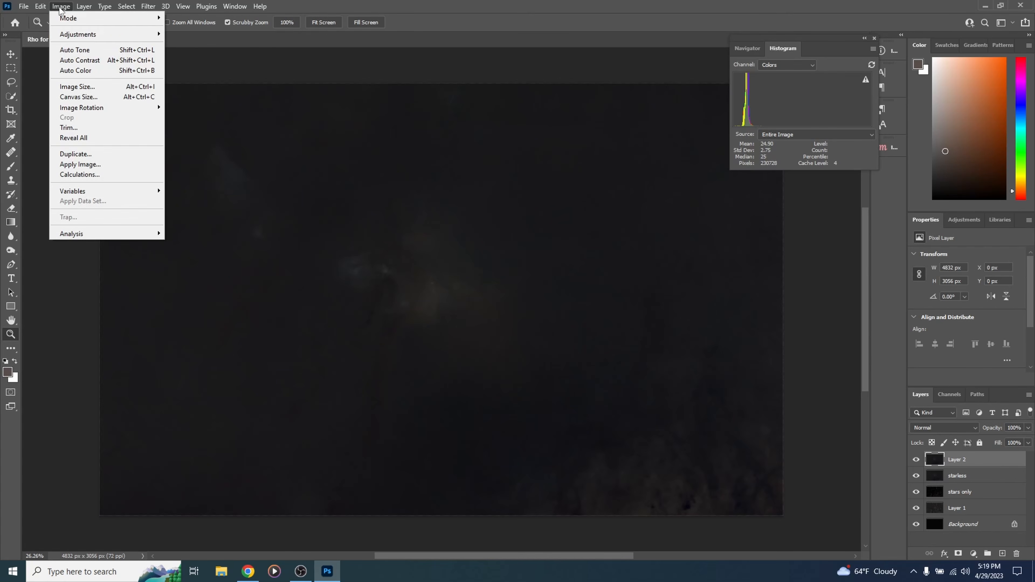
pyautogui.moveTo(87, 36)
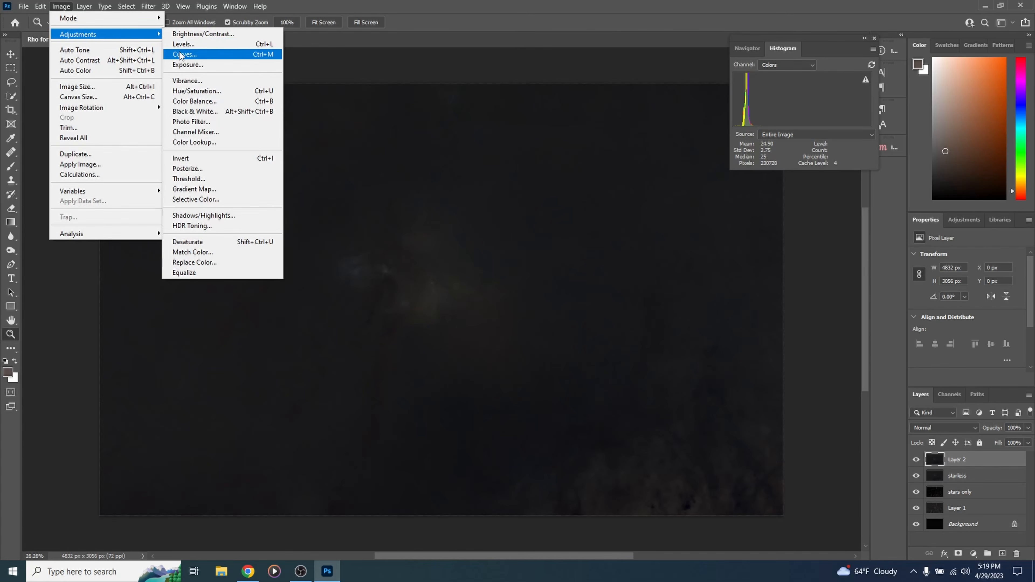
pyautogui.click(329, 5)
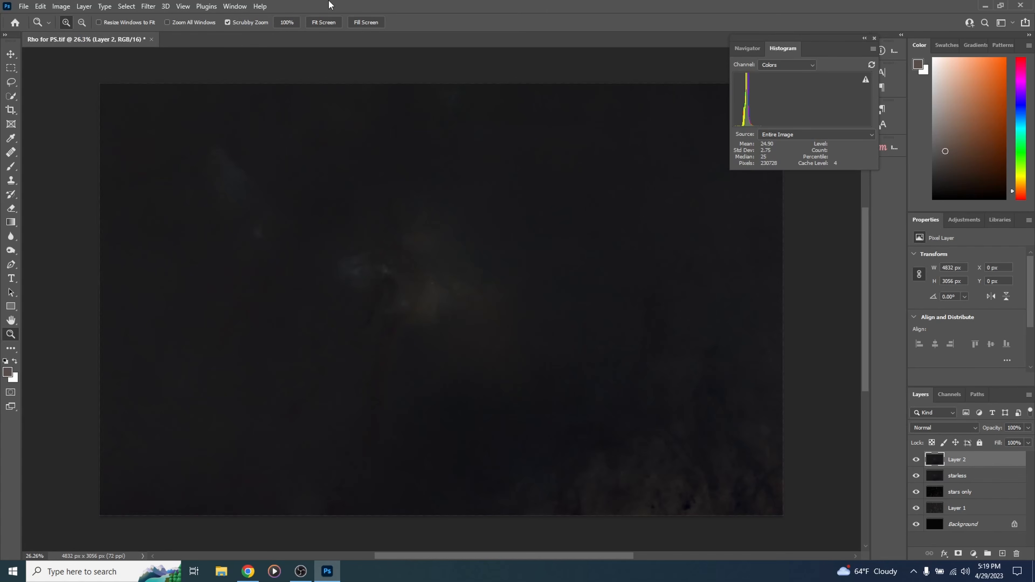
pyautogui.hotkey('ctrl', 'm')
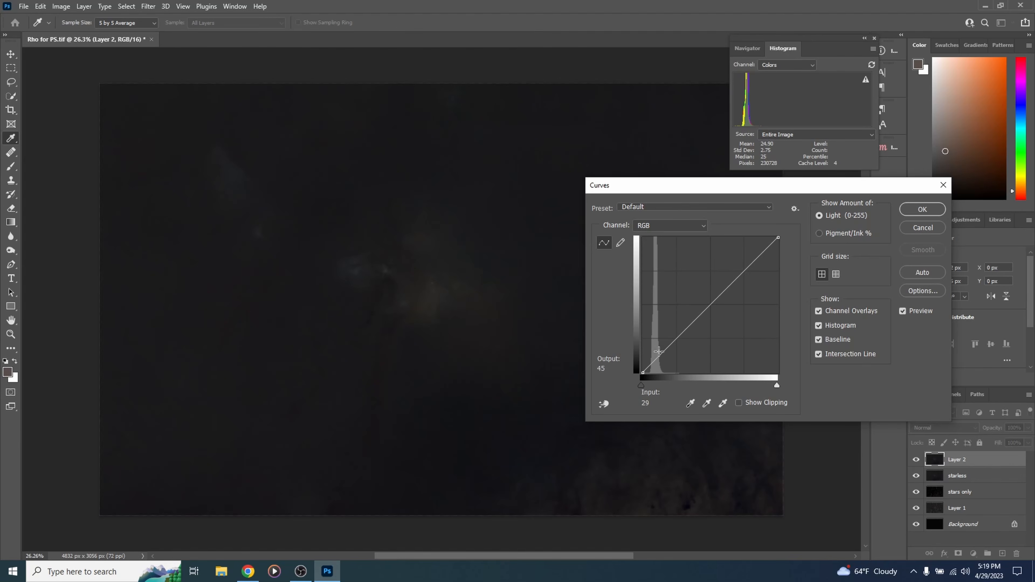
pyautogui.moveTo(658, 354); pyautogui.dragTo(662, 317)
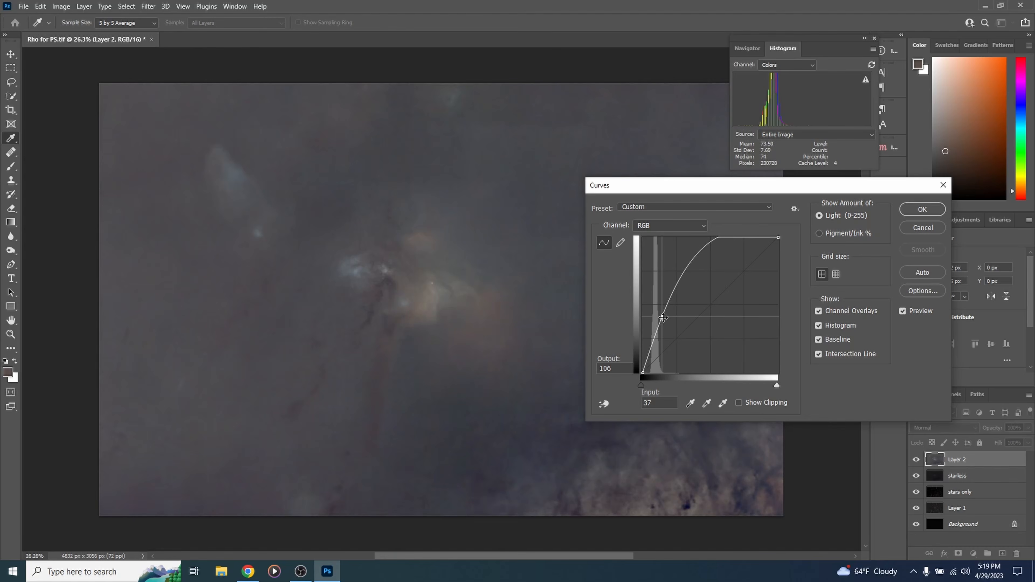
pyautogui.moveTo(662, 316); pyautogui.dragTo(665, 323)
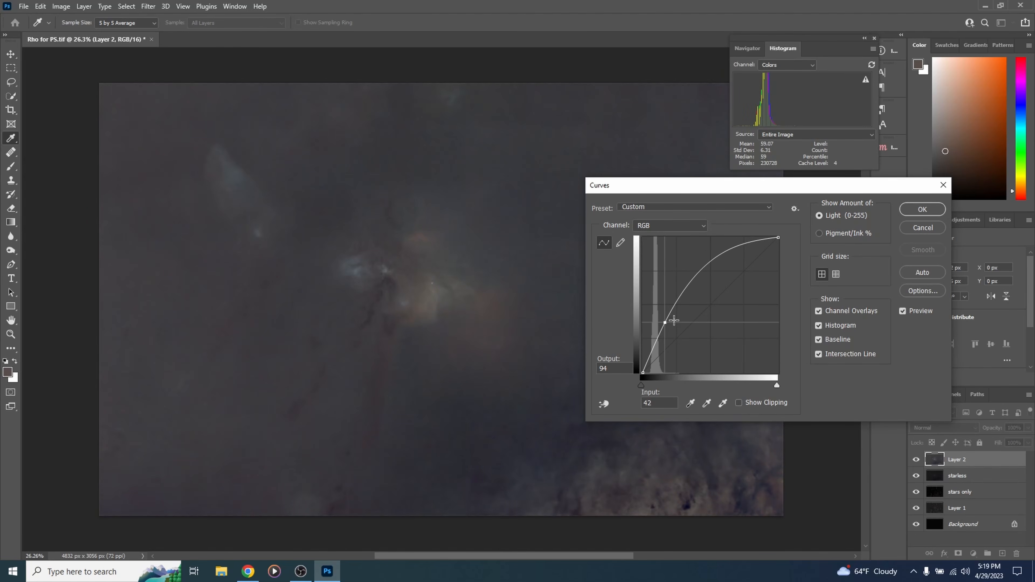
pyautogui.click(922, 209)
pyautogui.press('z')
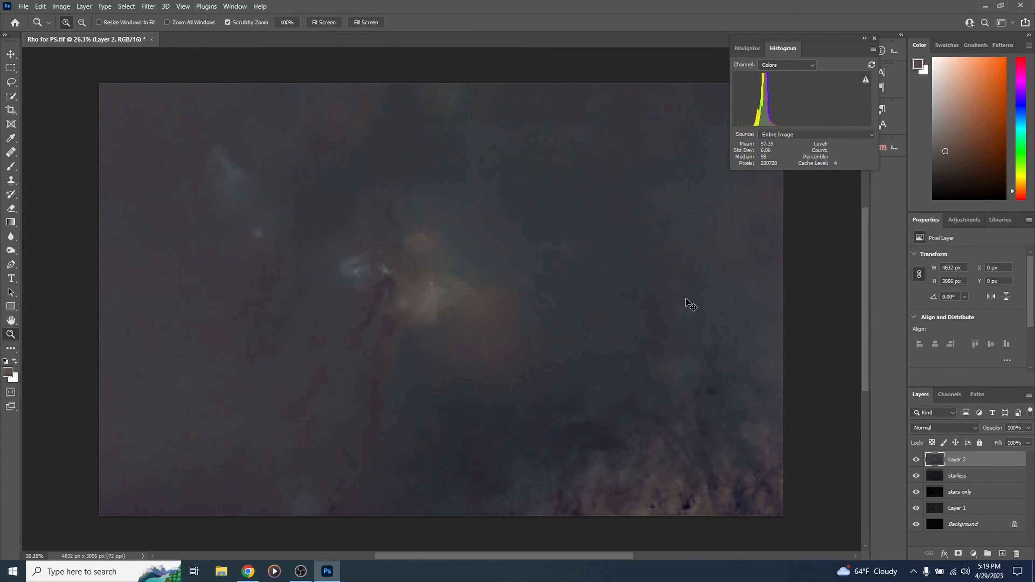
# Darken the background of the stretched layer with Levels, setting the black input level to 21
pyautogui.hotkey('ctrl', 'l')
pyautogui.moveTo(718, 339); pyautogui.dragTo(729, 337)
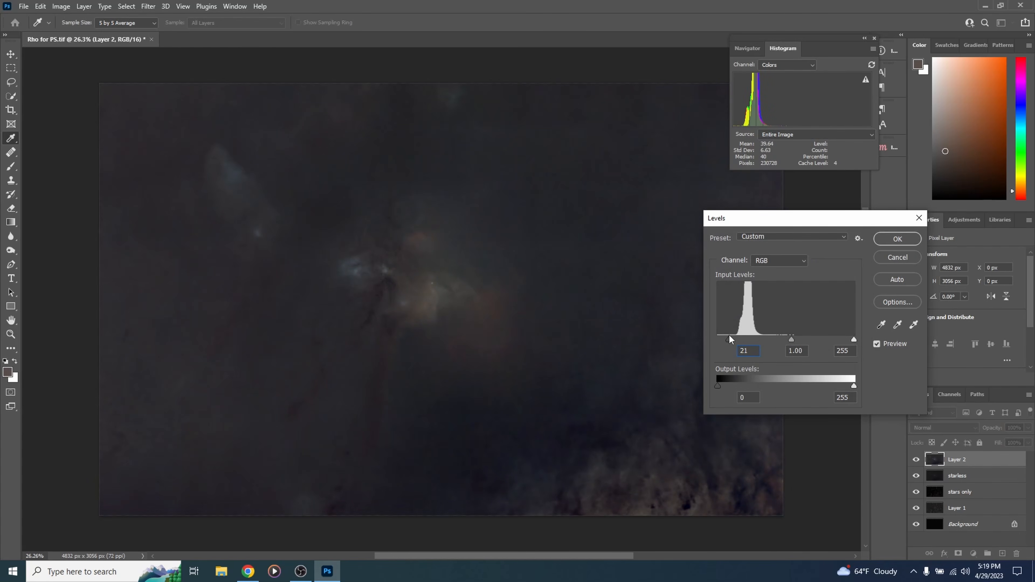
pyautogui.click(898, 239)
pyautogui.press('z')
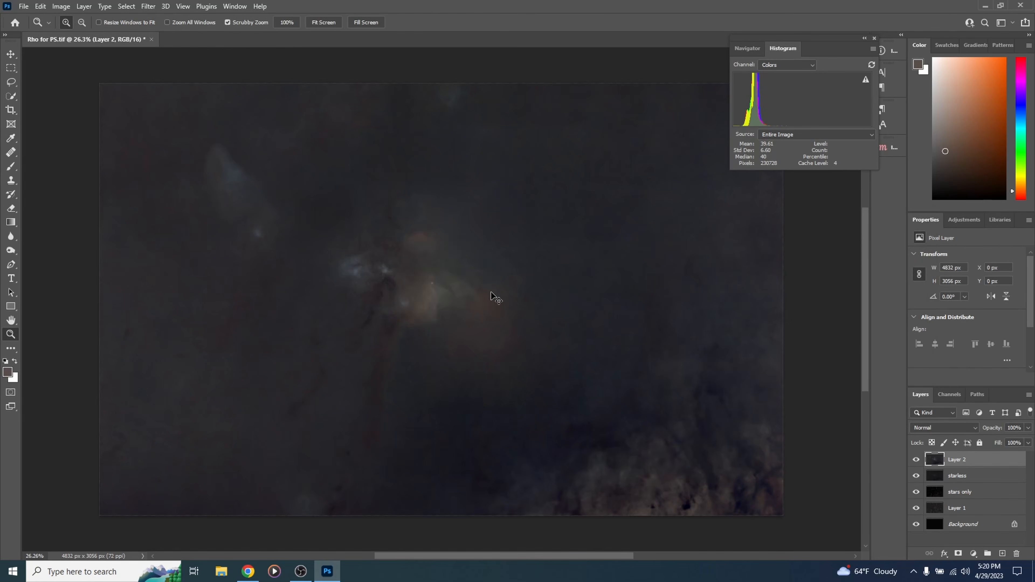
# Add contrast with an RGB curve, mapping highlights from input 170 to 210 and shadows from 25 to 23
pyautogui.hotkey('ctrl', 'm')
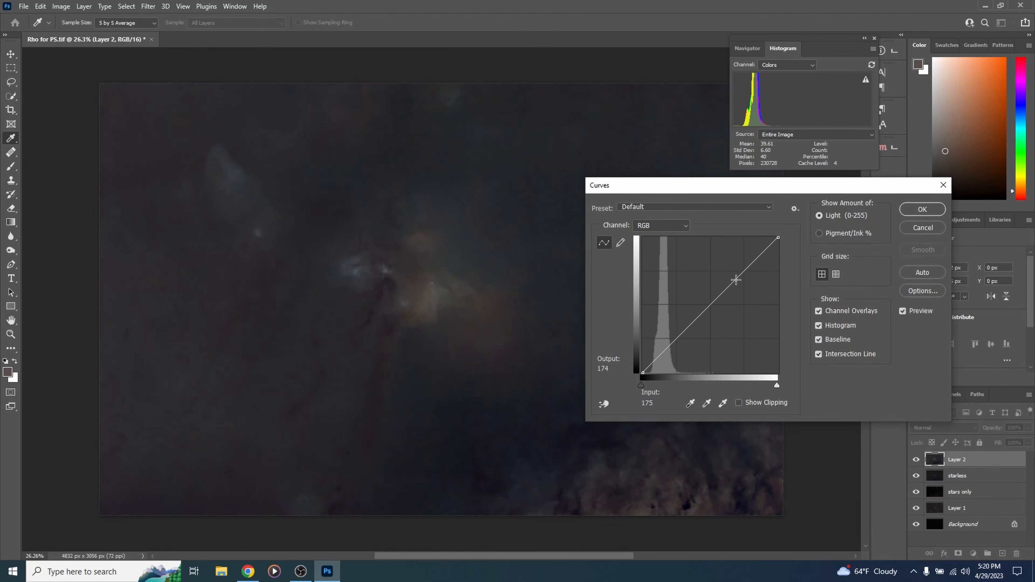
pyautogui.moveTo(734, 280); pyautogui.dragTo(733, 261)
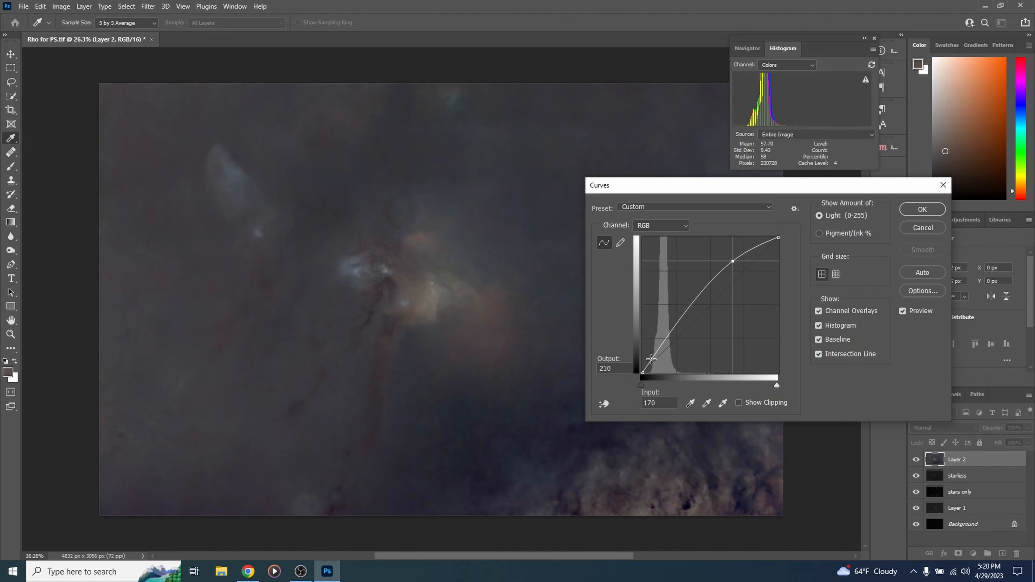
pyautogui.moveTo(651, 359); pyautogui.dragTo(656, 360)
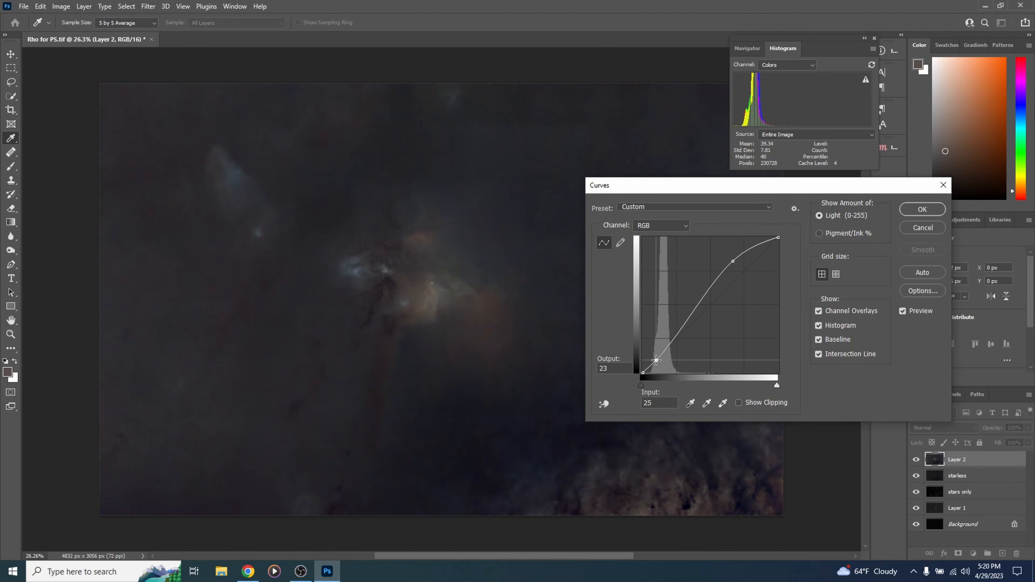
pyautogui.click(922, 209)
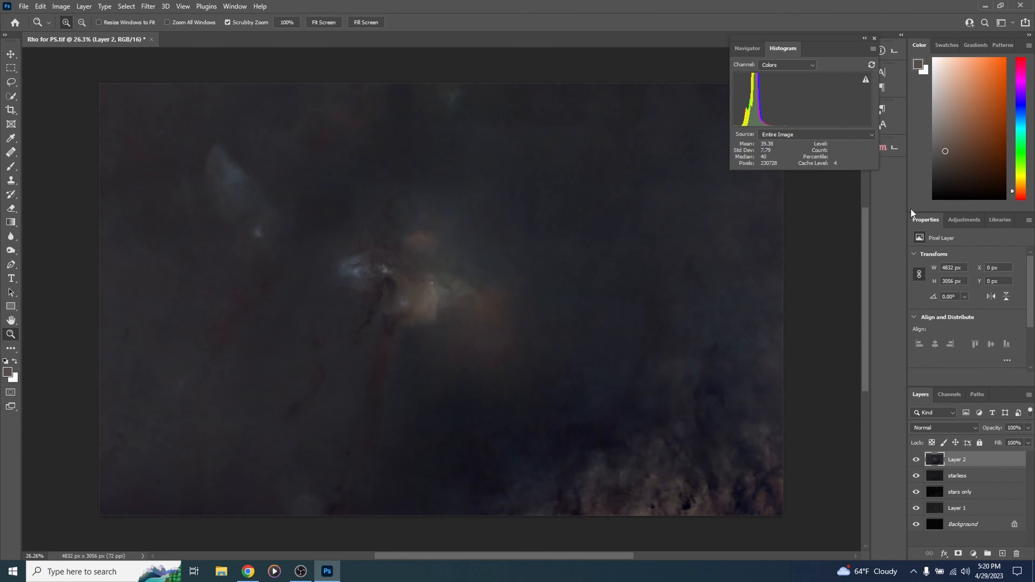
# Apply another RGB contrast curve, mapping highlights from input 176 to 214 and shadows from 24 to 22
pyautogui.hotkey('ctrl', 'm')
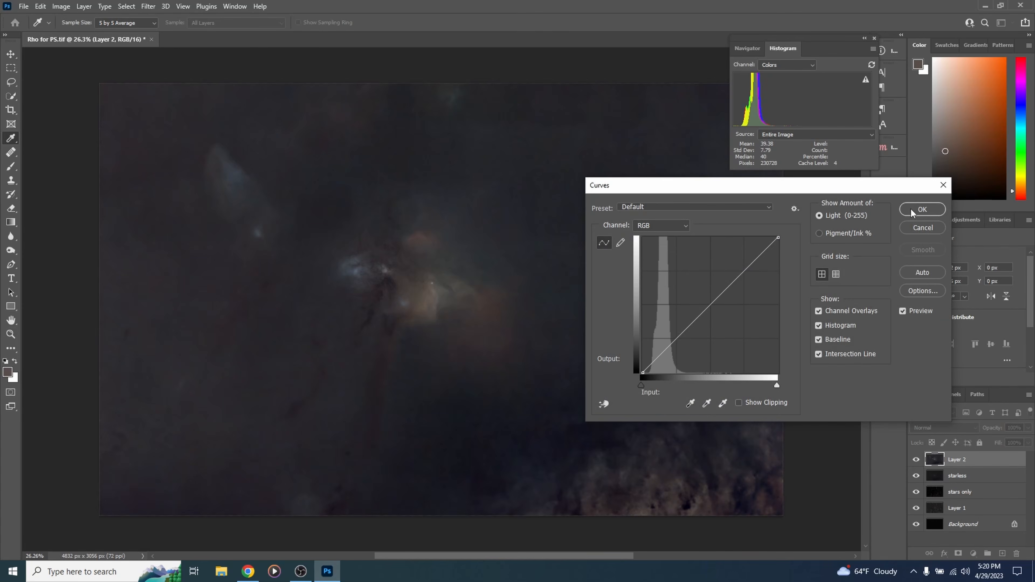
pyautogui.moveTo(736, 278); pyautogui.dragTo(736, 259)
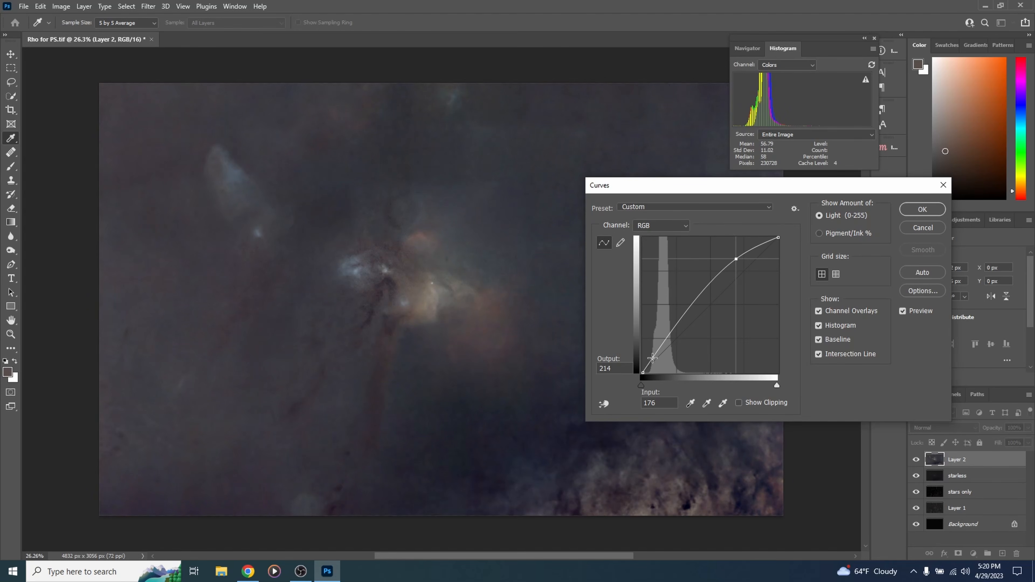
pyautogui.moveTo(652, 358); pyautogui.dragTo(656, 360)
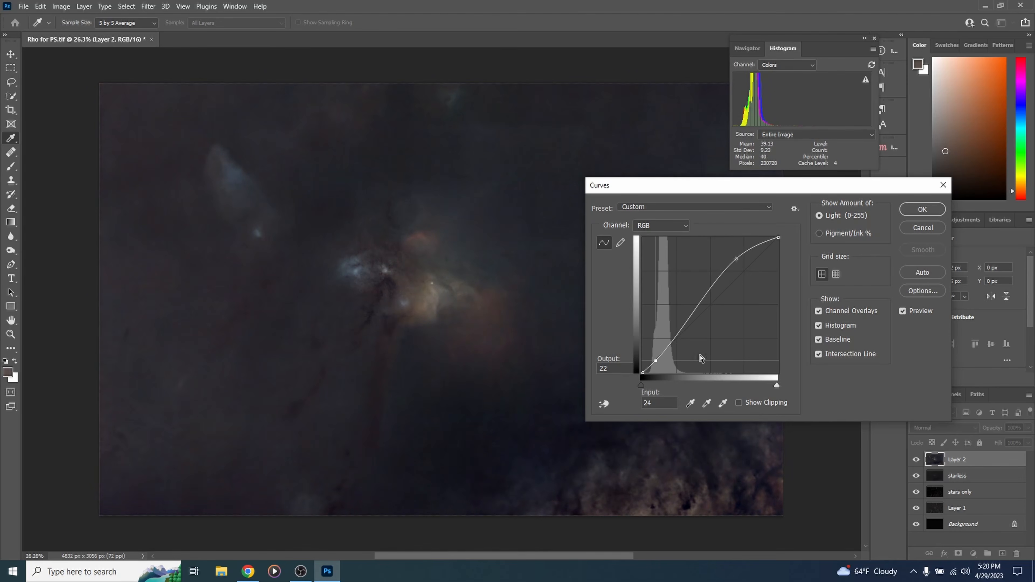
pyautogui.click(921, 209)
pyautogui.press('z')
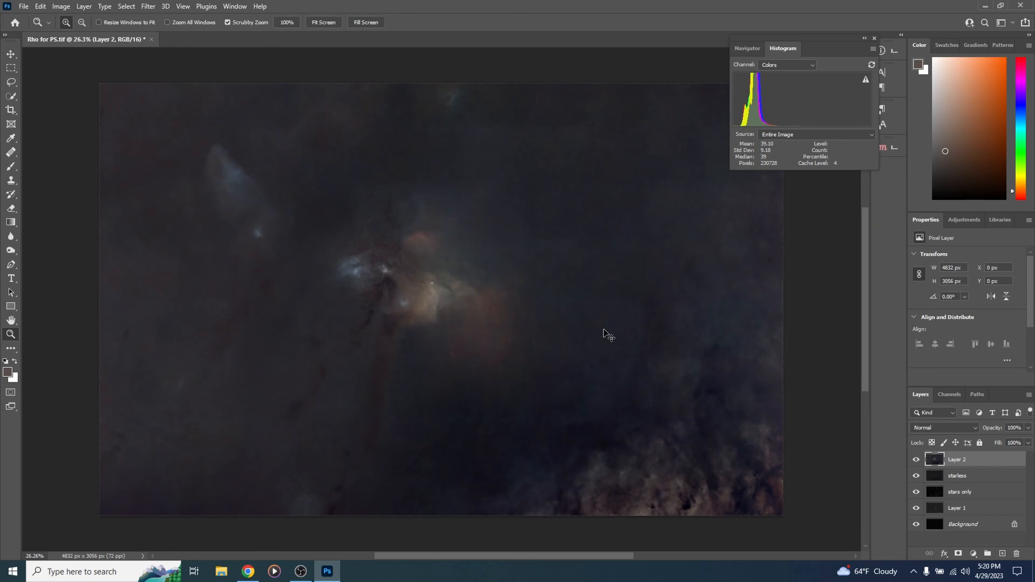
# Apply a gentler RGB curve that lifts the highlights and anchors the shadows at about input 22, output 22
pyautogui.hotkey('ctrl', 'm')
pyautogui.moveTo(738, 277); pyautogui.dragTo(737, 266)
pyautogui.moveTo(651, 362); pyautogui.dragTo(654, 360)
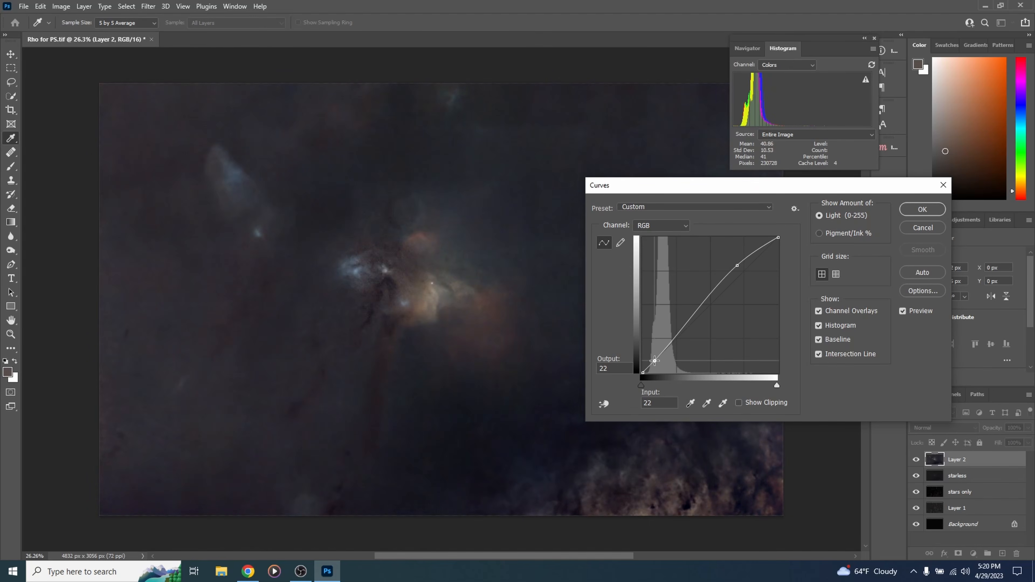
pyautogui.click(922, 209)
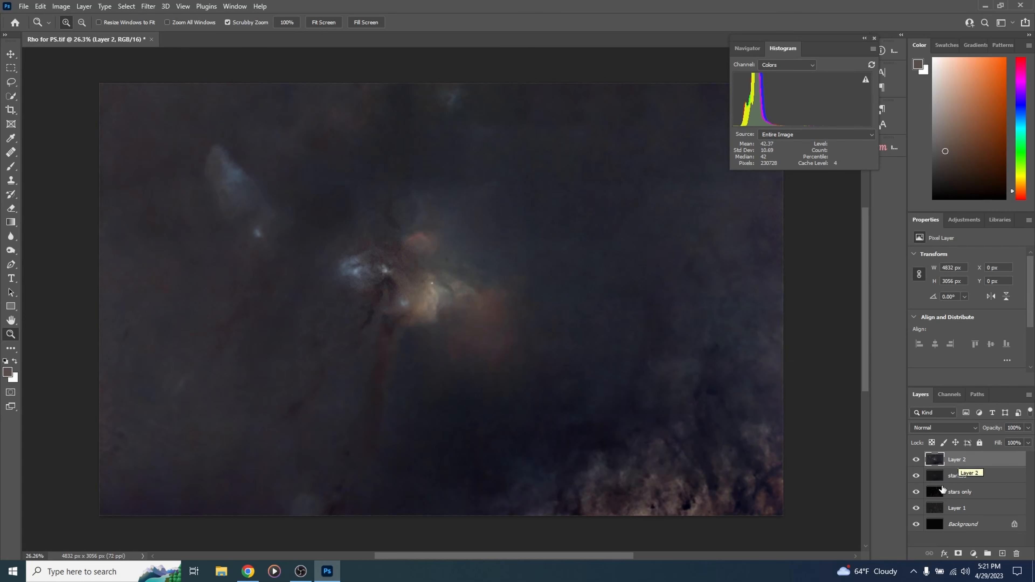
# Rename the stretched layer to "stretch" and stamp all visible layers into a new layer above it
pyautogui.doubleClick(955, 460)
pyautogui.write('stretch')
pyautogui.press('Return')
pyautogui.hotkey('ctrl', 'shift', 'alt', 'e')
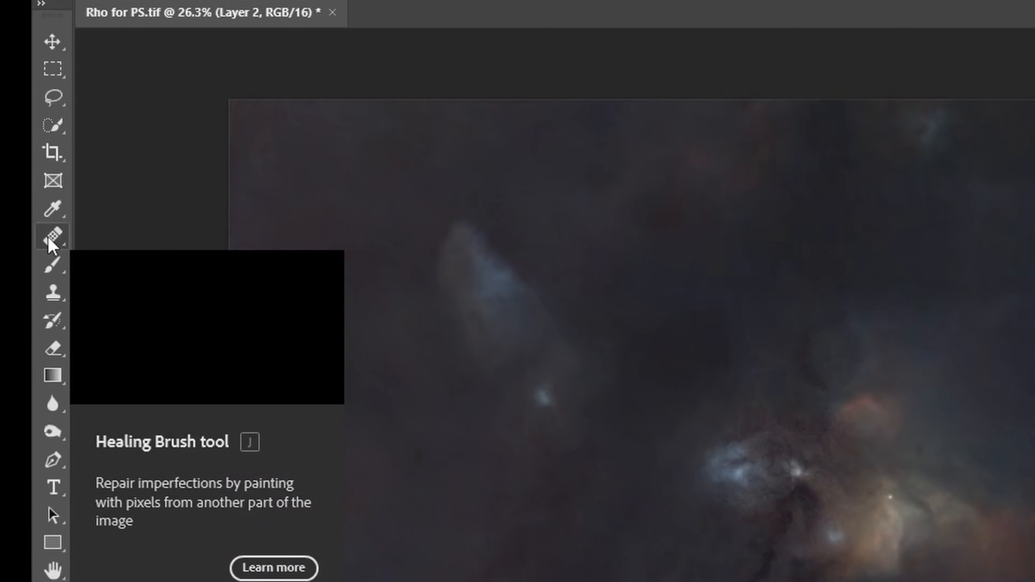
# Heal the faint circular artifact just above the nebula core using an enlarged Healing Brush sampled from nearby sky
pyautogui.rightClick(10, 156)
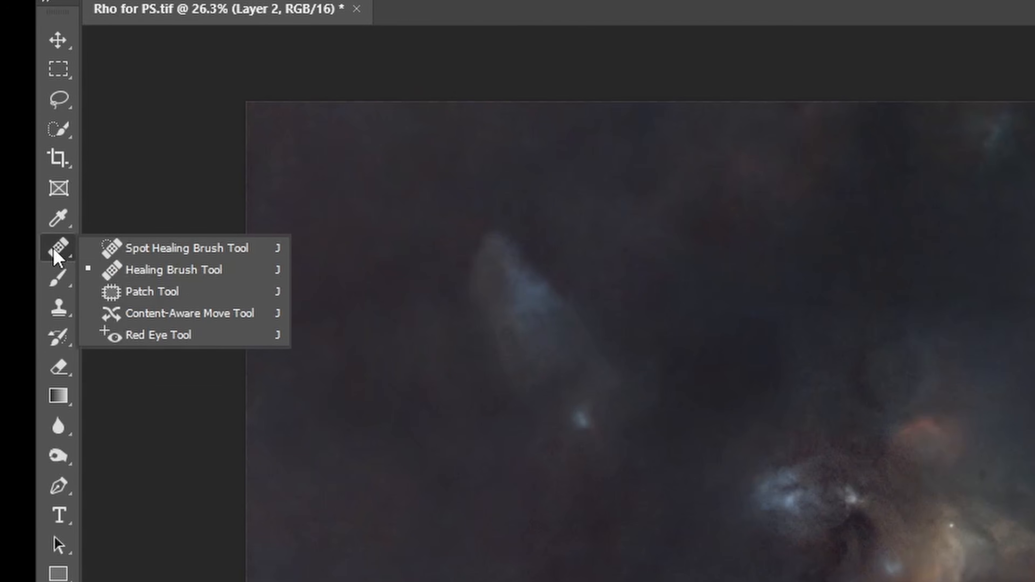
pyautogui.click(188, 274)
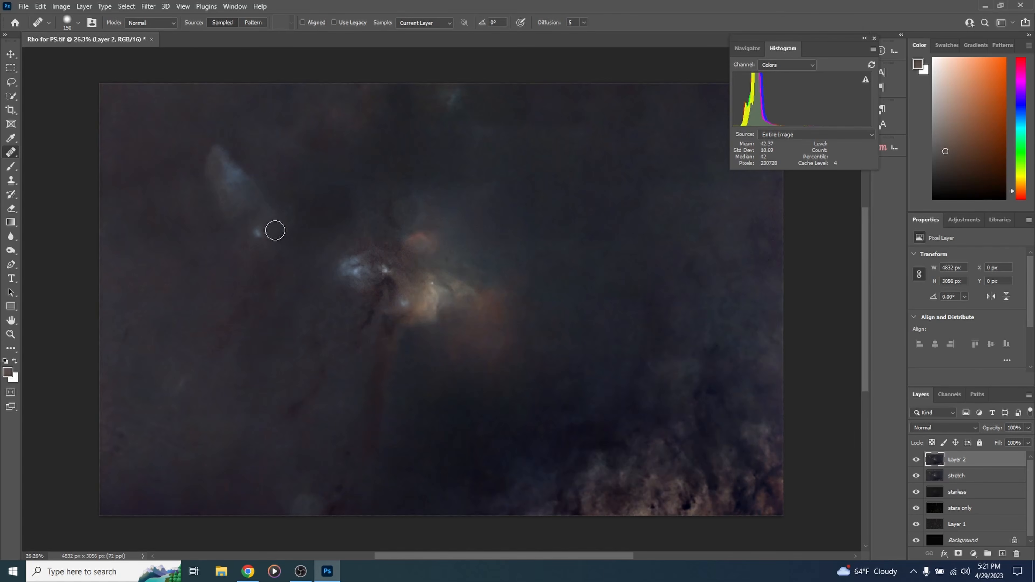
pyautogui.press(']')
pyautogui.press(']')
pyautogui.press(']')
pyautogui.press(']')
pyautogui.press('[')
pyautogui.keyDown('alt'); pyautogui.click(444, 218); pyautogui.keyUp('alt')
pyautogui.moveTo(422, 217); pyautogui.dragTo(421, 184)
# Clean up the healed layer with the Camera Raw Filter, adjusting Color Noise Reduction and Noise Reduction in its Detail settings
pyautogui.press('z')
pyautogui.moveTo(404, 290)
pyautogui.mouseDown()
pyautogui.moveTo(484, 297)
pyautogui.moveTo(421, 303)
pyautogui.mouseUp()
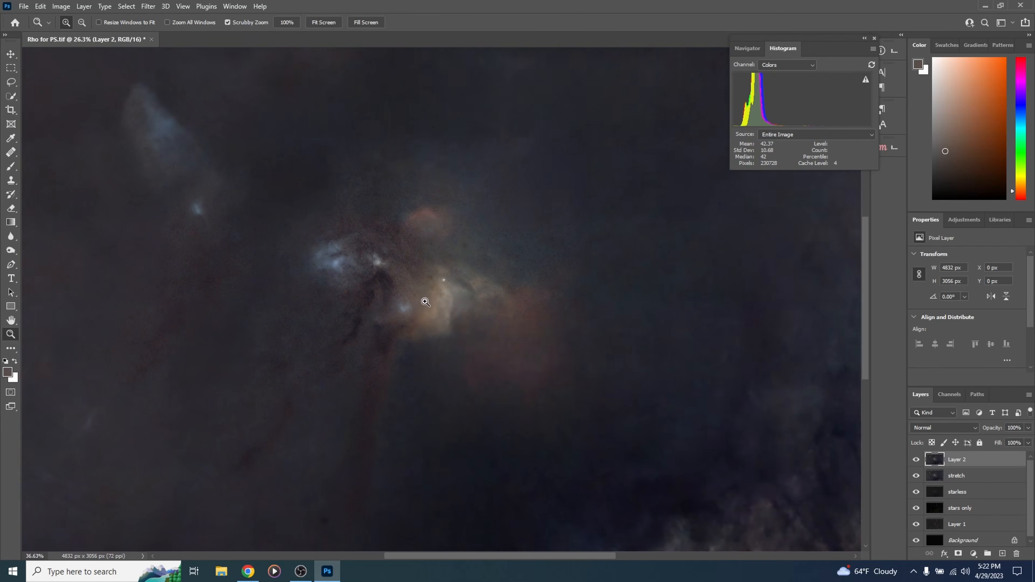
pyautogui.click(149, 7)
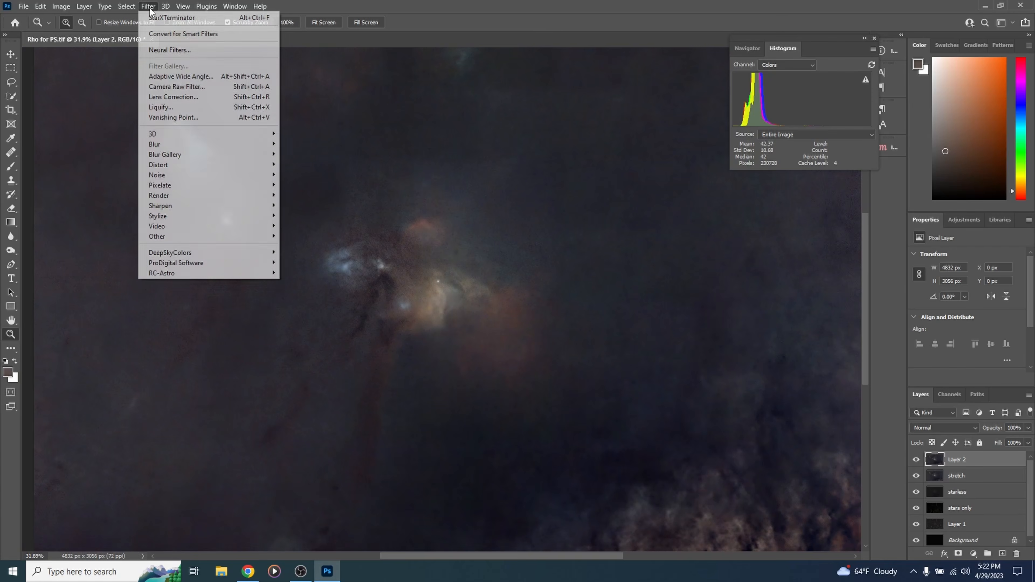
pyautogui.click(174, 87)
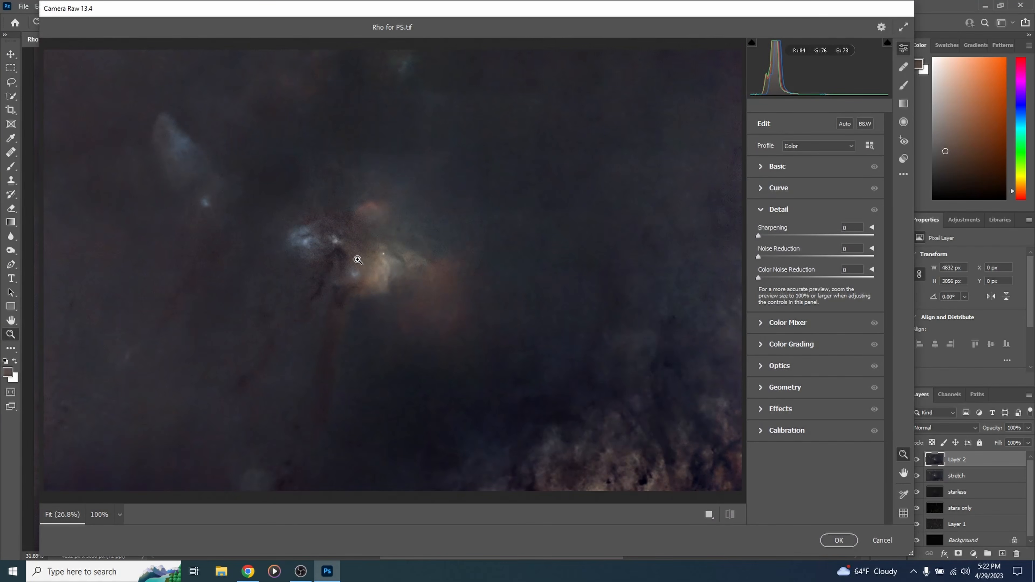
pyautogui.moveTo(357, 260); pyautogui.dragTo(431, 266)
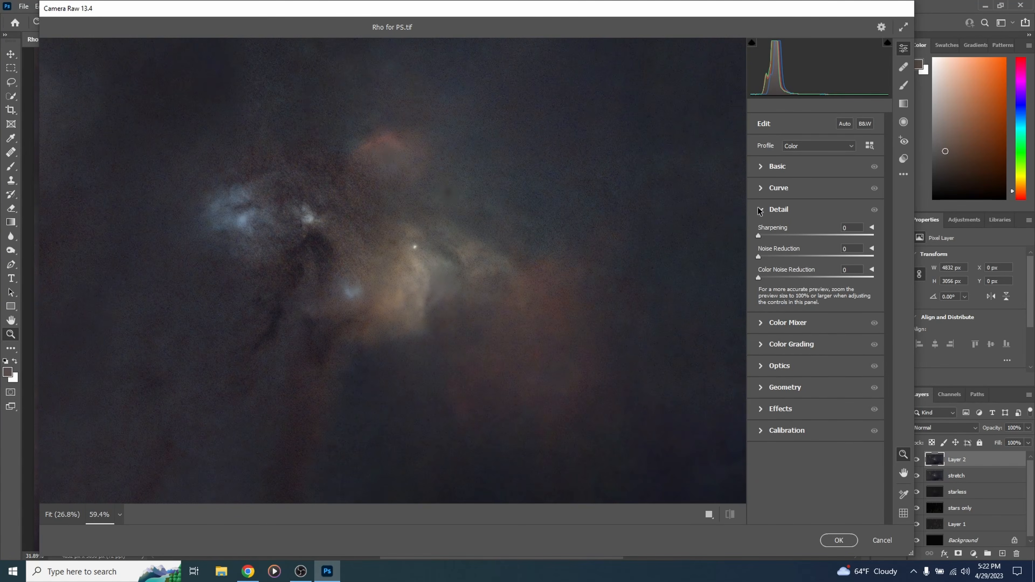
pyautogui.click(774, 209)
pyautogui.click(761, 211)
pyautogui.moveTo(758, 277); pyautogui.dragTo(800, 280)
pyautogui.moveTo(758, 258); pyautogui.dragTo(733, 257)
pyautogui.click(835, 539)
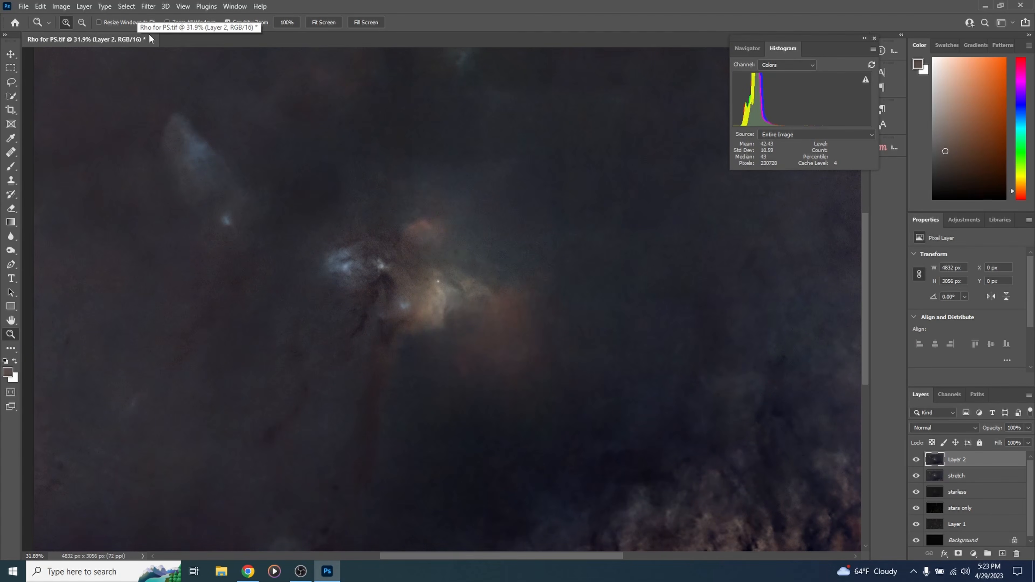
# Denoise the layer with NoiseXTerminator at Denoise about 79 and Detail 31, and stamp all visible layers into a new layer
pyautogui.click(148, 7)
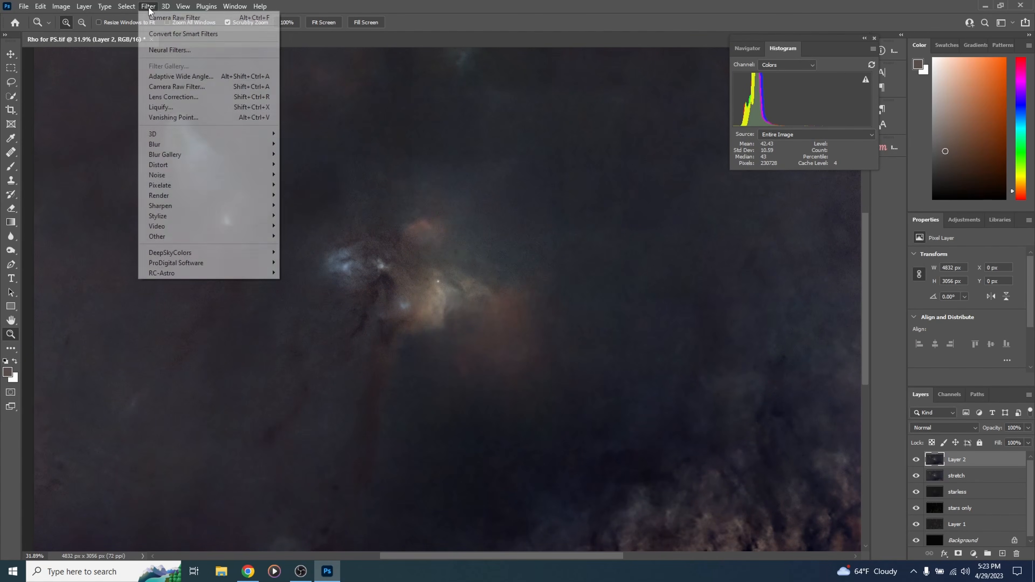
pyautogui.moveTo(205, 275)
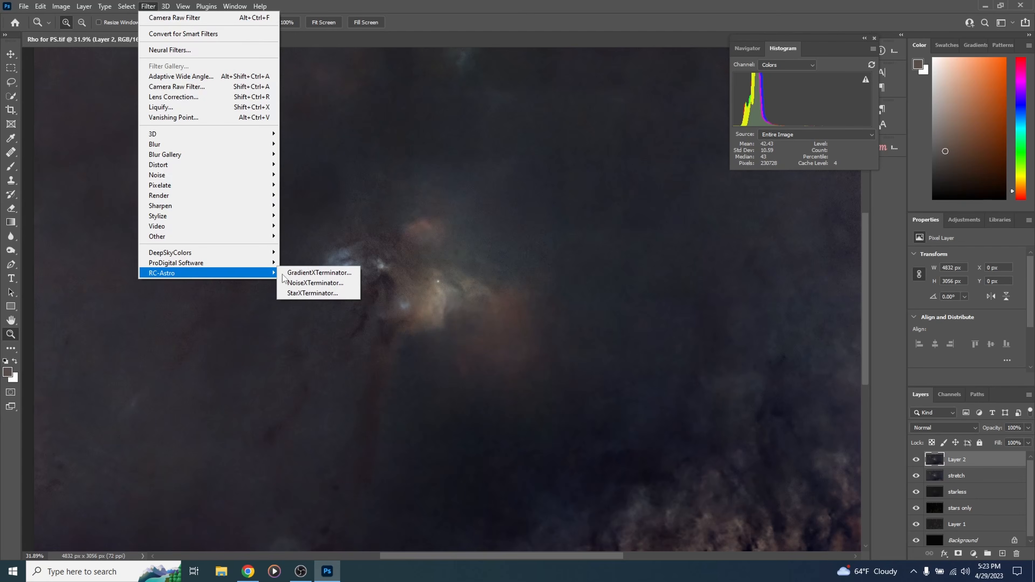
pyautogui.click(319, 283)
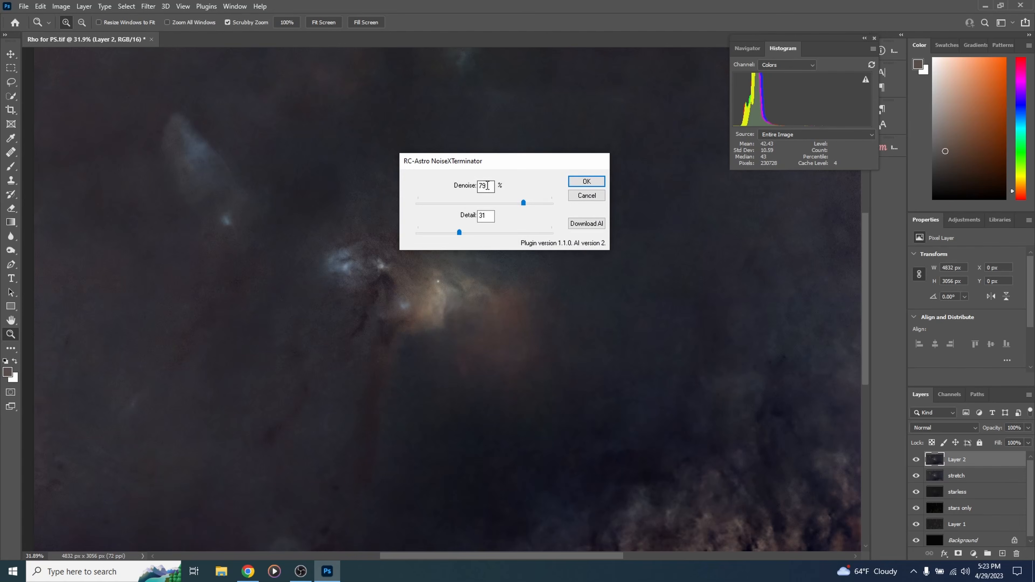
pyautogui.moveTo(524, 204); pyautogui.dragTo(524, 204)
pyautogui.click(586, 182)
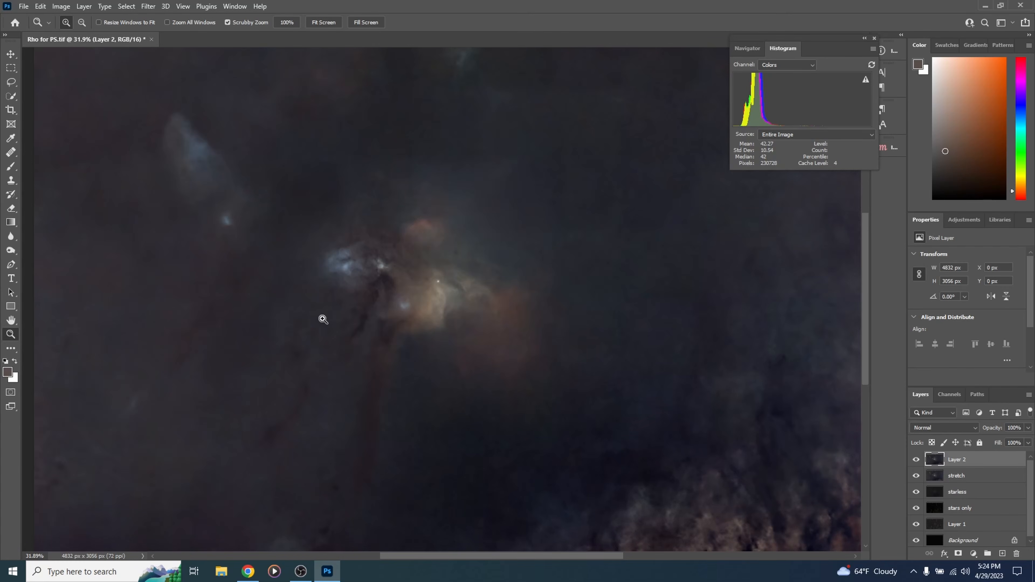
pyautogui.moveTo(398, 296)
pyautogui.mouseDown()
pyautogui.moveTo(469, 298)
pyautogui.moveTo(408, 300)
pyautogui.mouseUp()
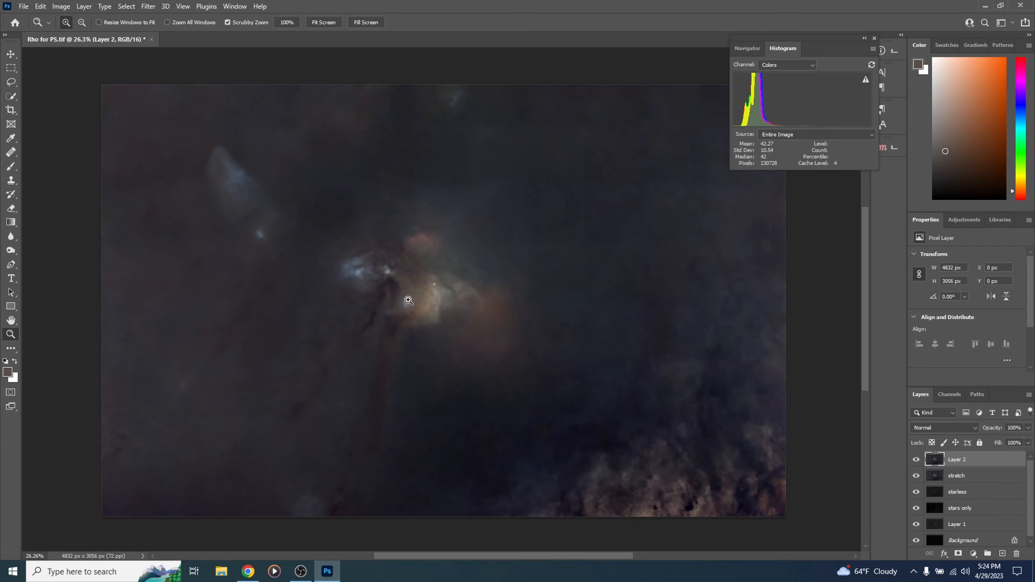
pyautogui.hotkey('ctrl', 'shift', 'alt', 'e')
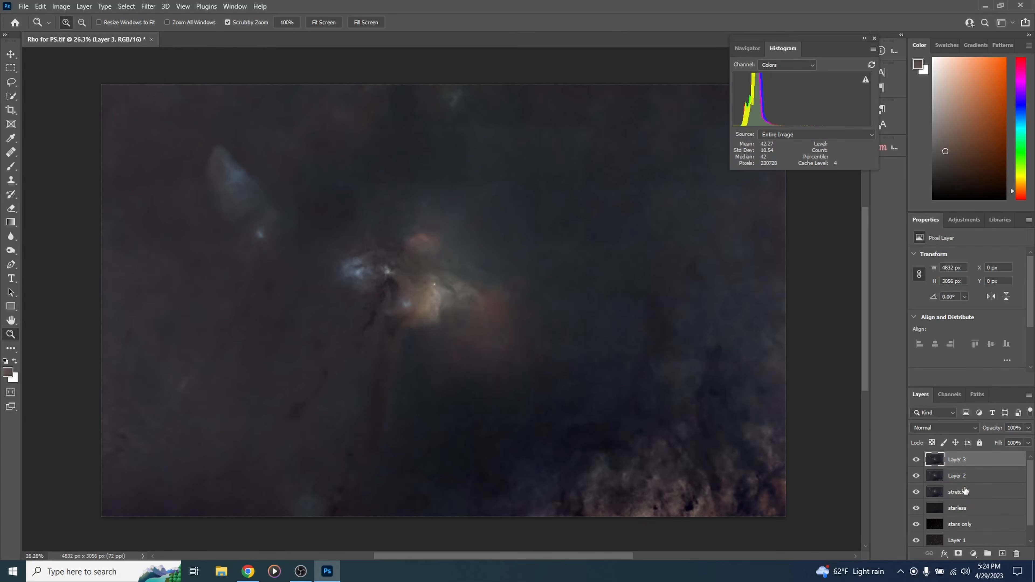
pyautogui.keyDown('shift'); pyautogui.click(958, 511); pyautogui.keyUp('shift')
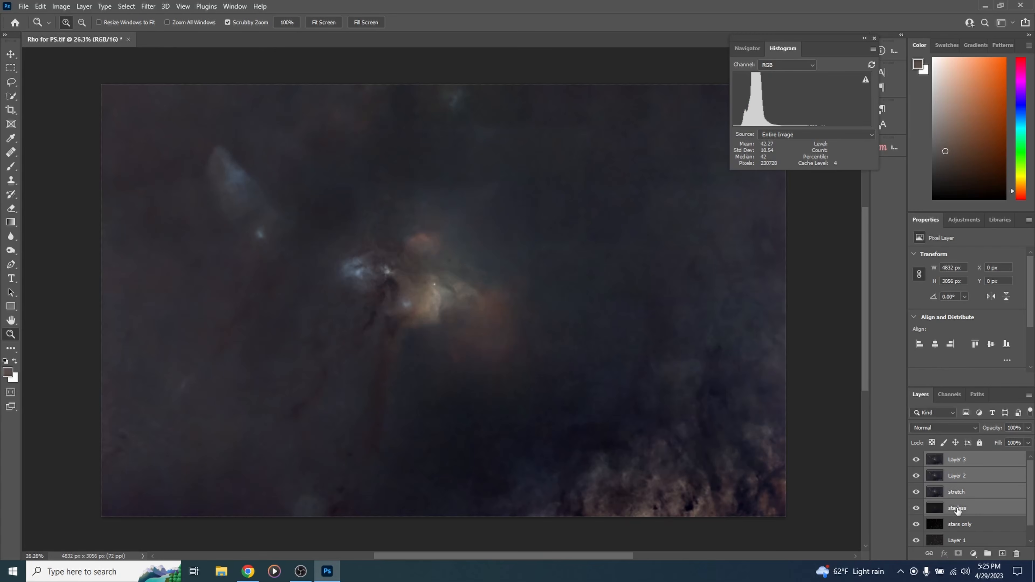
pyautogui.rightClick(962, 492)
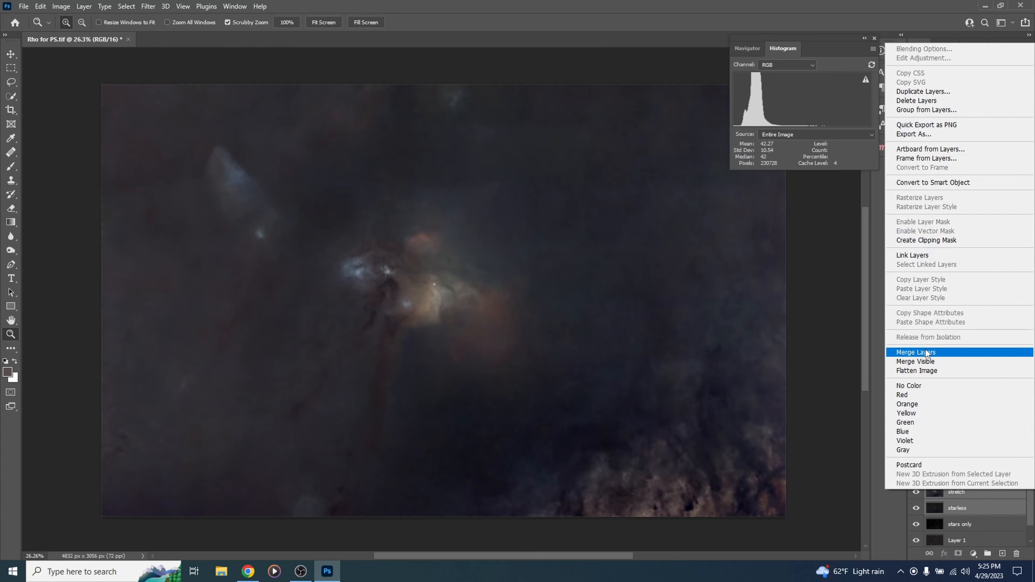
pyautogui.press('Escape')
pyautogui.click(967, 460)
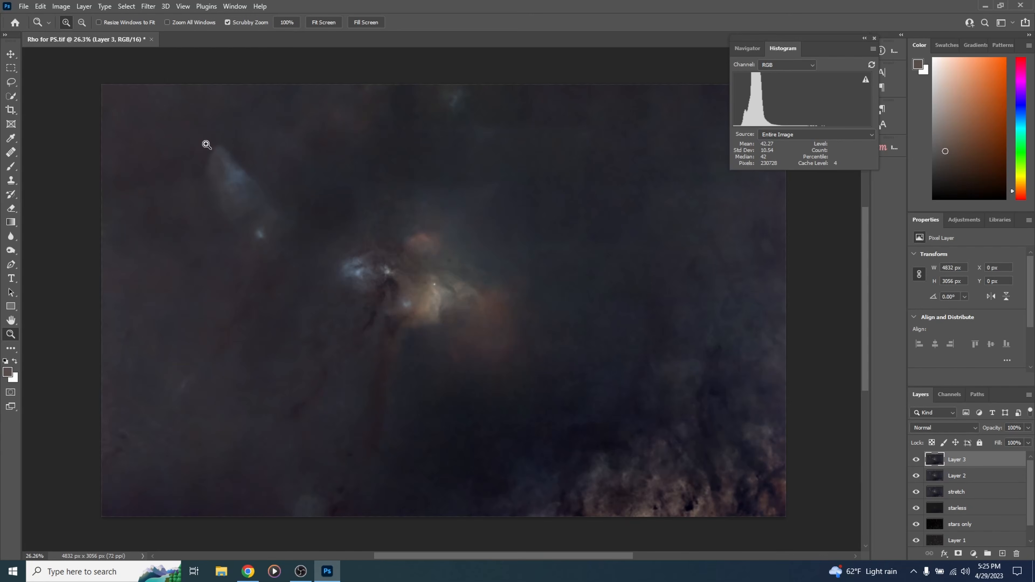
# Select the nebula's highlights on the stamped layer with Color Range, using Fuzziness 85% and Range 101
pyautogui.click(126, 6)
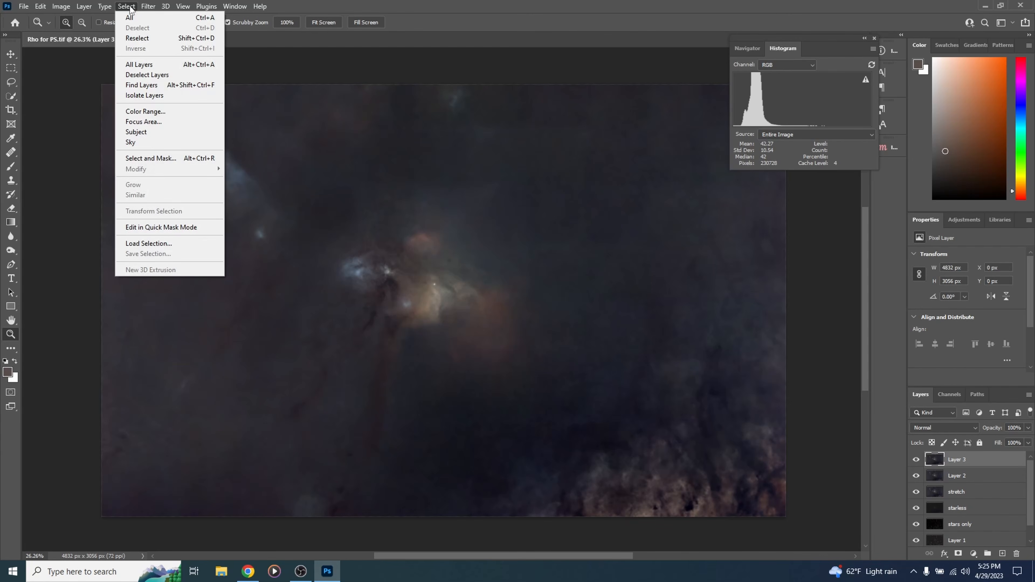
pyautogui.click(172, 111)
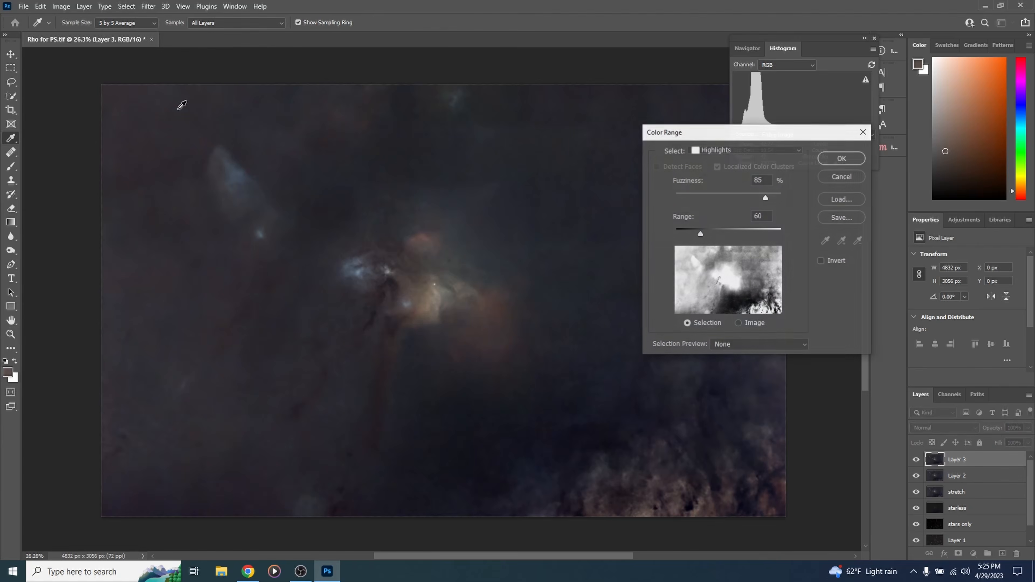
pyautogui.click(703, 150)
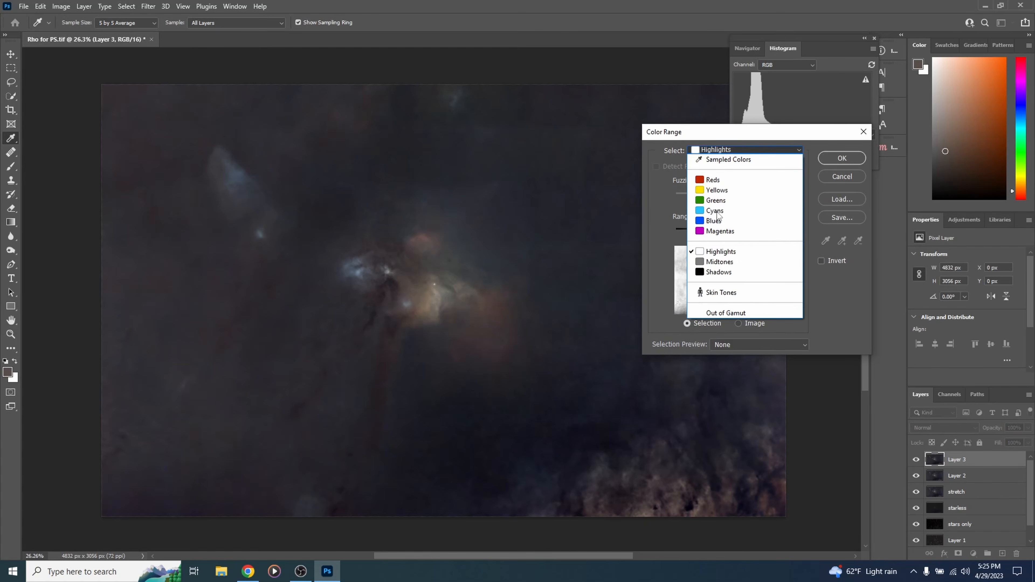
pyautogui.click(719, 251)
pyautogui.moveTo(701, 235); pyautogui.dragTo(718, 233)
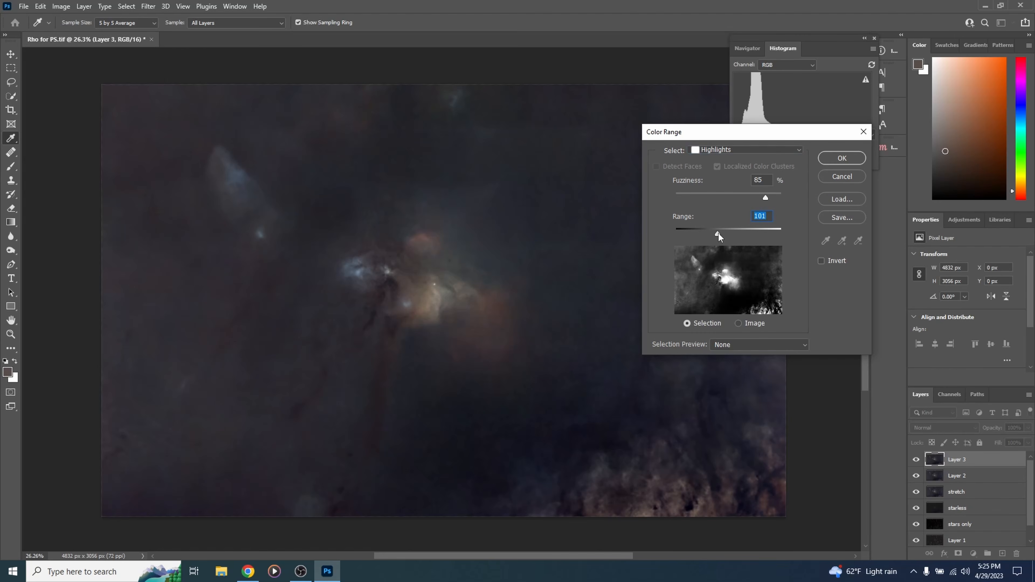
pyautogui.click(841, 158)
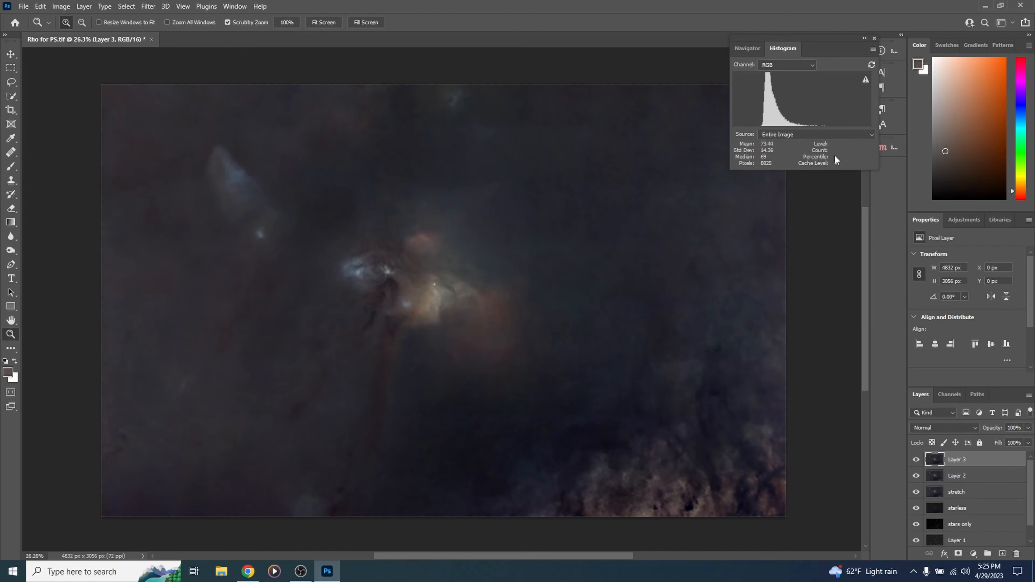
# Refine the highlight selection in Select and Mask with about 21% Contrast and a raised Feather, and add it as a layer mask
pyautogui.click(128, 9)
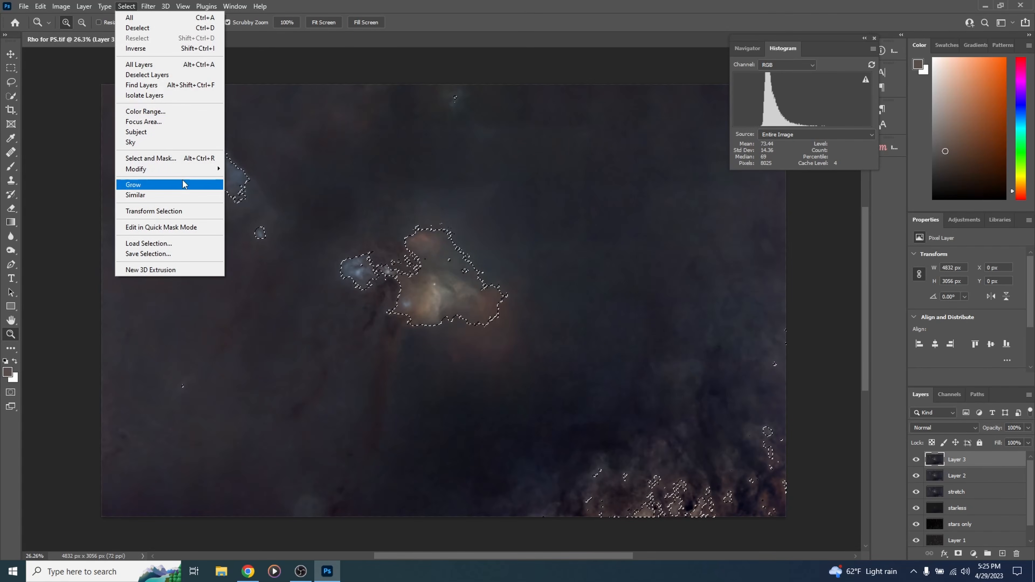
pyautogui.click(176, 160)
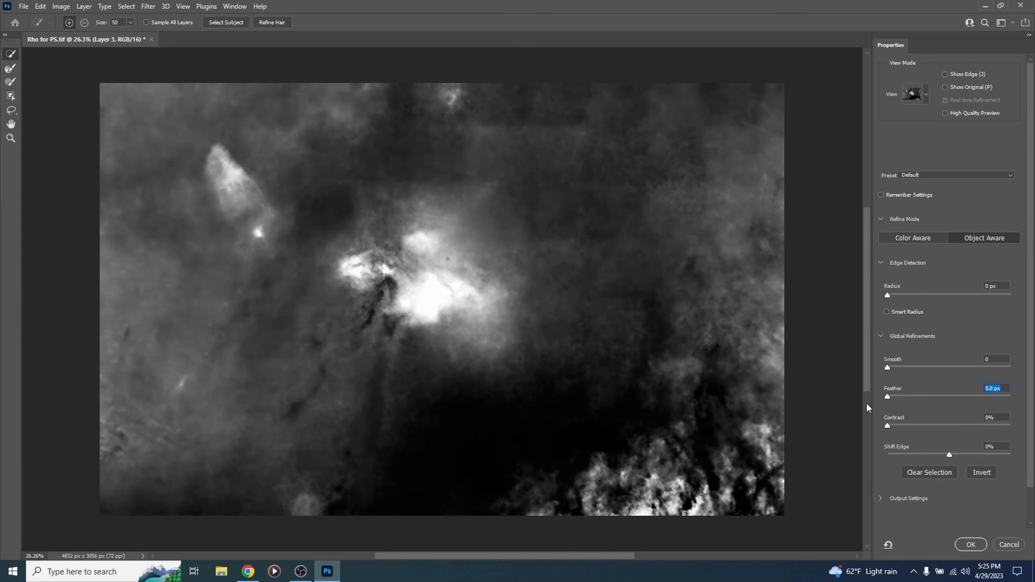
pyautogui.moveTo(889, 424); pyautogui.dragTo(911, 422)
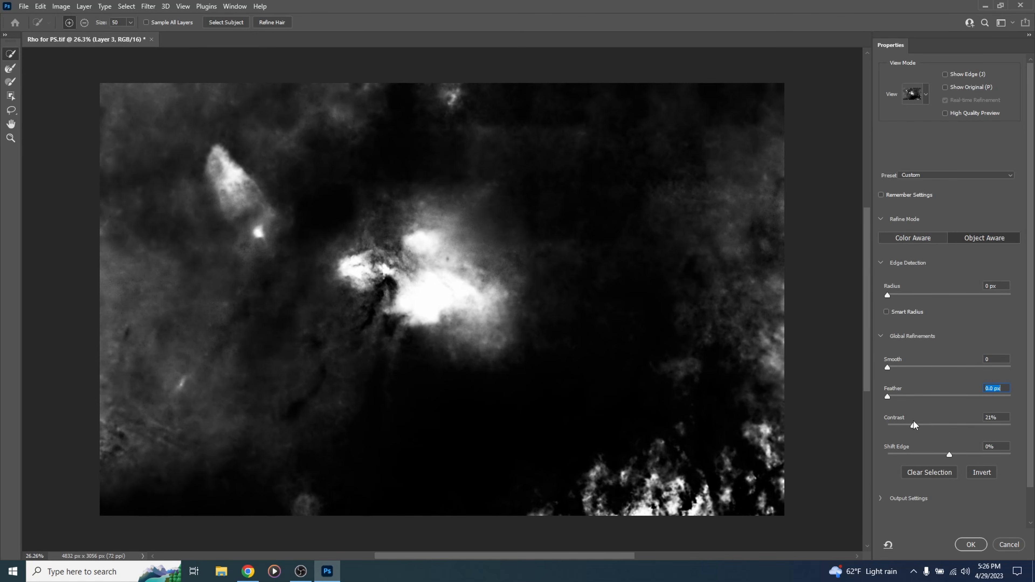
pyautogui.moveTo(915, 424); pyautogui.dragTo(914, 424)
pyautogui.moveTo(905, 398); pyautogui.dragTo(959, 396)
pyautogui.click(972, 544)
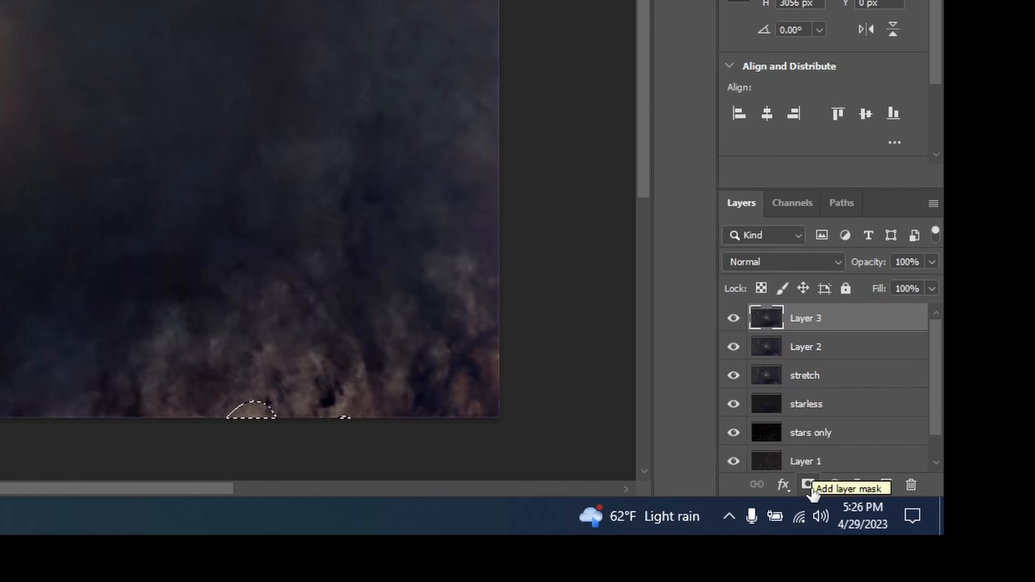
pyautogui.click(809, 485)
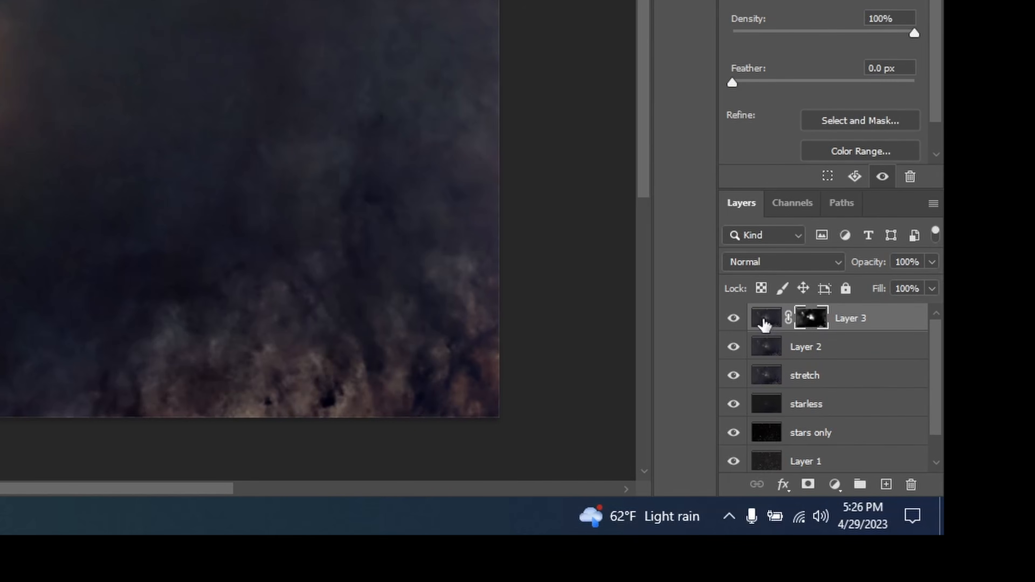
# Boost the masked layer's image colors with a Vibrance adjustment of +38 and a moderate Saturation increase
pyautogui.click(764, 322)
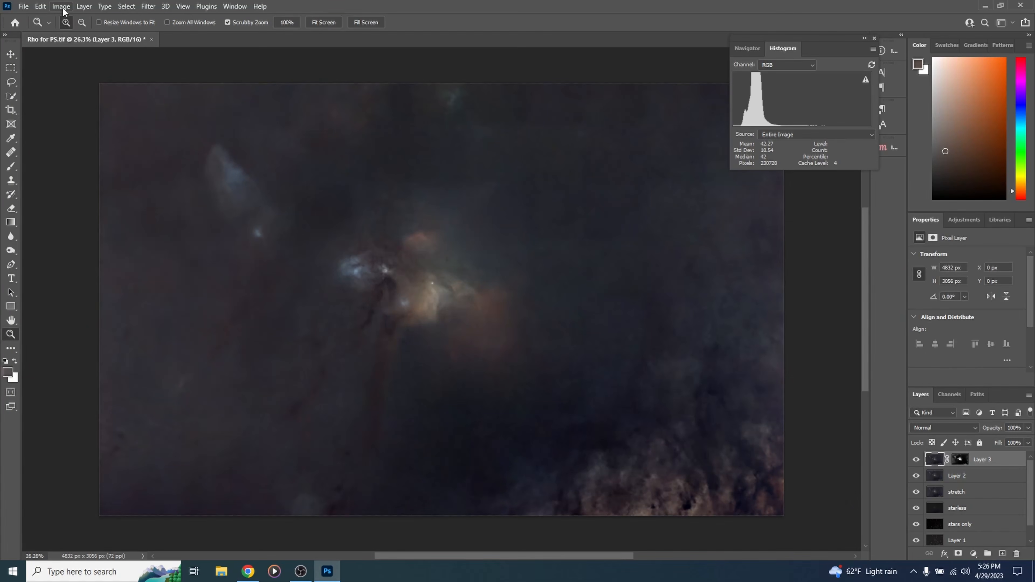
pyautogui.click(61, 6)
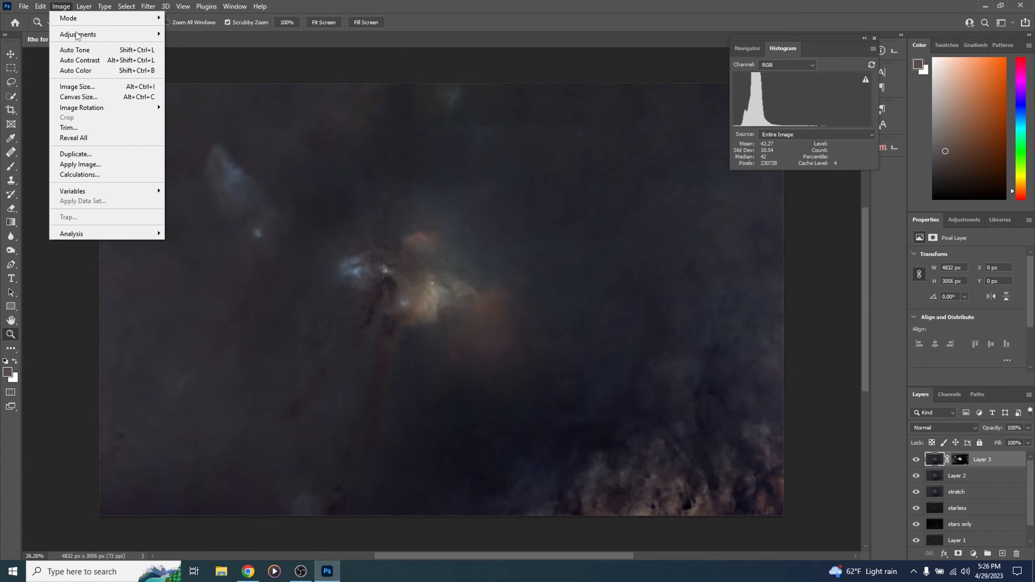
pyautogui.moveTo(106, 35)
pyautogui.click(198, 80)
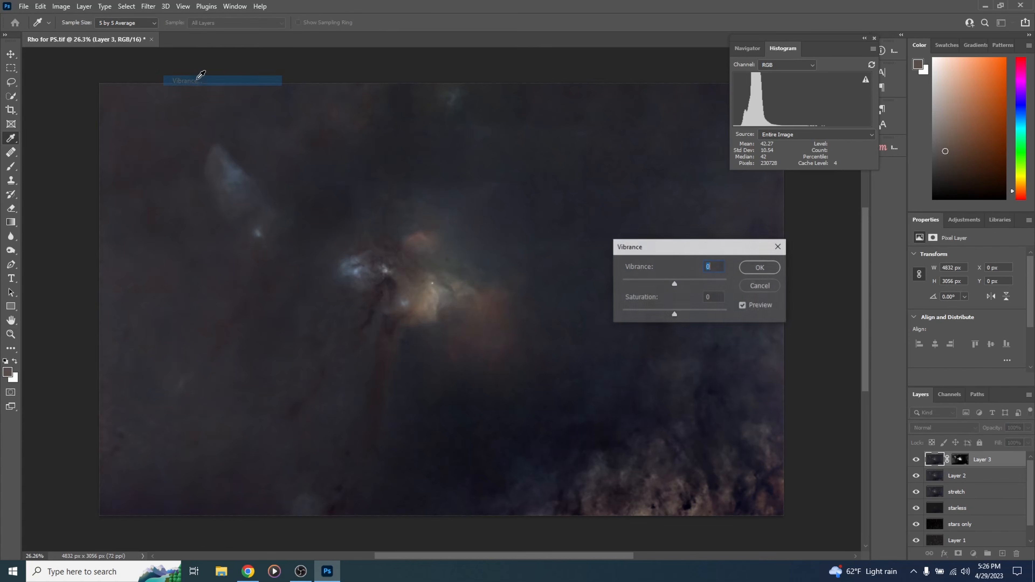
pyautogui.moveTo(675, 284); pyautogui.dragTo(676, 284)
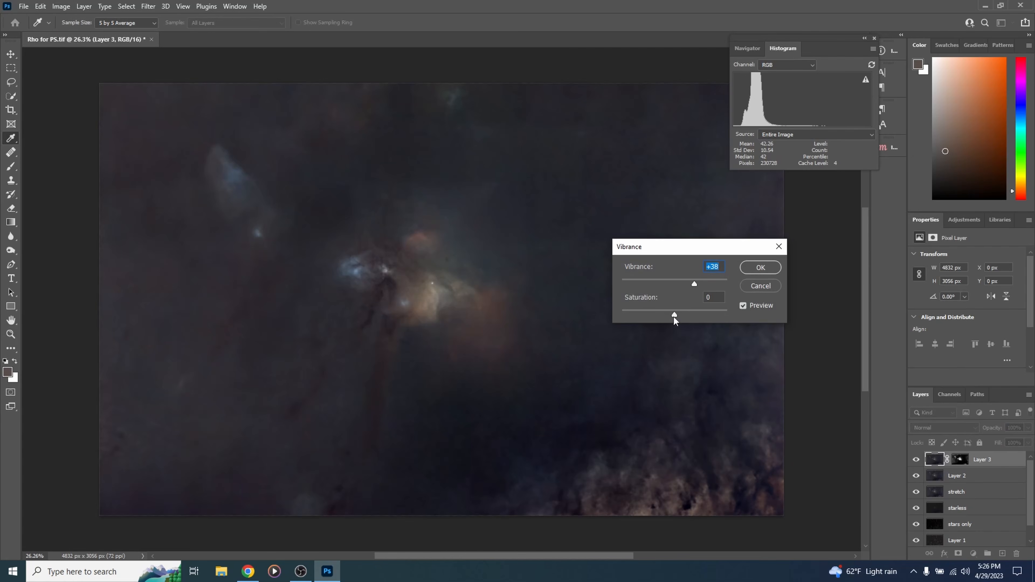
pyautogui.moveTo(692, 310); pyautogui.dragTo(691, 311)
pyautogui.click(747, 267)
pyautogui.press('z')
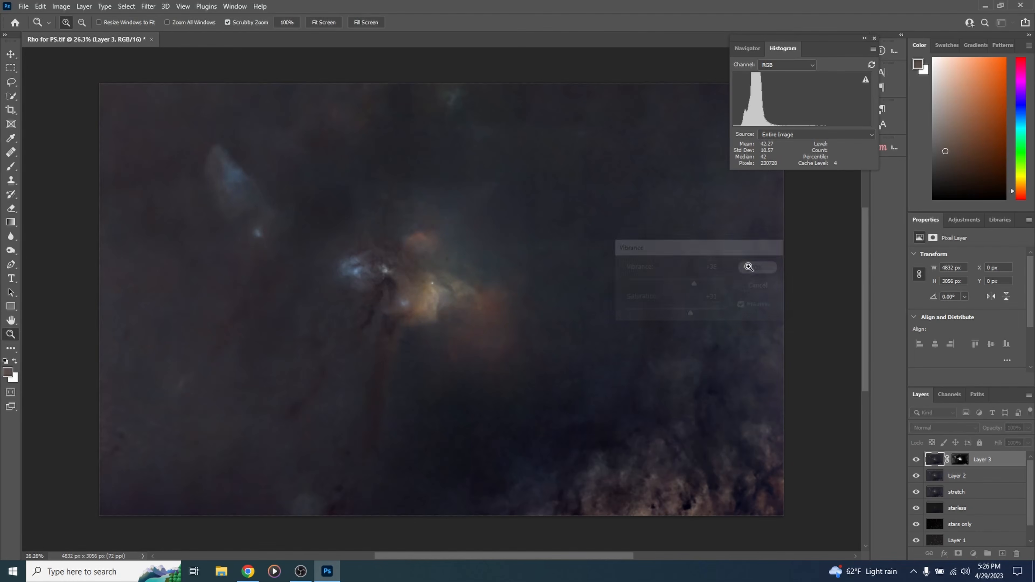
# Apply a second Vibrance adjustment to the masked layer with Vibrance +26 and slightly raised Saturation
pyautogui.click(61, 6)
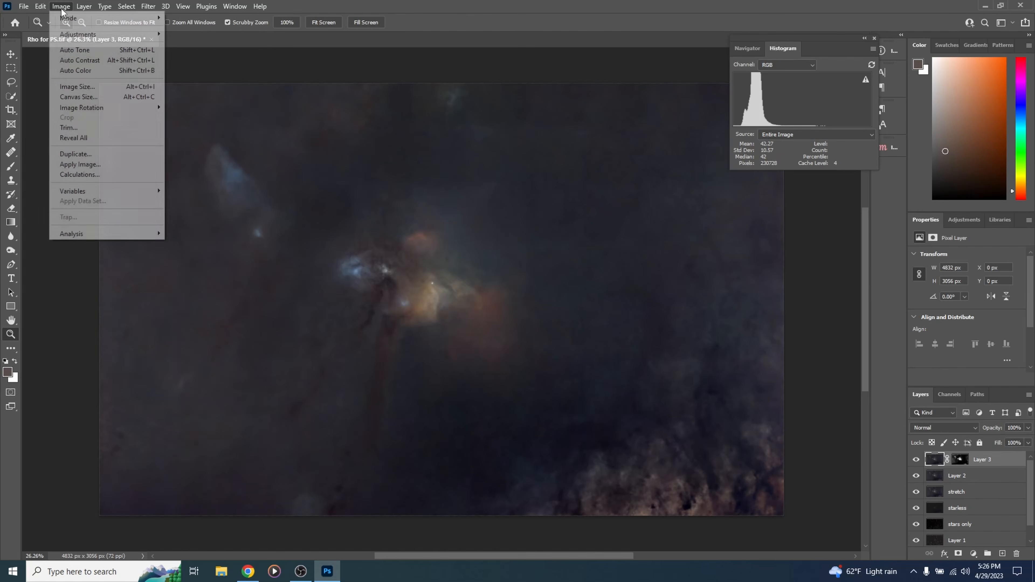
pyautogui.moveTo(81, 34)
pyautogui.click(208, 81)
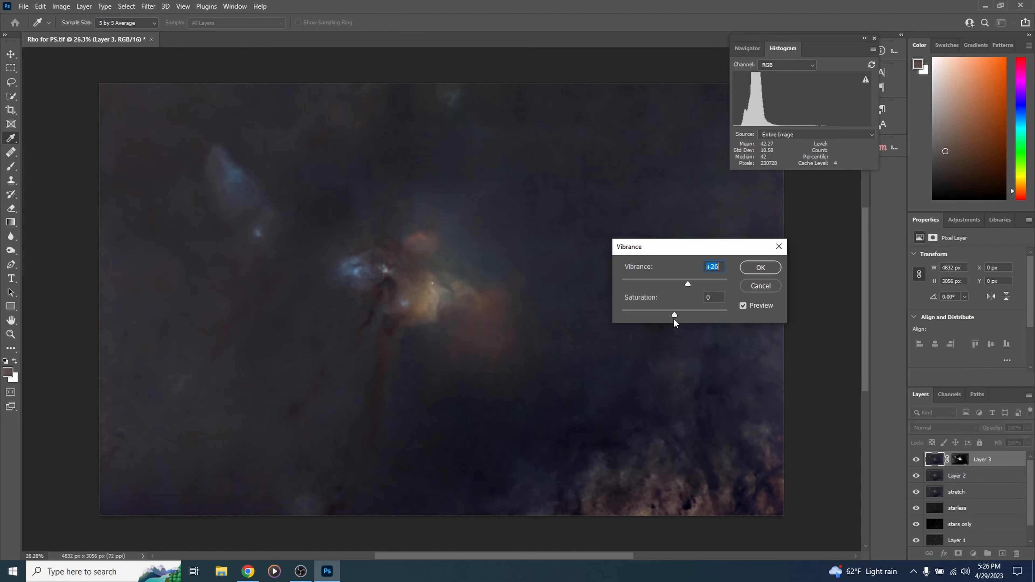
pyautogui.moveTo(675, 314); pyautogui.dragTo(686, 313)
pyautogui.click(687, 313)
pyautogui.click(758, 268)
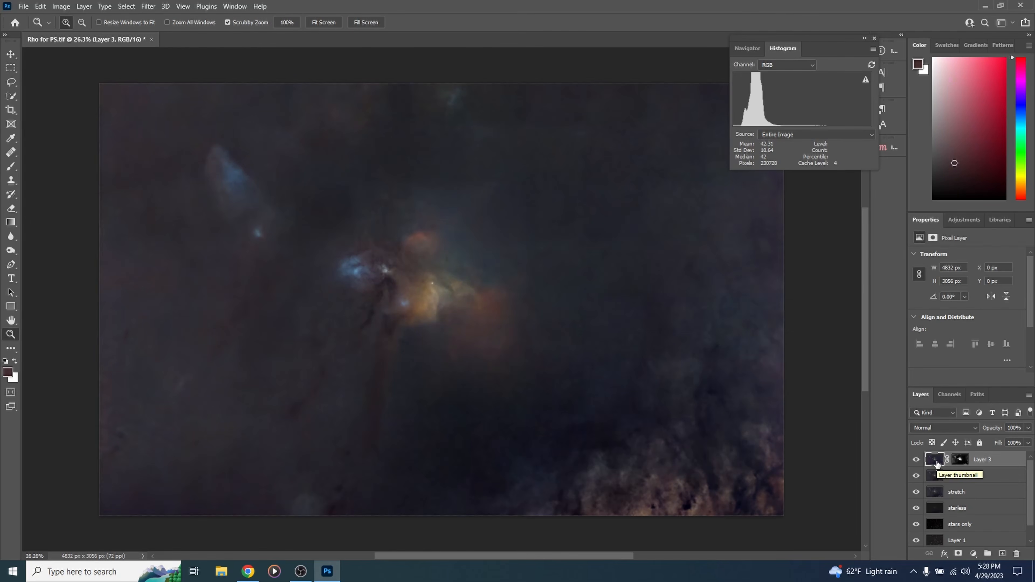
# Stamp all visible layers twice, creating two new merged layers above the masked layer
pyautogui.moveTo(936, 462); pyautogui.dragTo(937, 464)
pyautogui.hotkey('ctrl', 'shift', 'alt', 'e')
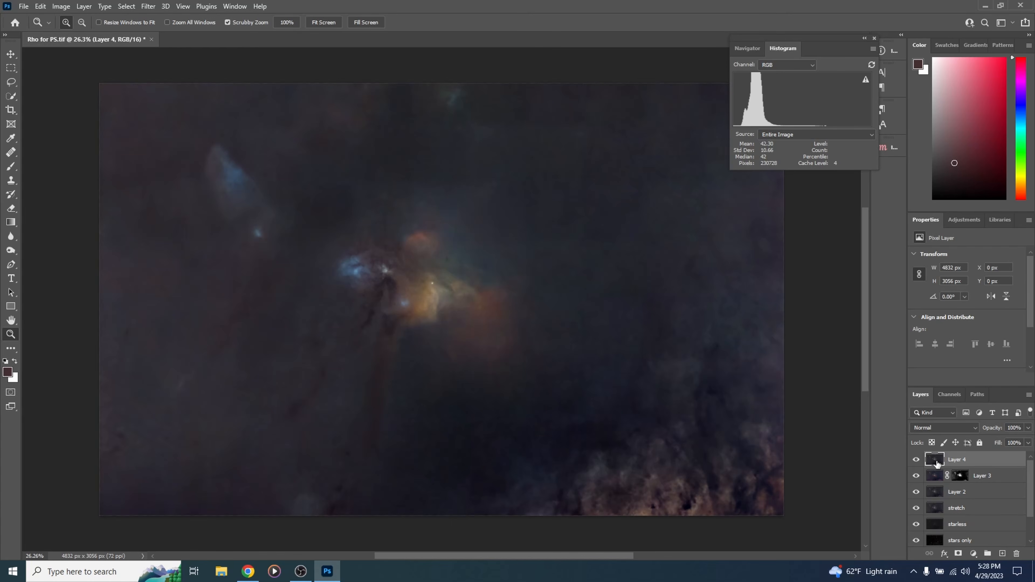
pyautogui.moveTo(937, 462); pyautogui.dragTo(937, 463)
pyautogui.hotkey('ctrl', 'shift', 'alt', 'e')
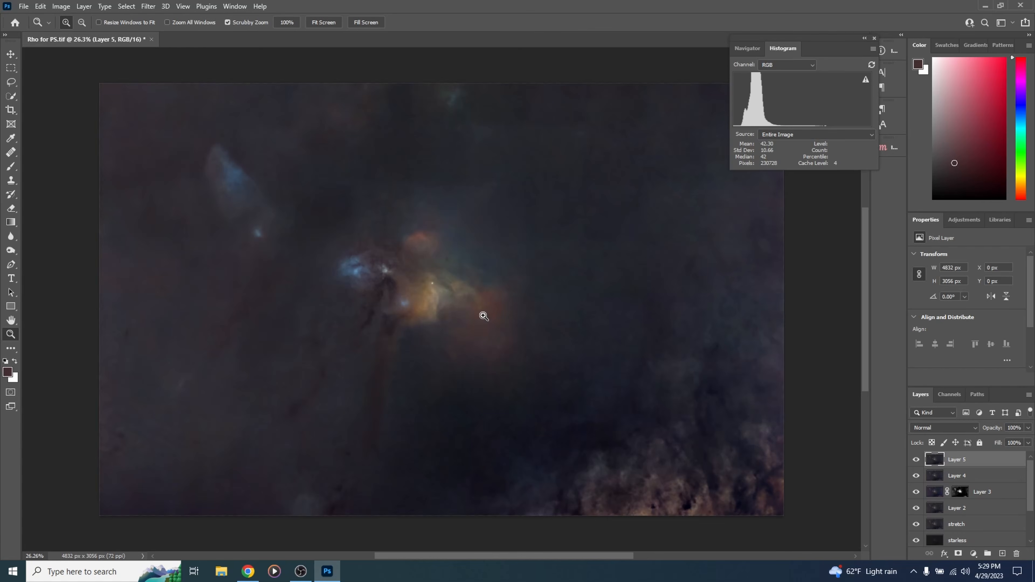
# Select the reddish nebula regions with Color Range, sampling the red patch beside the core at Fuzziness 27
pyautogui.click(127, 7)
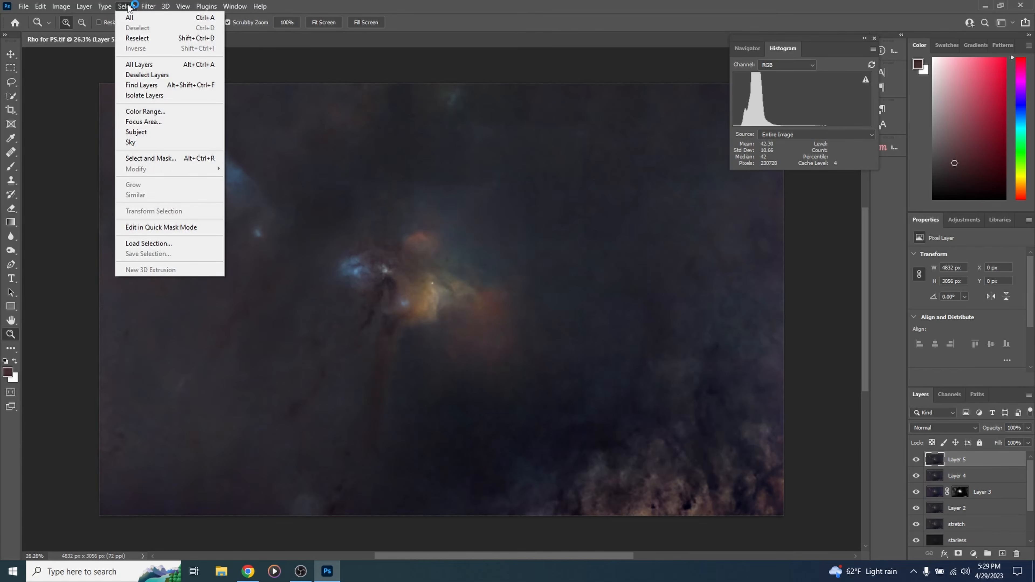
pyautogui.click(145, 112)
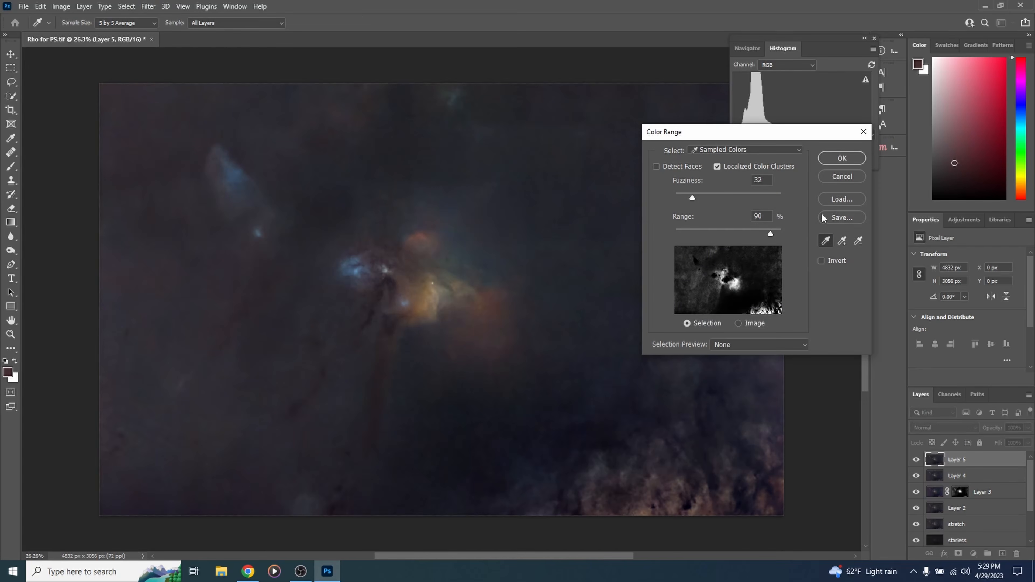
pyautogui.click(703, 149)
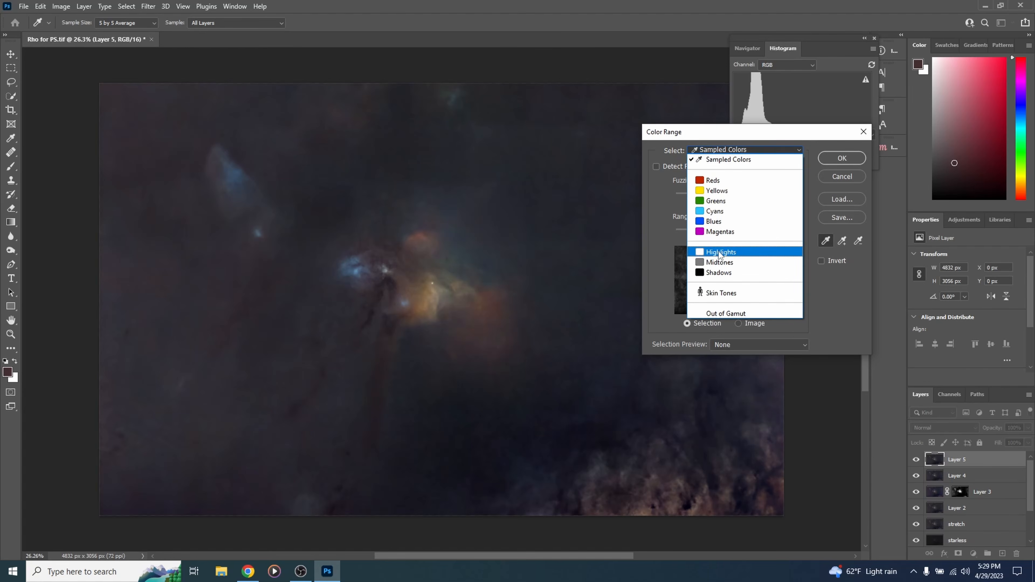
pyautogui.click(711, 159)
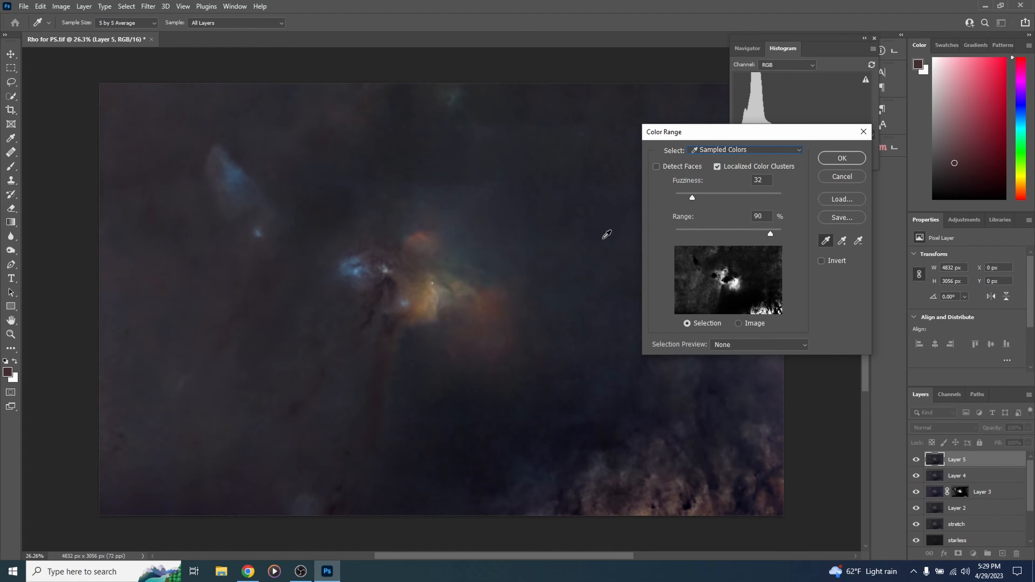
pyautogui.click(484, 313)
pyautogui.click(713, 197)
pyautogui.moveTo(714, 196); pyautogui.dragTo(718, 198)
pyautogui.moveTo(701, 199); pyautogui.dragTo(691, 198)
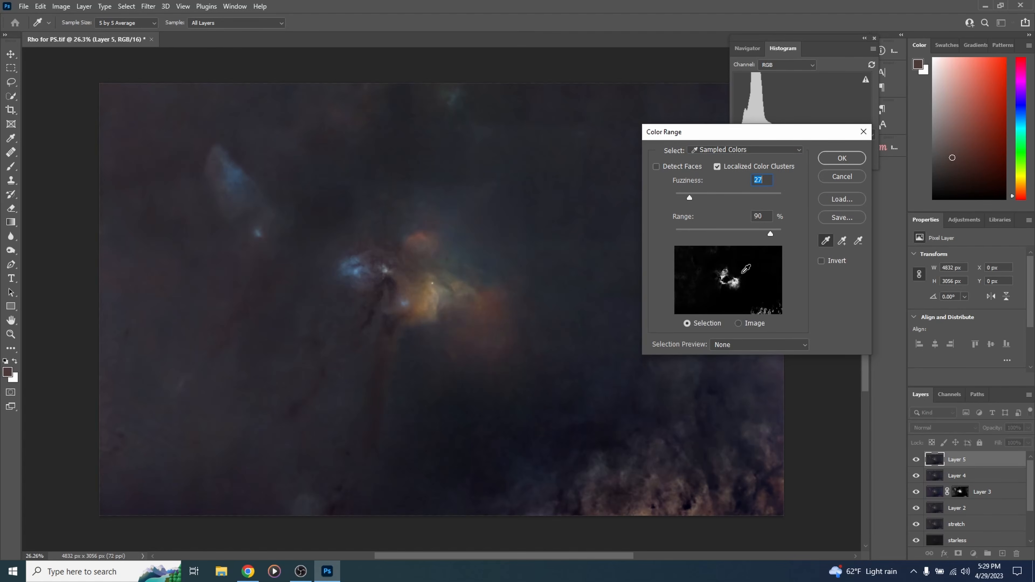
pyautogui.click(828, 157)
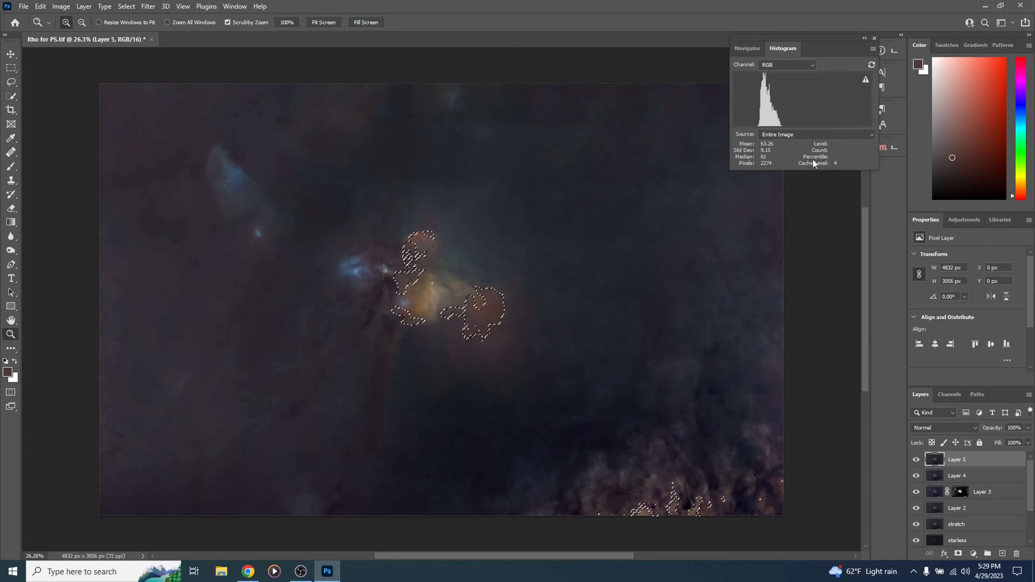
# Refine the red selection with Select and Mask at Contrast 21% and Feather 17.5 px, and apply it as a layer mask on Layer 5
pyautogui.click(127, 7)
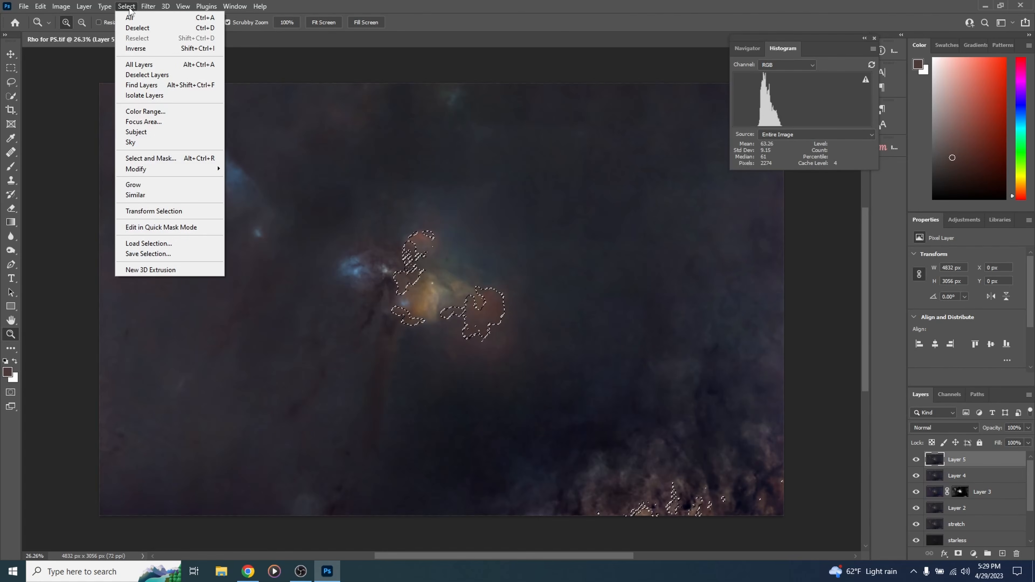
pyautogui.click(178, 159)
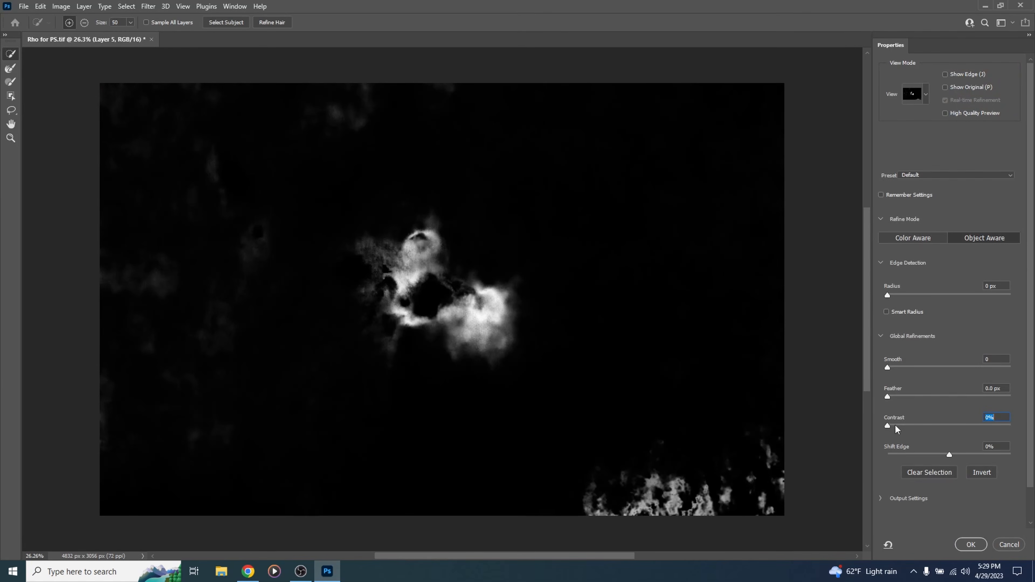
pyautogui.moveTo(888, 425); pyautogui.dragTo(913, 420)
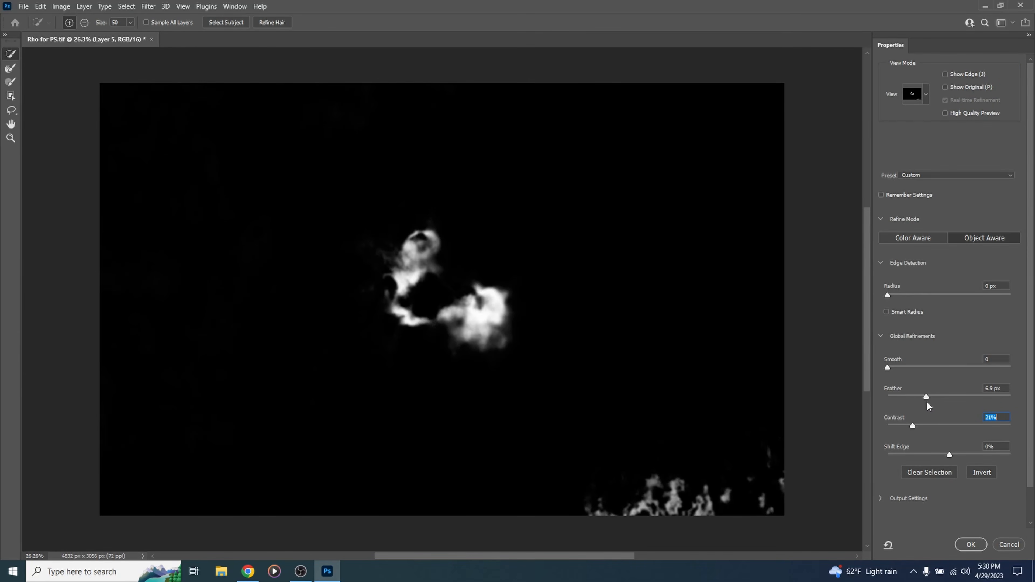
pyautogui.moveTo(927, 401); pyautogui.dragTo(946, 404)
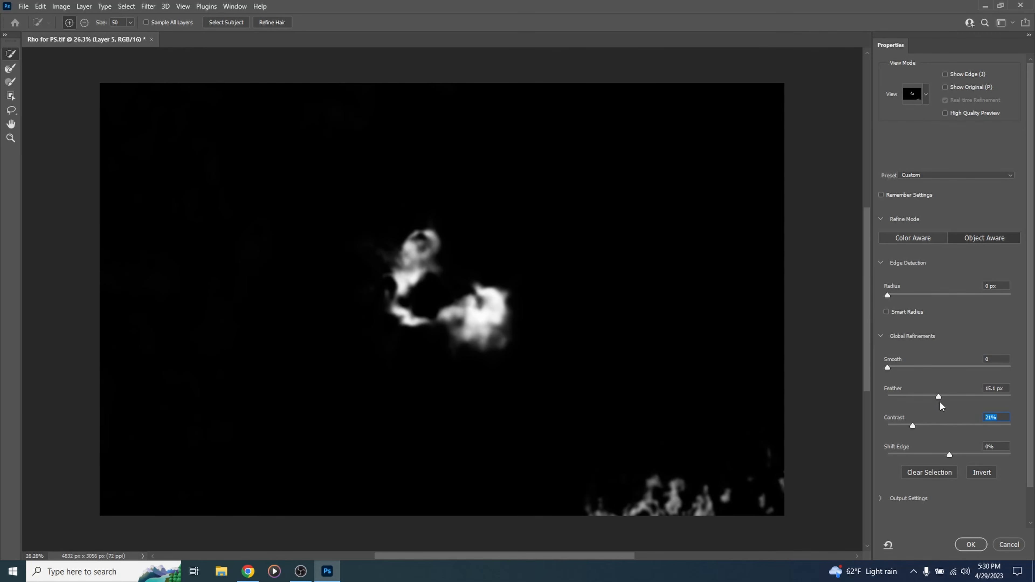
pyautogui.moveTo(940, 401); pyautogui.dragTo(941, 401)
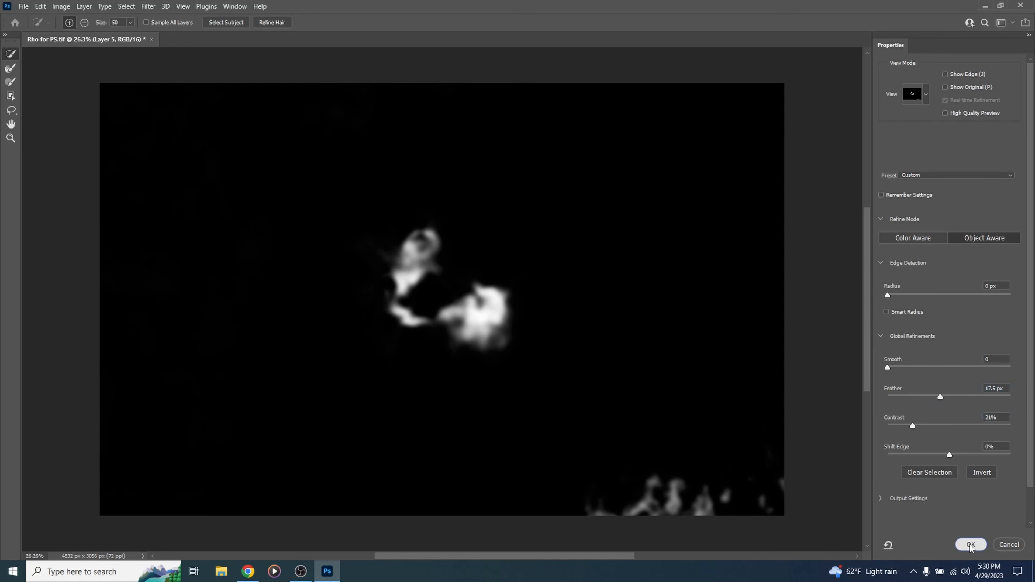
pyautogui.click(971, 544)
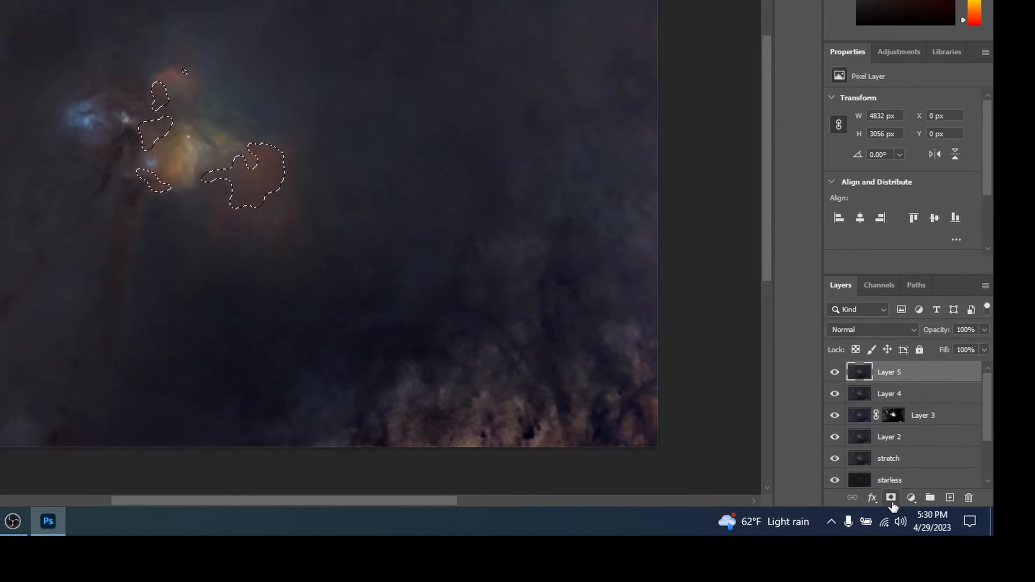
pyautogui.click(891, 499)
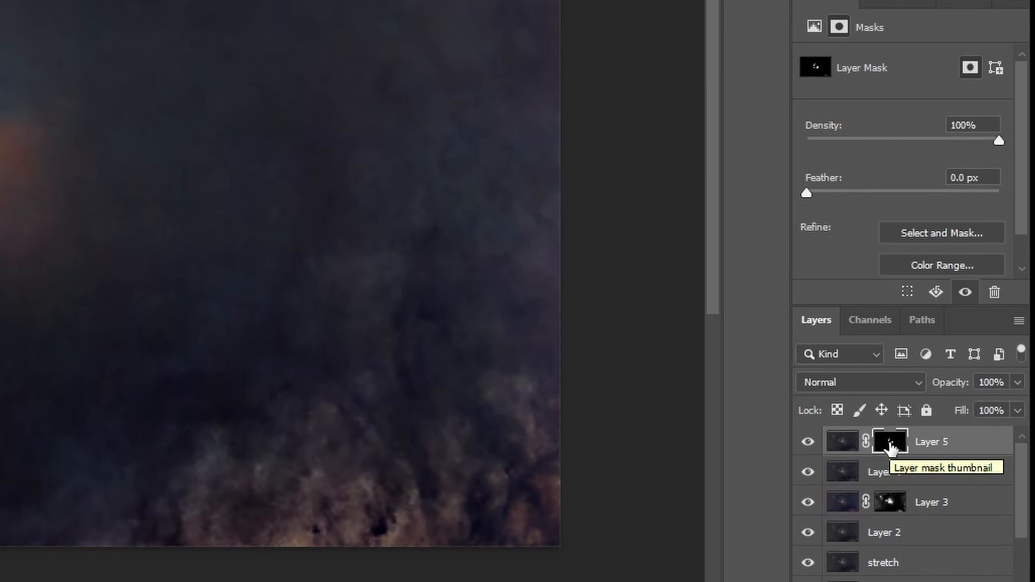
# Display the Layer 5 mask and paint out the white patches in its lower-right corner with a black brush
pyautogui.keyDown('alt'); pyautogui.click(890, 448); pyautogui.keyUp('alt')
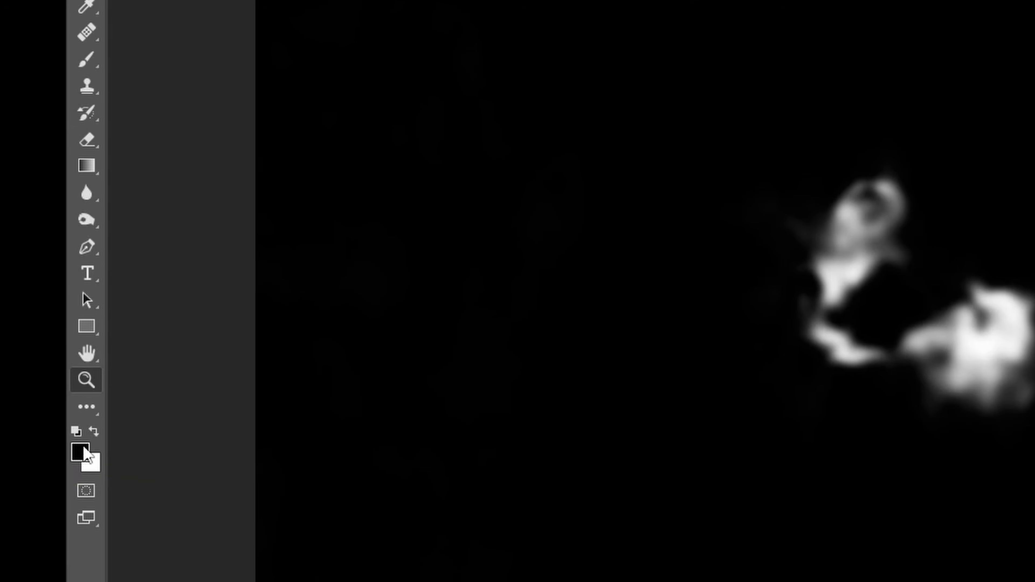
pyautogui.click(87, 57)
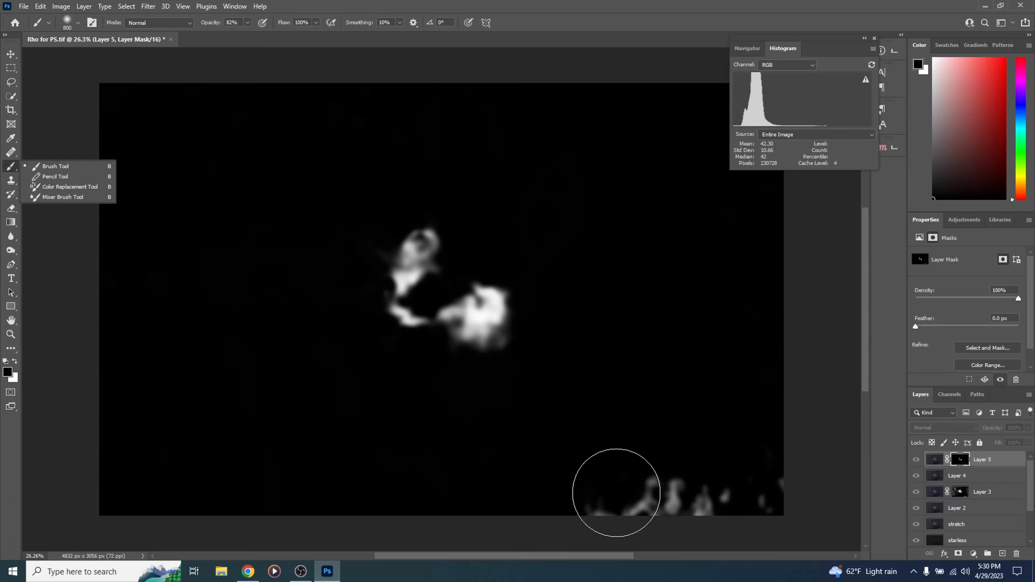
pyautogui.moveTo(616, 492)
pyautogui.mouseDown()
pyautogui.moveTo(710, 490)
pyautogui.moveTo(631, 509)
pyautogui.moveTo(768, 480)
pyautogui.moveTo(762, 490)
pyautogui.moveTo(647, 492)
pyautogui.moveTo(727, 479)
pyautogui.mouseUp()
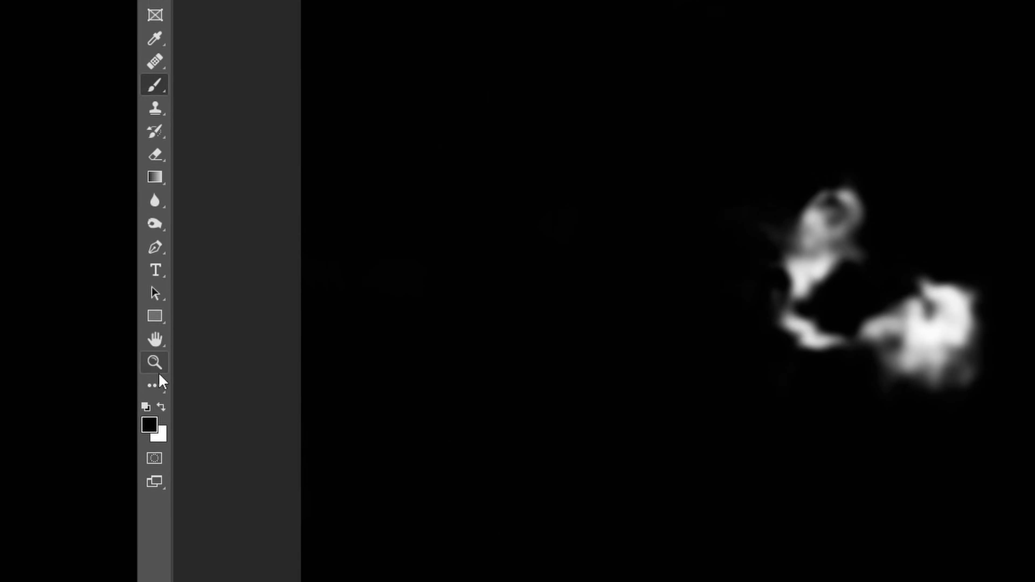
pyautogui.click(204, 374)
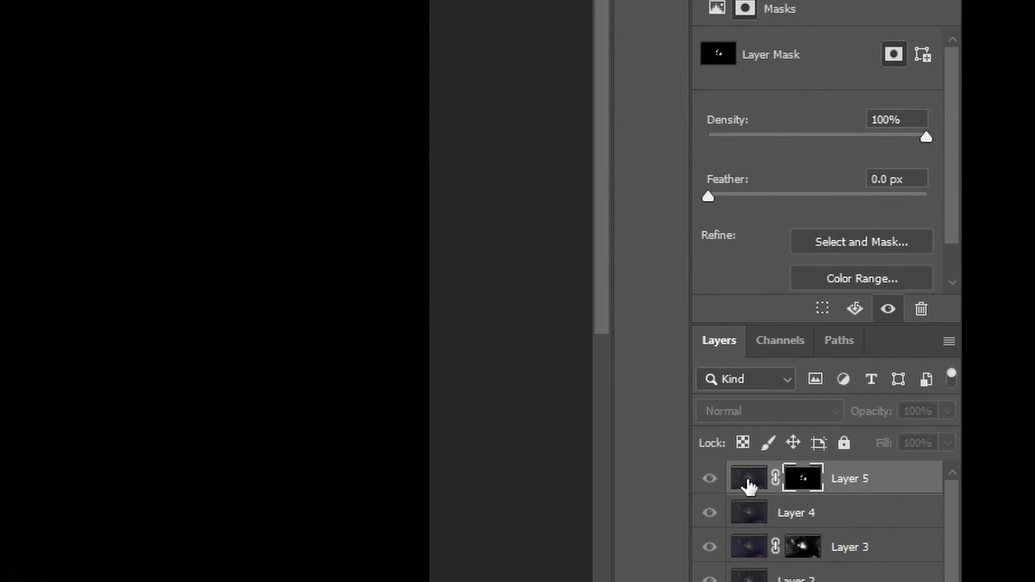
# Intensify the reds in Layer 5's image with a Selective Color adjustment, lowering Cyan and slightly raising Magenta
pyautogui.click(903, 464)
pyautogui.click(749, 485)
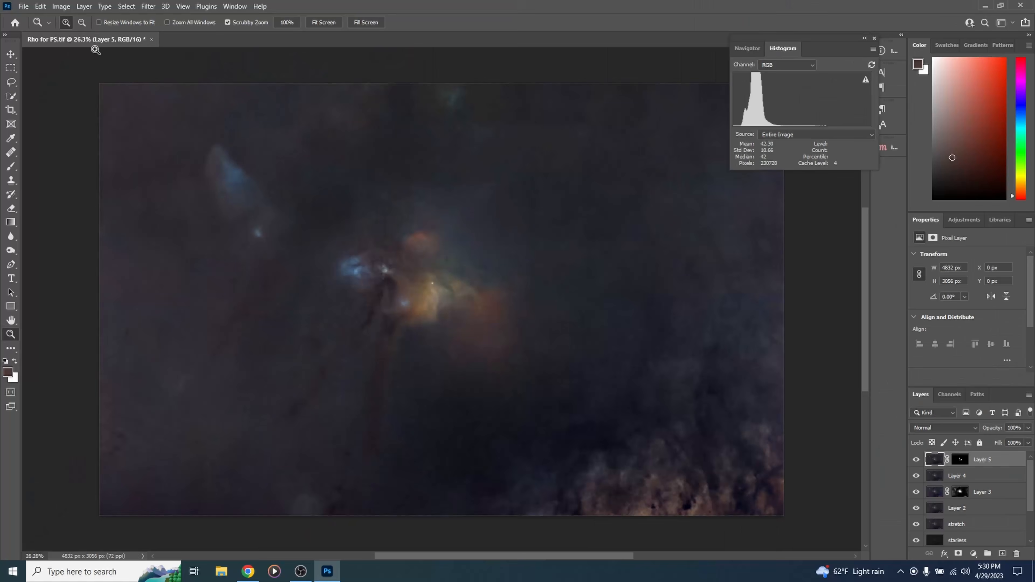
pyautogui.click(57, 7)
pyautogui.moveTo(80, 33)
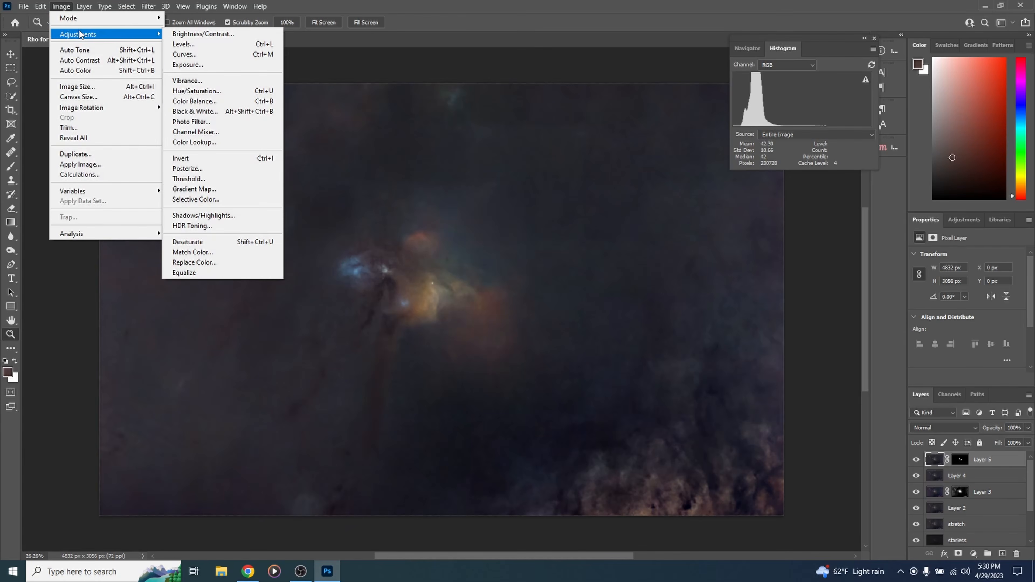
pyautogui.click(233, 199)
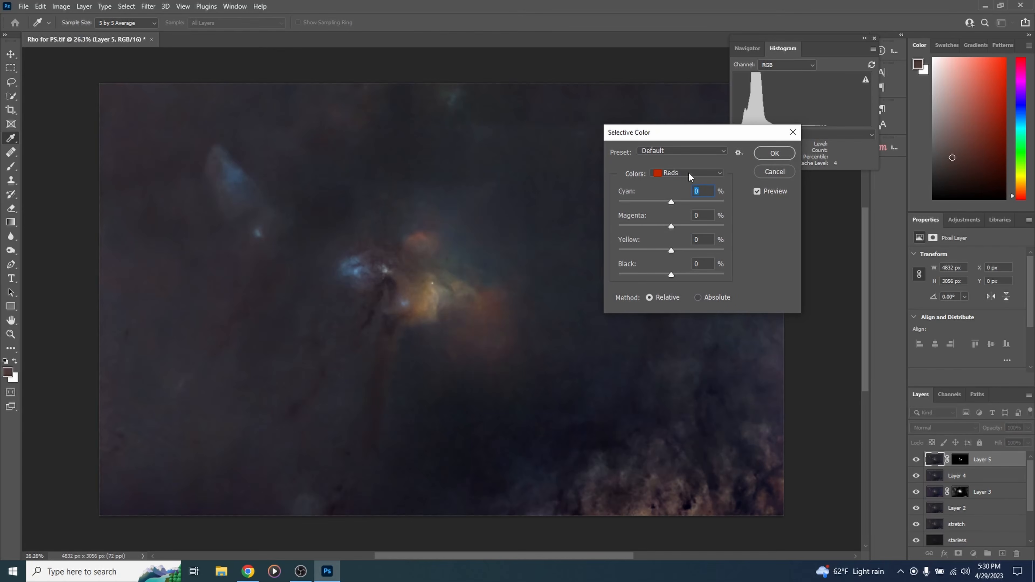
pyautogui.moveTo(671, 202); pyautogui.dragTo(646, 225)
pyautogui.moveTo(684, 220); pyautogui.dragTo(684, 220)
pyautogui.click(766, 152)
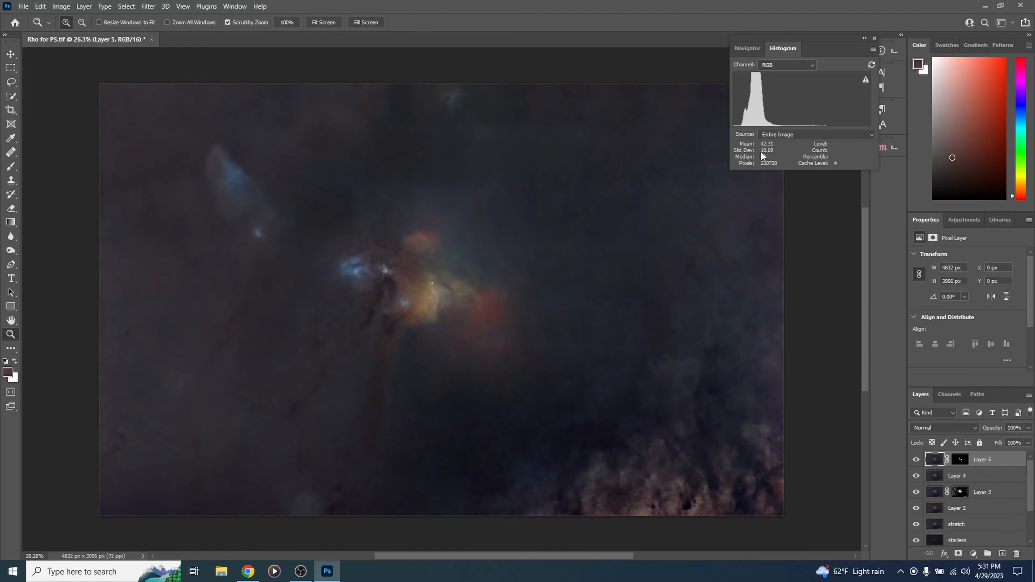
# Merge Layer 4 and Layer 5 into one layer, and stamp all visible layers into a new layer on top
pyautogui.click(937, 478)
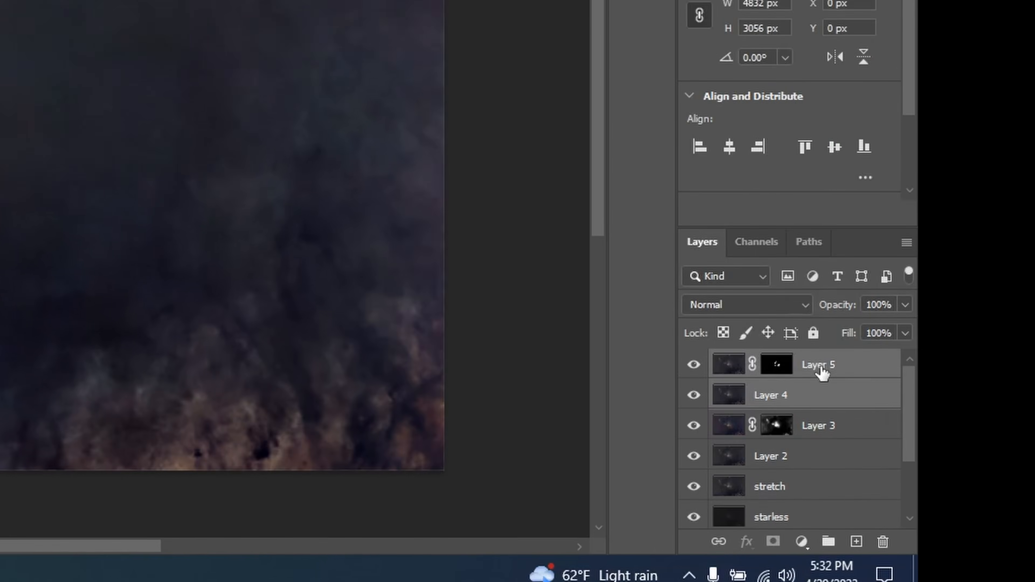
pyautogui.rightClick(980, 458)
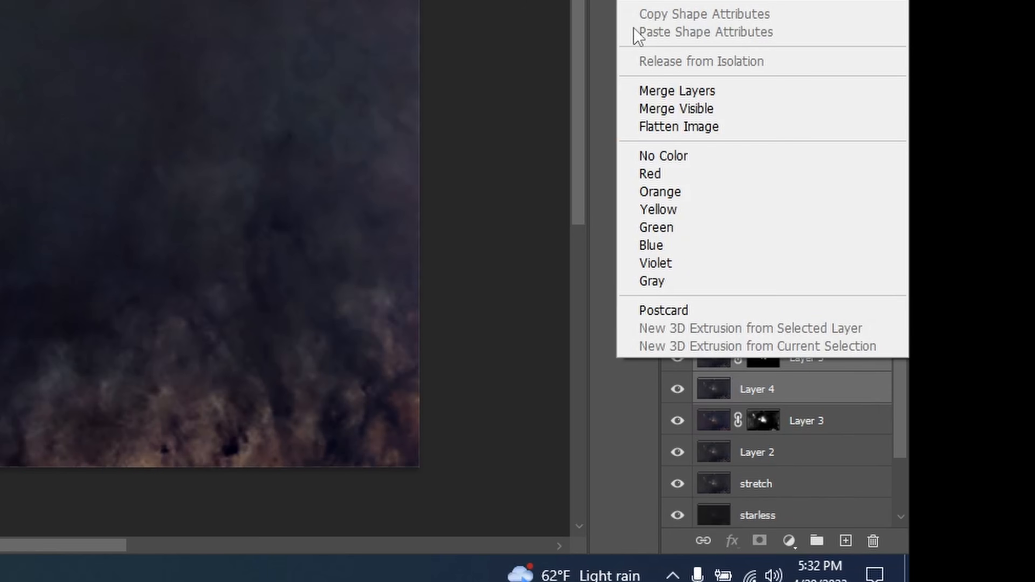
pyautogui.click(676, 93)
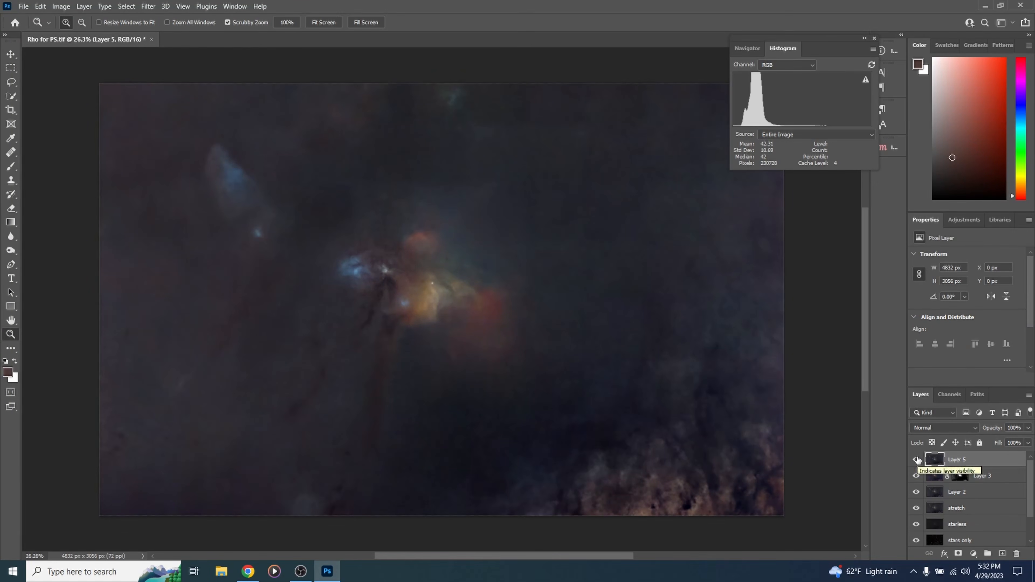
pyautogui.hotkey('ctrl', 'alt', 'shift', 'e')
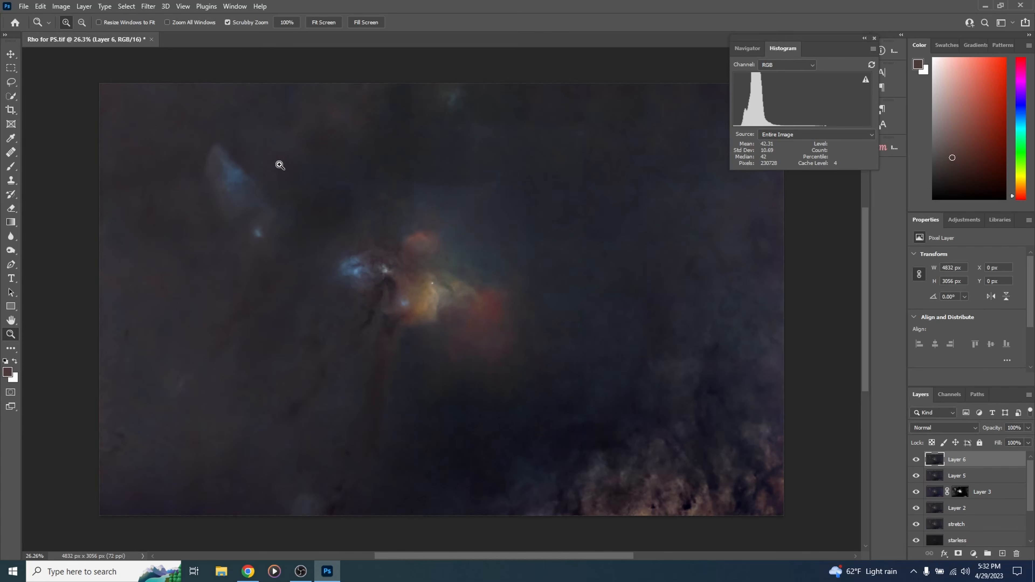
# Select the blue nebula regions with Color Range, sampling the upper-left blue patch at Fuzziness 36
pyautogui.click(125, 6)
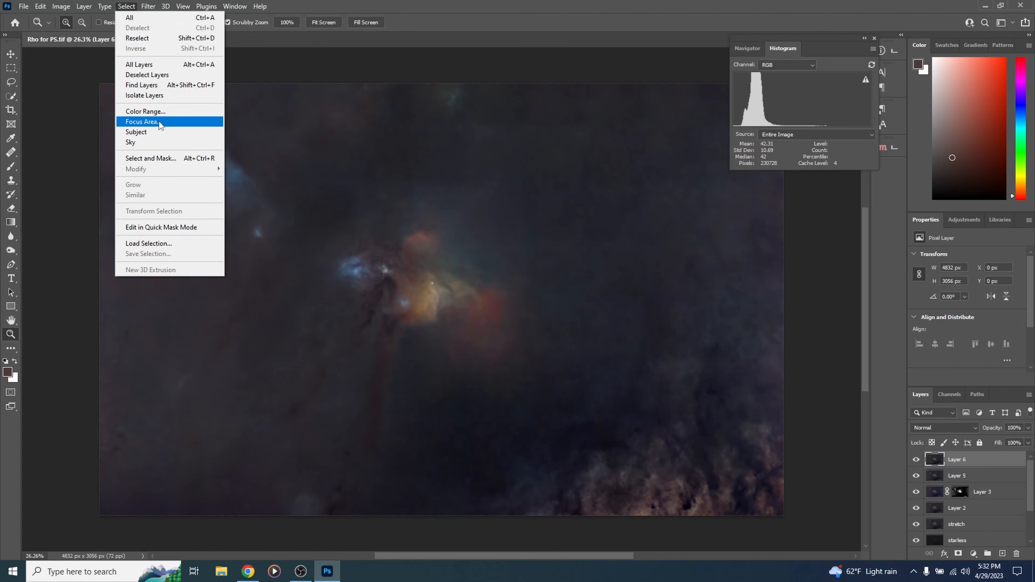
pyautogui.click(162, 111)
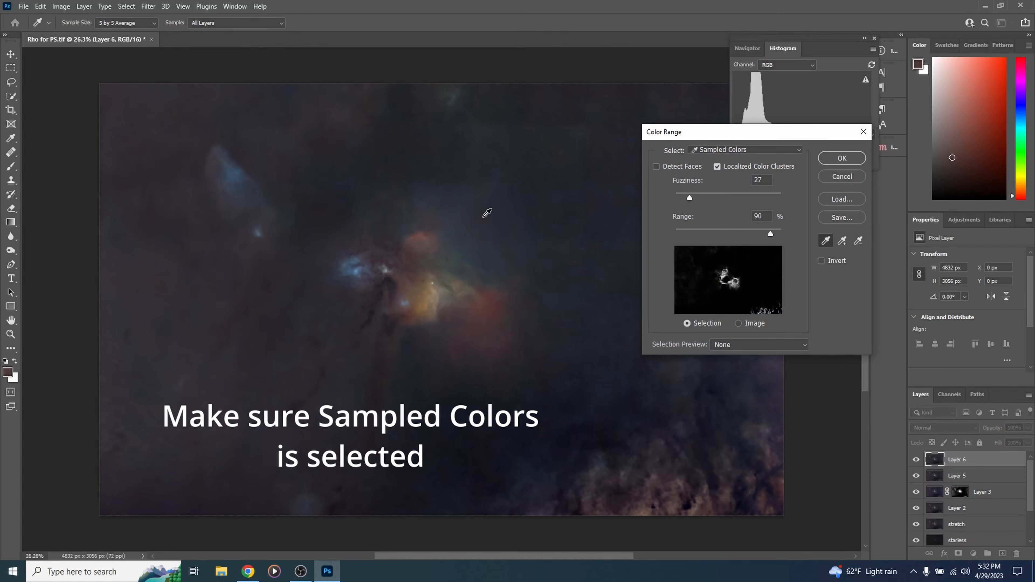
pyautogui.click(228, 157)
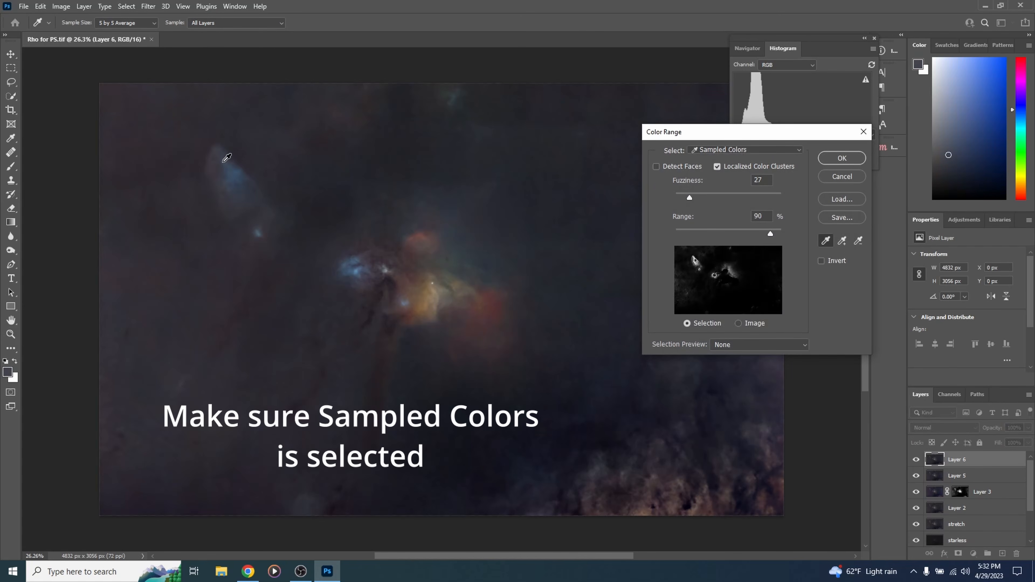
pyautogui.moveTo(689, 196); pyautogui.dragTo(696, 195)
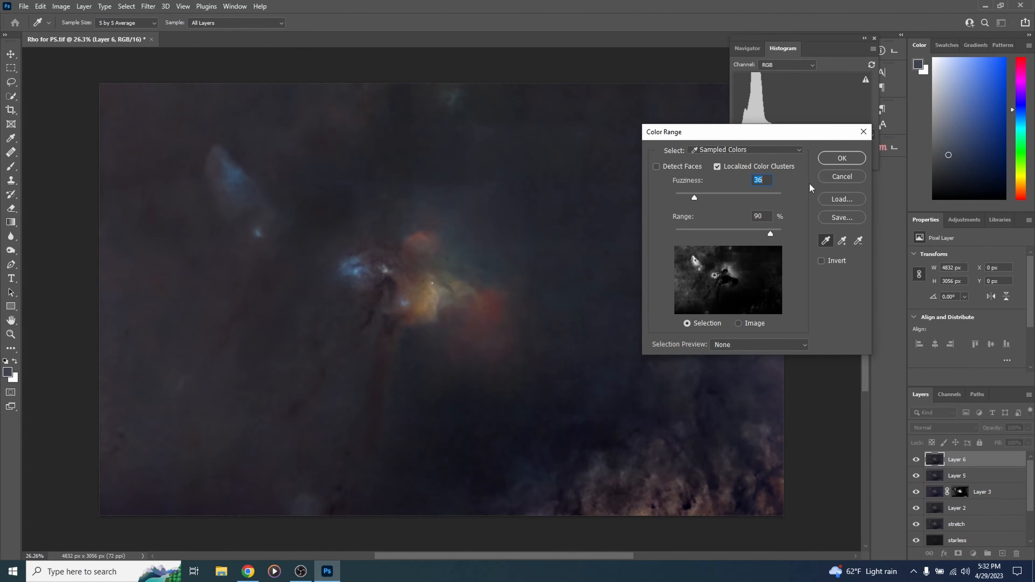
pyautogui.click(837, 159)
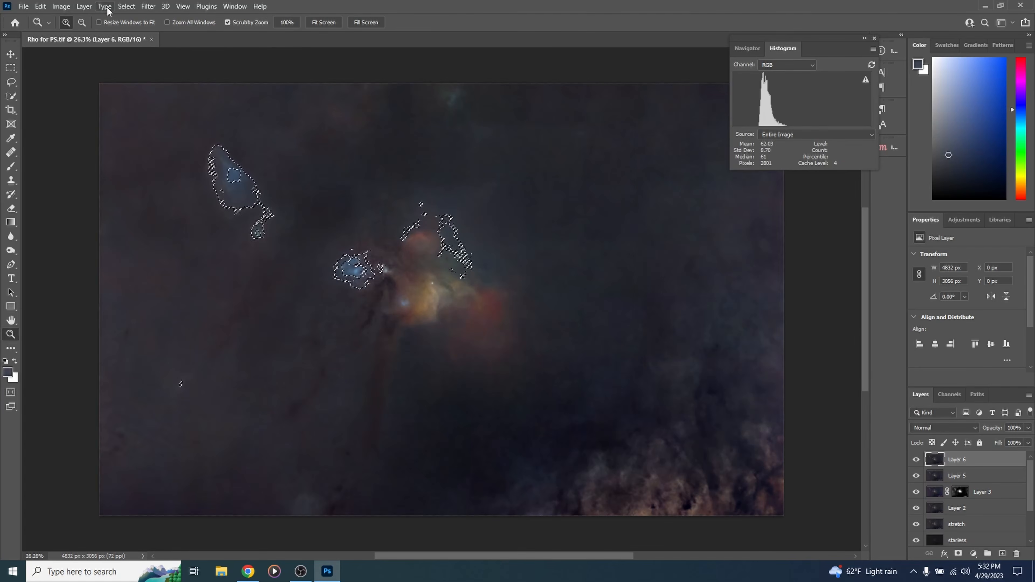
# Refine the blue selection with Select and Mask at Contrast 35% and Feather about 29 px, and apply it as a mask on Layer 6
pyautogui.click(125, 6)
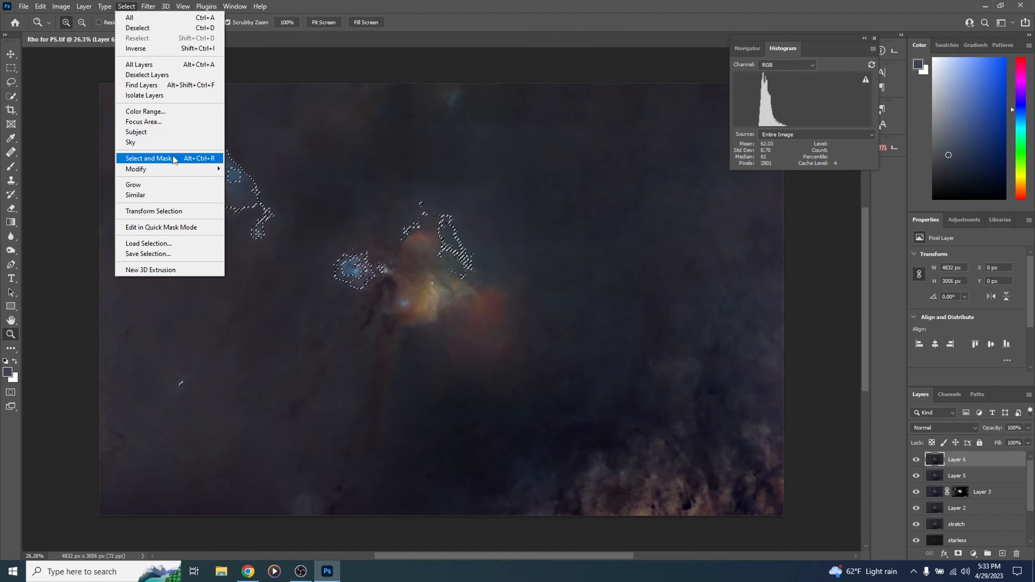
pyautogui.click(185, 158)
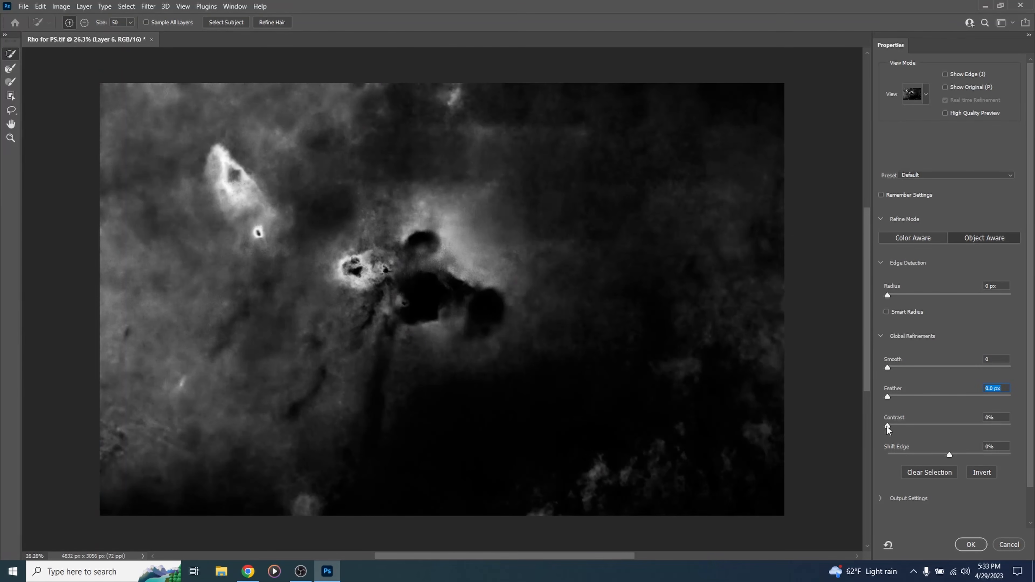
pyautogui.moveTo(886, 426); pyautogui.dragTo(917, 422)
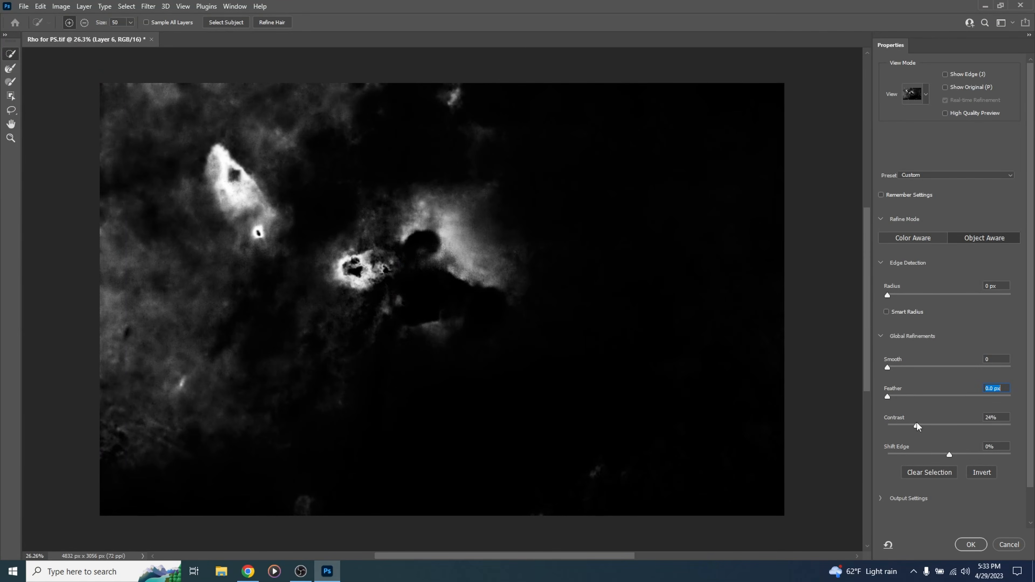
pyautogui.moveTo(919, 422); pyautogui.dragTo(930, 421)
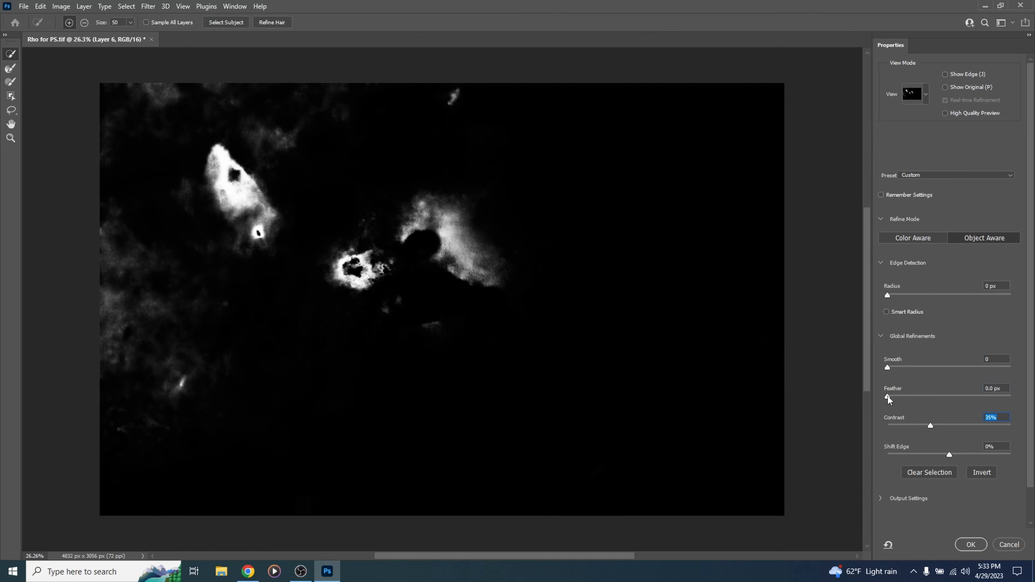
pyautogui.moveTo(917, 397); pyautogui.dragTo(947, 398)
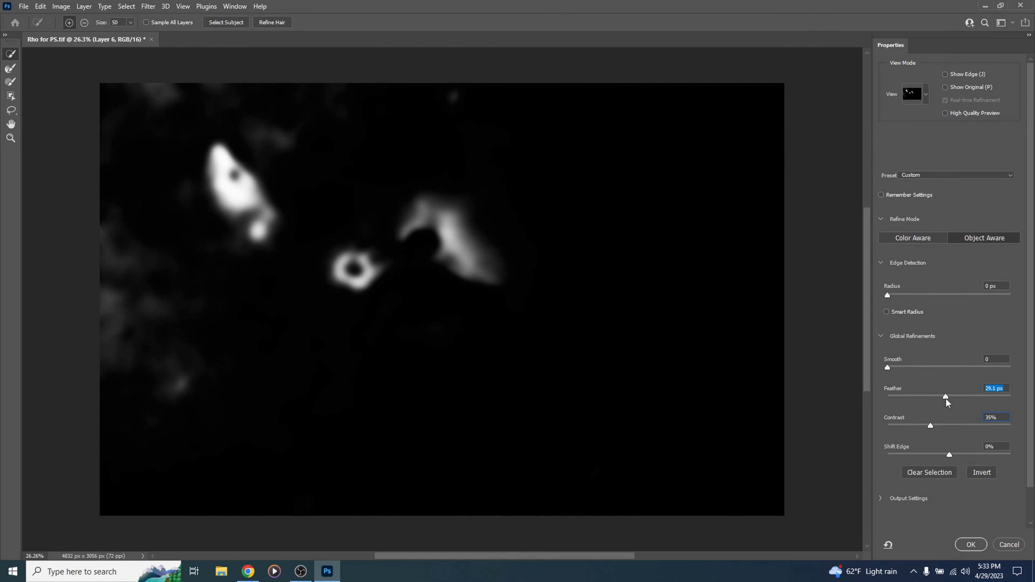
pyautogui.click(964, 544)
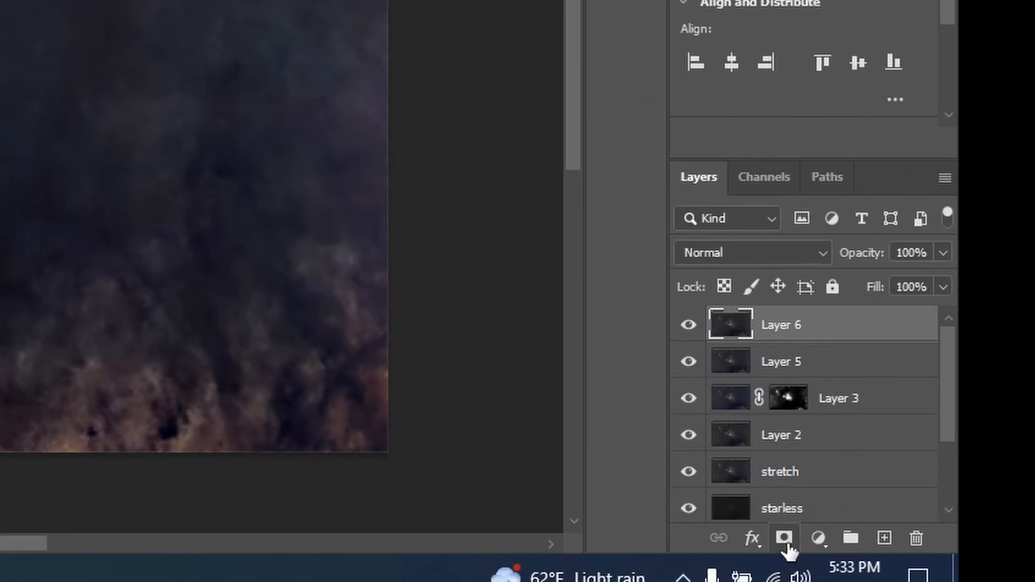
pyautogui.click(871, 545)
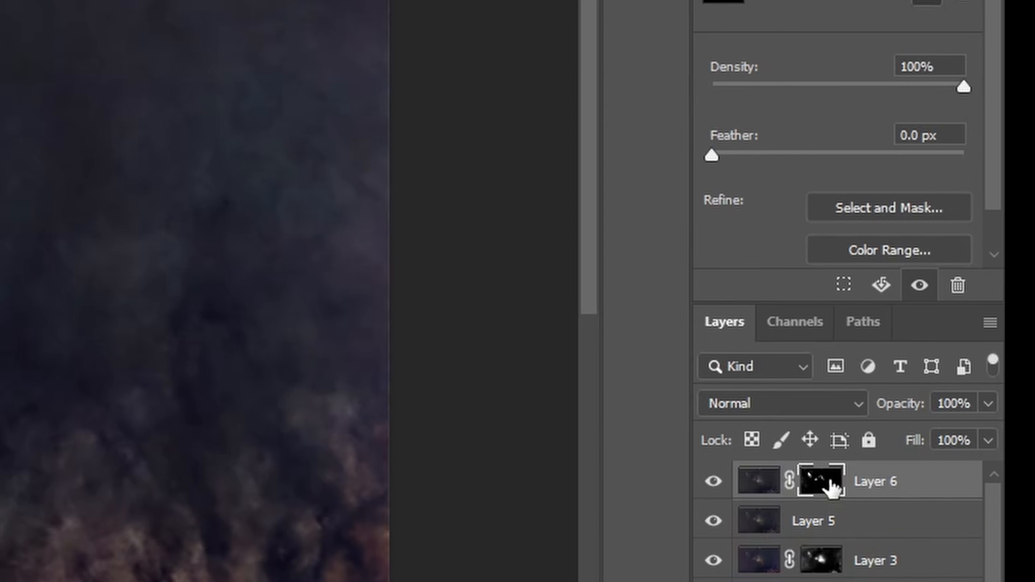
# Display the Layer 6 mask and paint black over everything except the upper-left blue nebula patch
pyautogui.keyDown('alt'); pyautogui.click(829, 482); pyautogui.keyUp('alt')
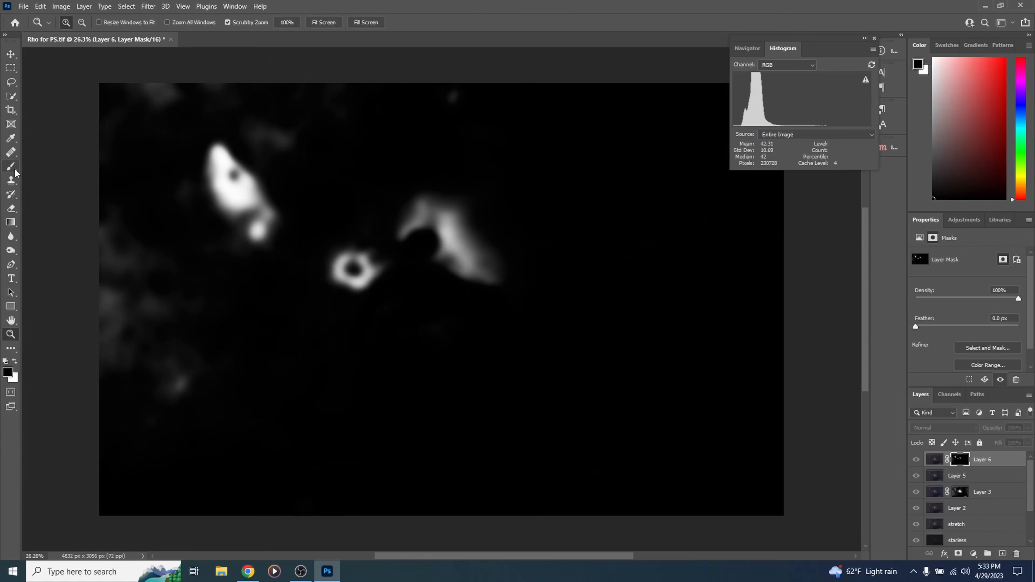
pyautogui.click(11, 167)
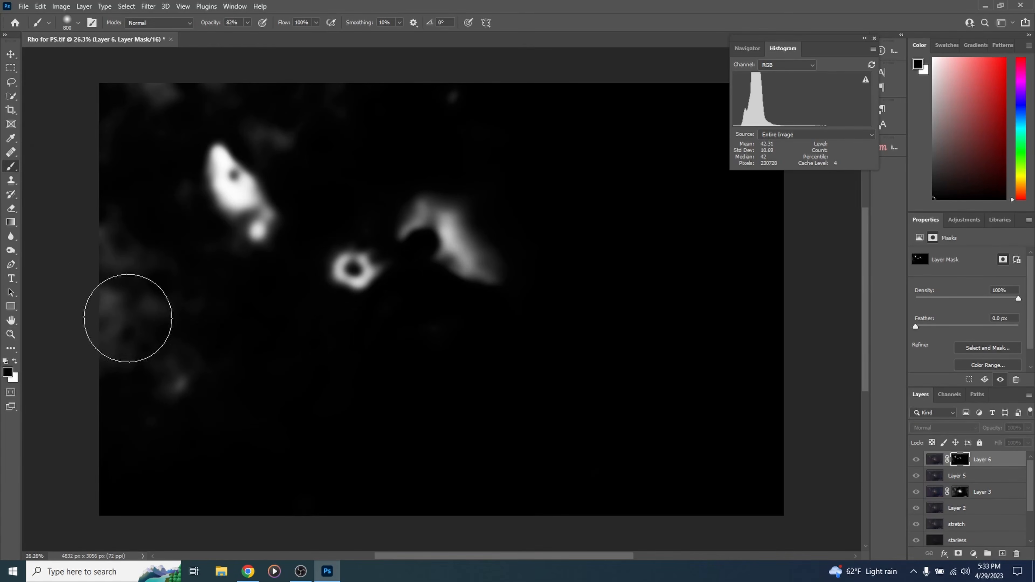
pyautogui.moveTo(501, 289)
pyautogui.mouseDown()
pyautogui.moveTo(430, 240)
pyautogui.moveTo(473, 250)
pyautogui.moveTo(404, 229)
pyautogui.moveTo(360, 286)
pyautogui.moveTo(367, 280)
pyautogui.mouseUp()
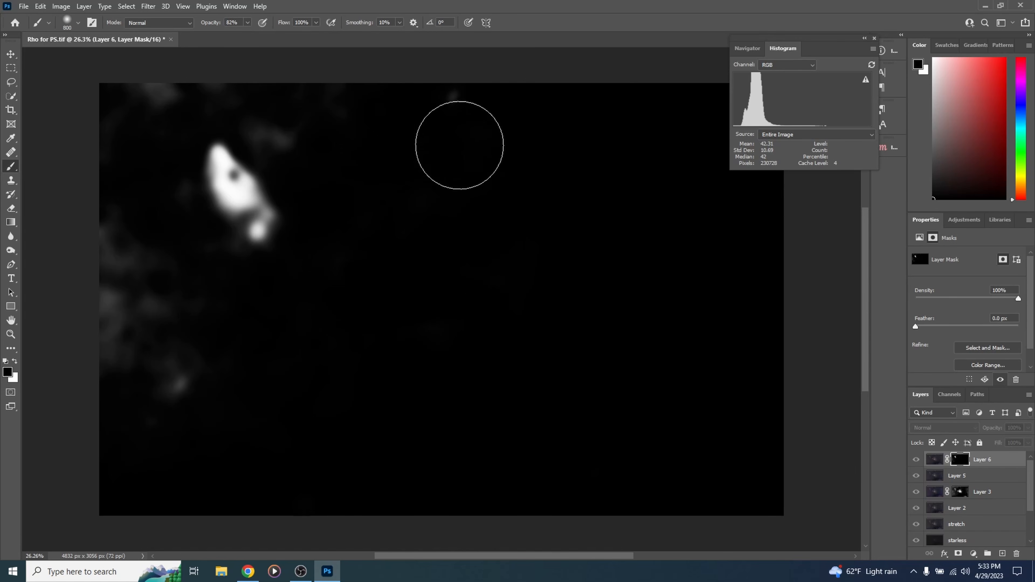
pyautogui.moveTo(362, 329)
pyautogui.mouseDown()
pyautogui.moveTo(143, 331)
pyautogui.moveTo(104, 277)
pyautogui.moveTo(155, 393)
pyautogui.moveTo(169, 103)
pyautogui.moveTo(342, 120)
pyautogui.moveTo(478, 328)
pyautogui.moveTo(393, 289)
pyautogui.moveTo(192, 342)
pyautogui.mouseUp()
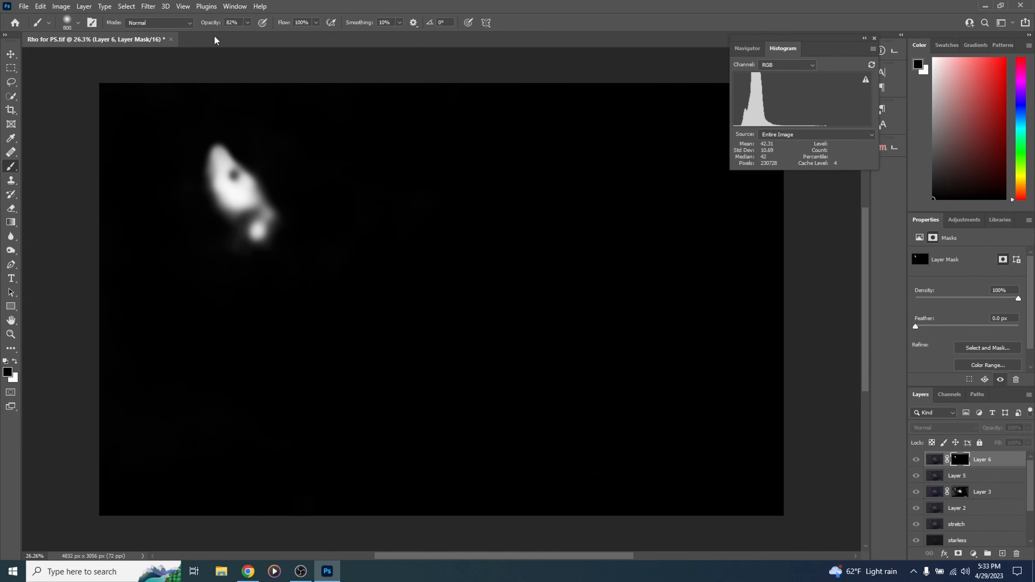
# Soften the Layer 6 mask with a Gaussian Blur of 23.5 pixels radius
pyautogui.click(149, 12)
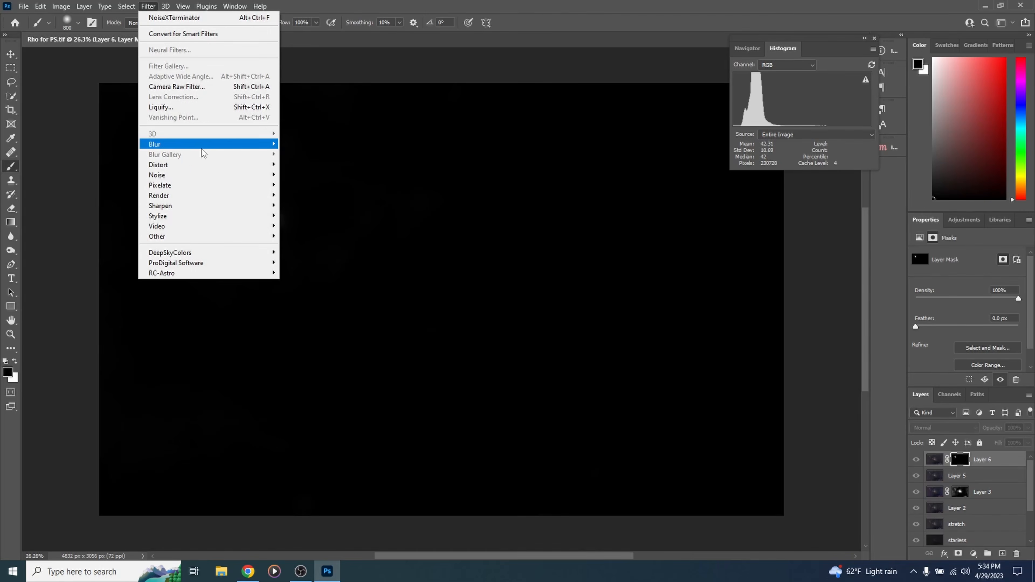
pyautogui.moveTo(202, 146)
pyautogui.click(322, 189)
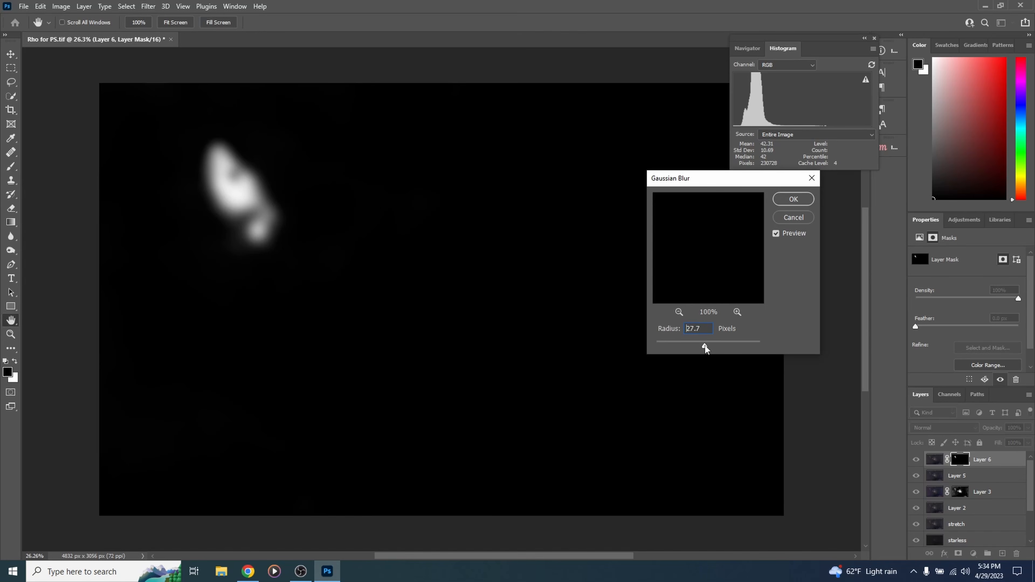
pyautogui.moveTo(704, 345); pyautogui.dragTo(703, 345)
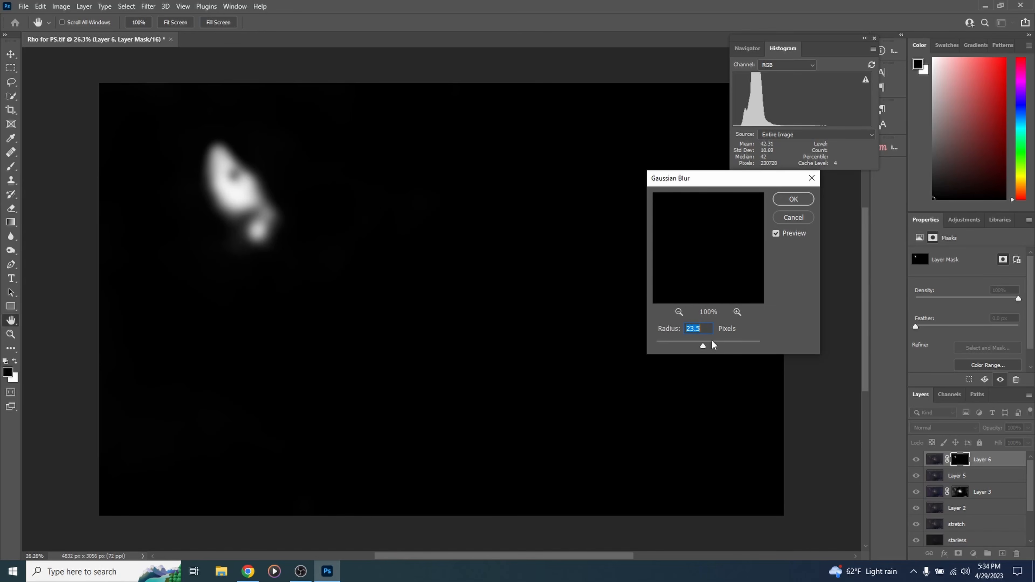
pyautogui.click(785, 199)
pyautogui.press('b')
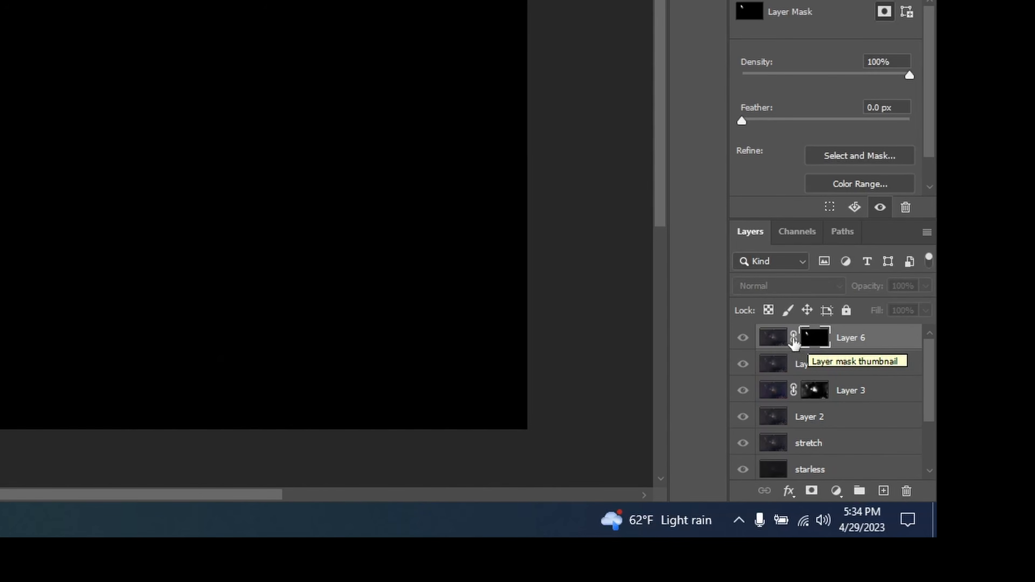
# Brighten the blue patch on the Layer 6 image slightly with Curves, lifting the RGB curve at input 61 to output 74
pyautogui.click(774, 342)
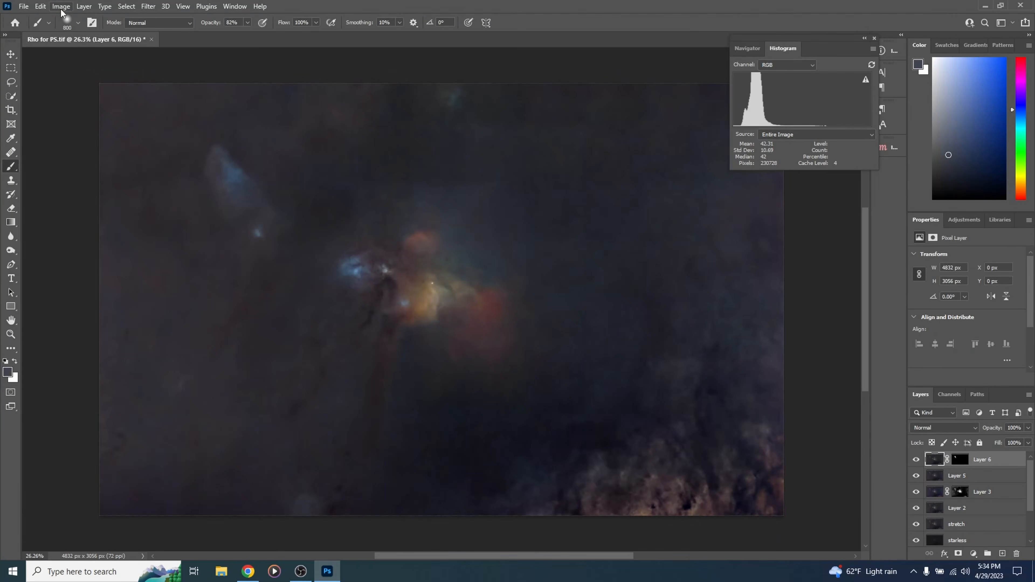
pyautogui.click(61, 6)
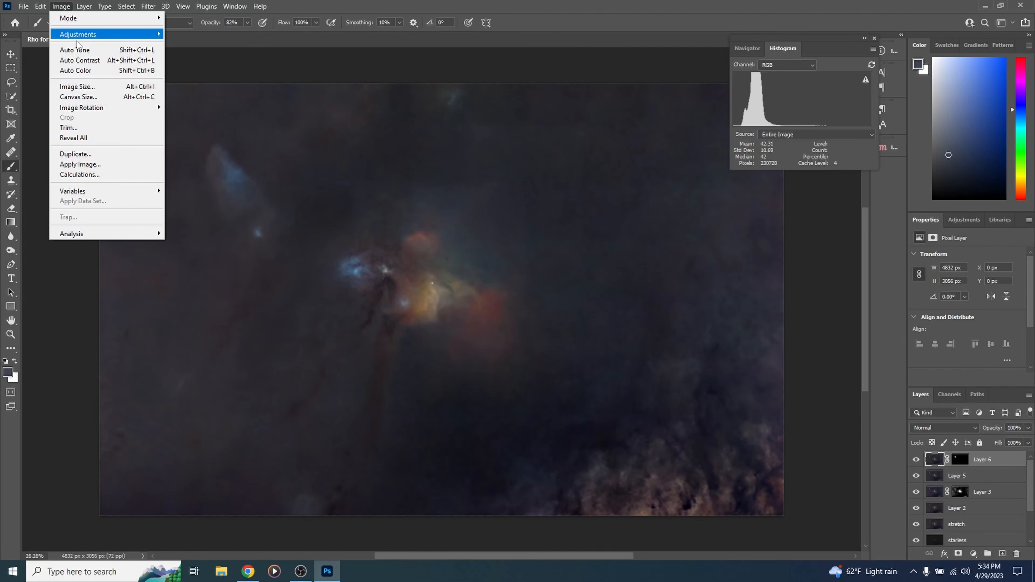
pyautogui.moveTo(79, 36)
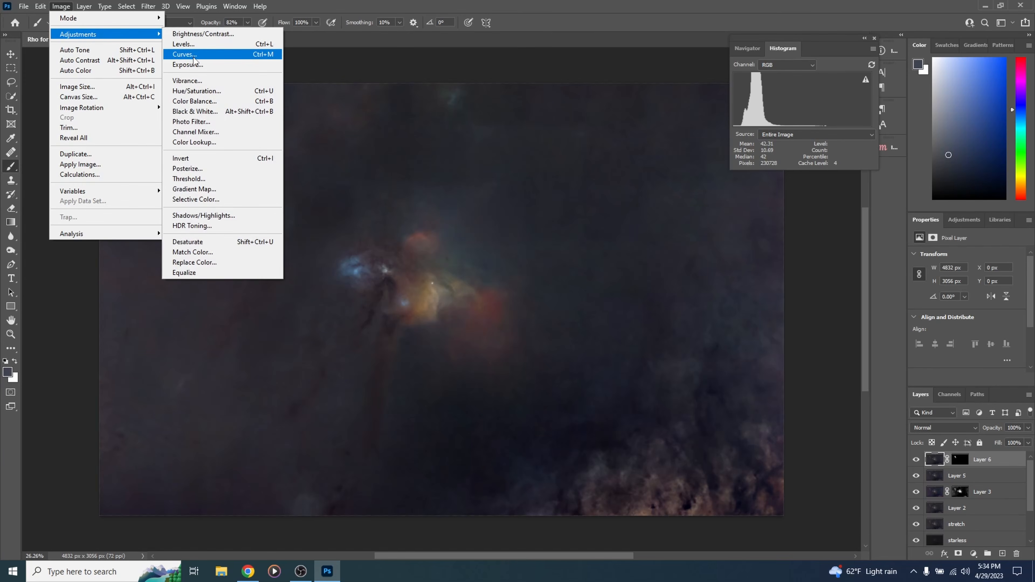
pyautogui.click(194, 58)
pyautogui.moveTo(680, 335); pyautogui.dragTo(677, 328)
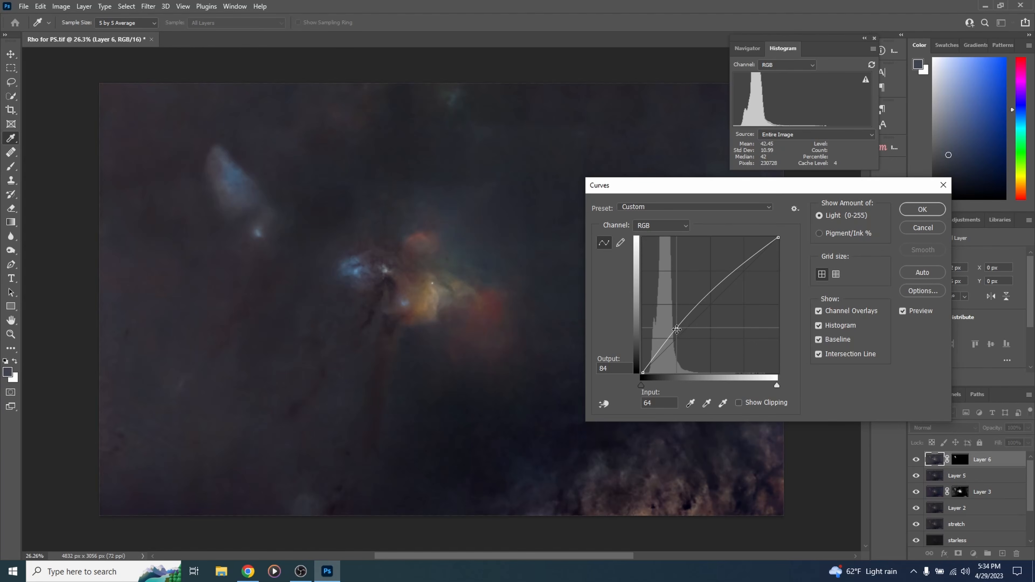
pyautogui.moveTo(677, 328); pyautogui.dragTo(671, 308)
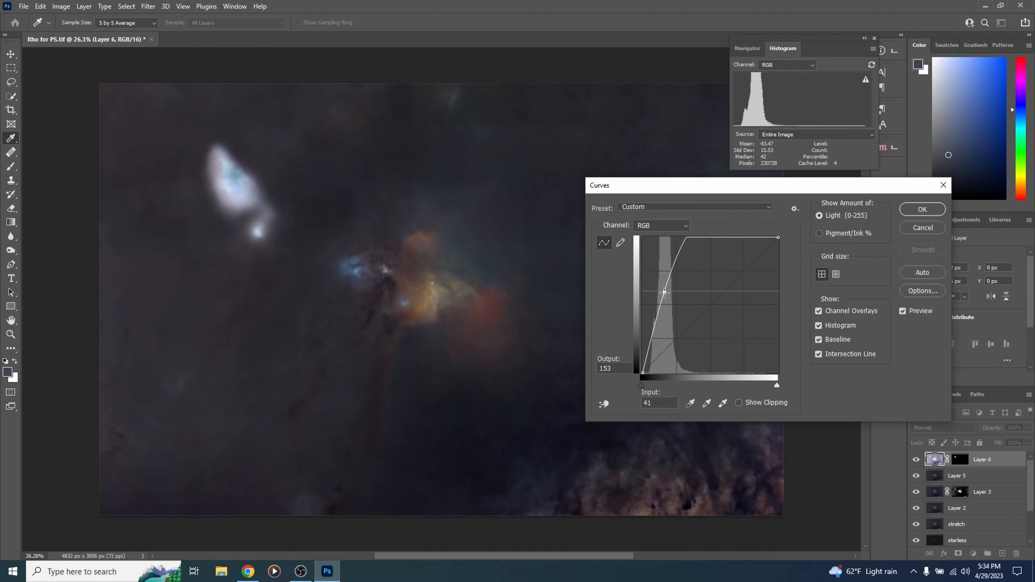
pyautogui.moveTo(664, 292); pyautogui.dragTo(675, 334)
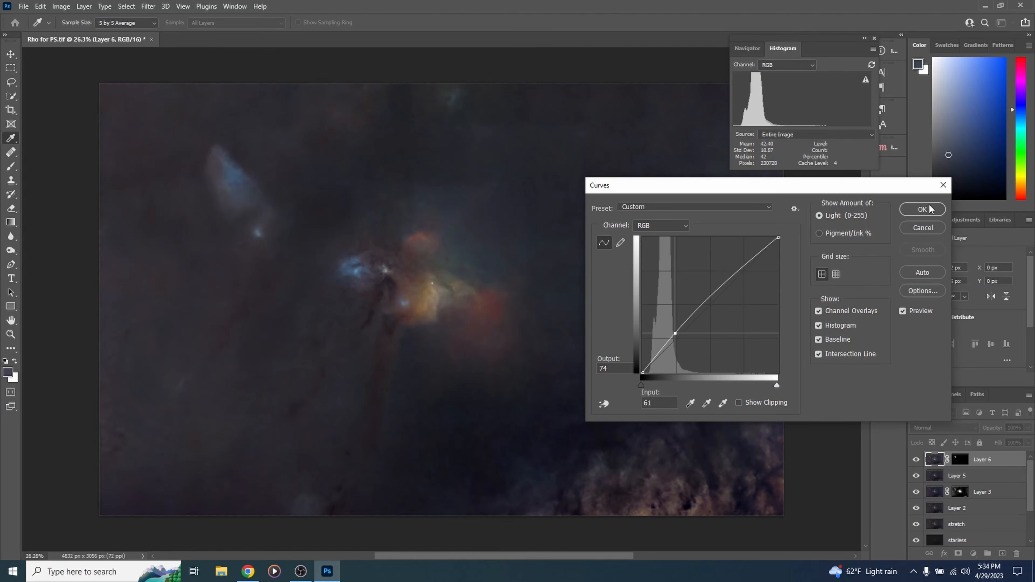
pyautogui.click(922, 209)
pyautogui.press('b')
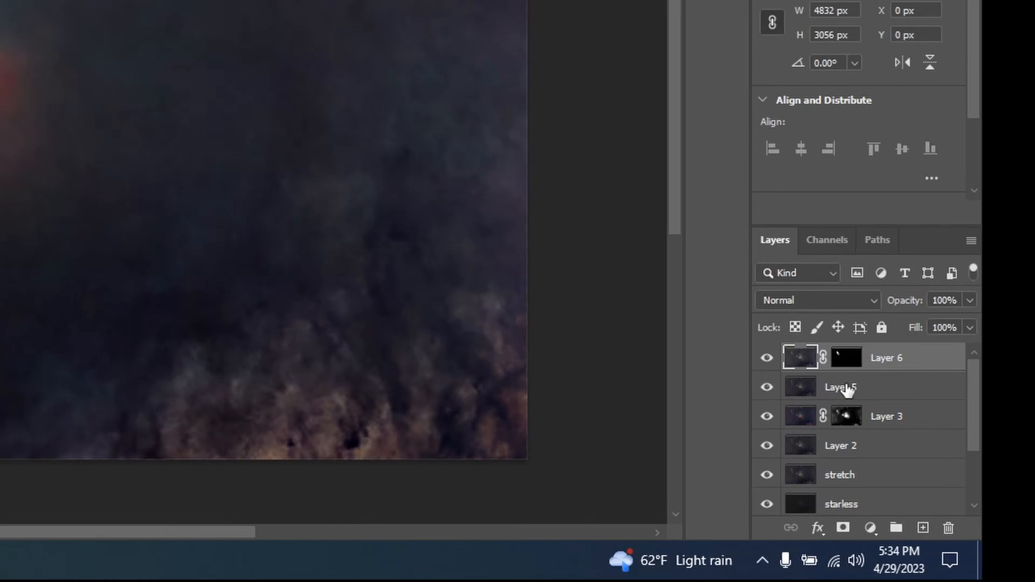
# Merge Layer 5 and Layer 6 into one layer, and stamp all visible layers into a new layer on top
pyautogui.click(962, 475)
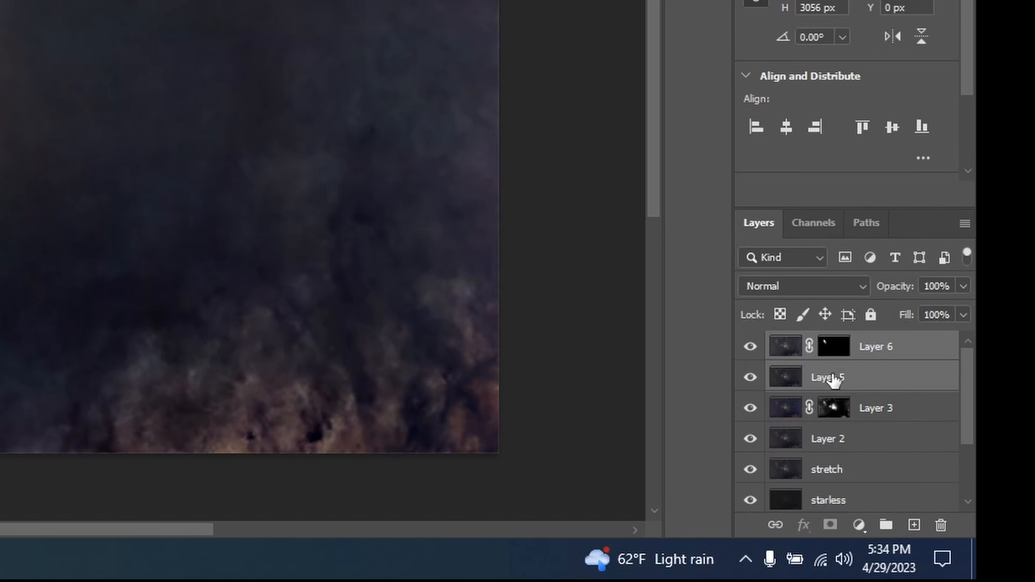
pyautogui.rightClick(882, 345)
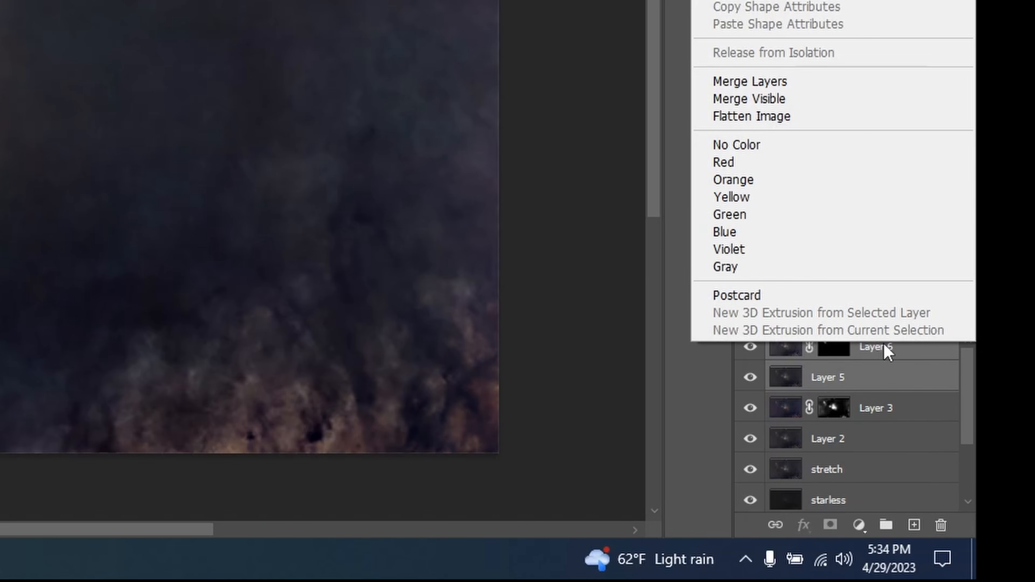
pyautogui.click(778, 83)
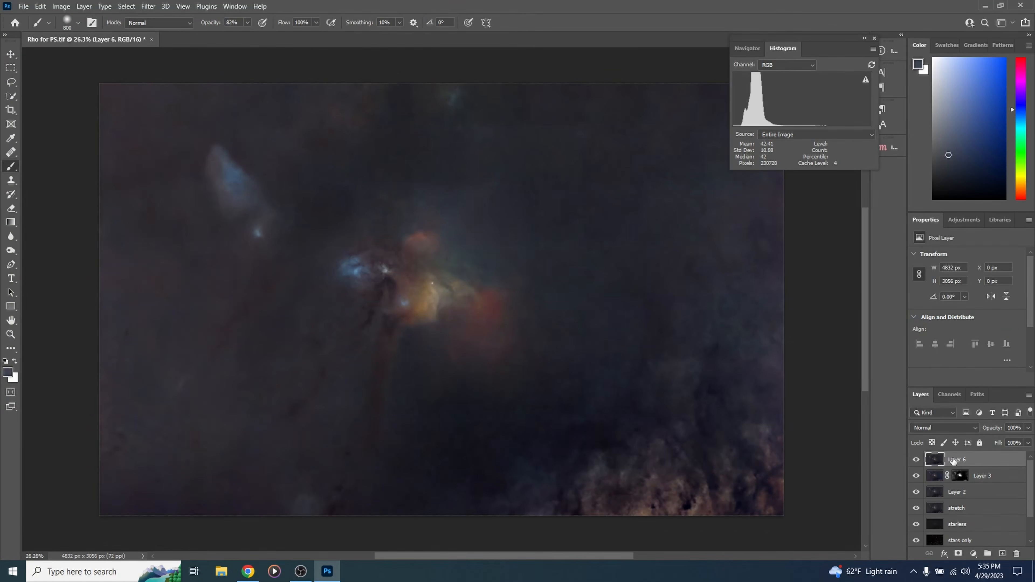
pyautogui.hotkey('ctrl', 'shift', 'alt', 'e')
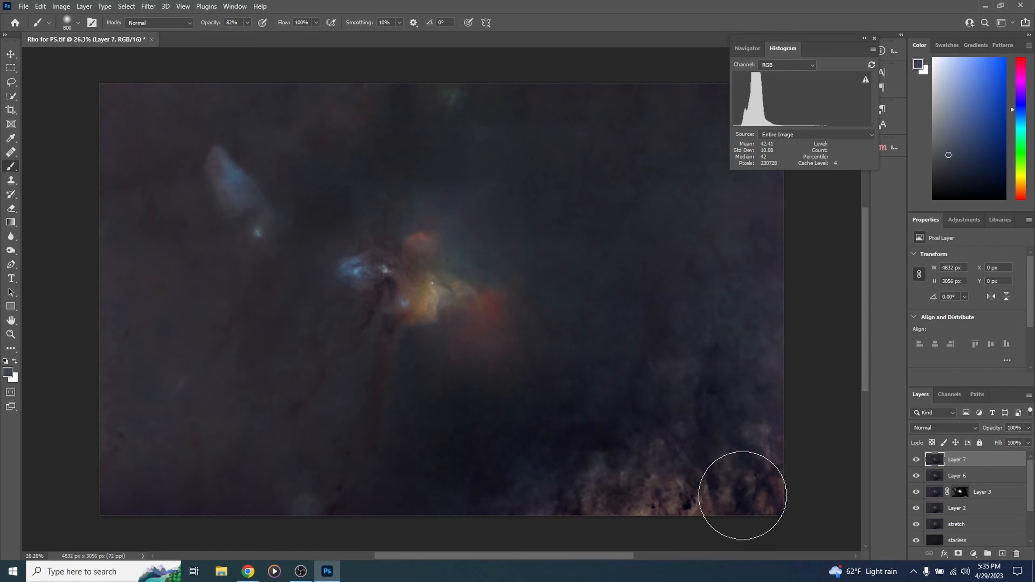
# Select the reddish-brown dust with Color Range, sampling two spots in the image's lower-right corner at Fuzziness 26
pyautogui.click(127, 7)
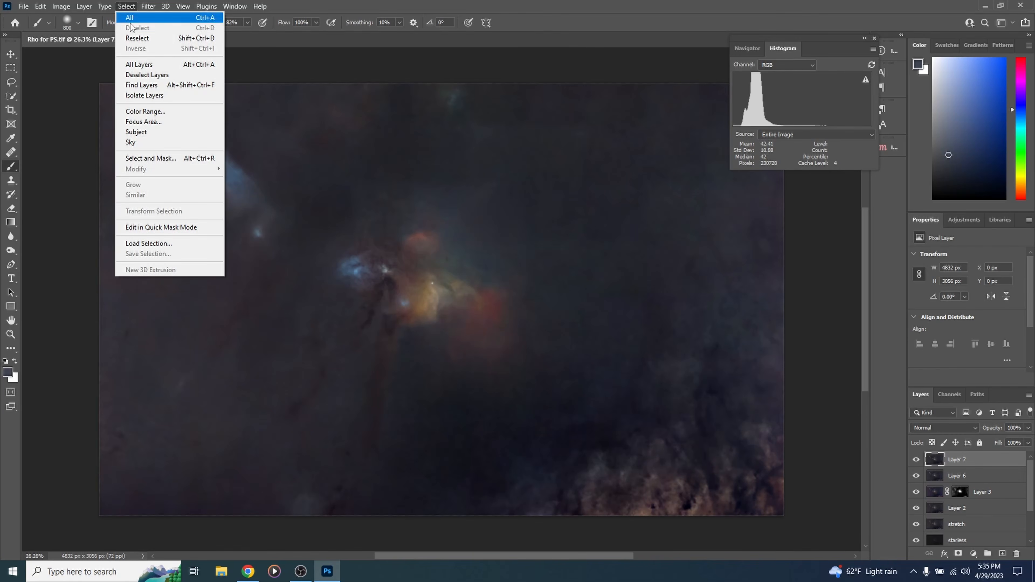
pyautogui.click(156, 114)
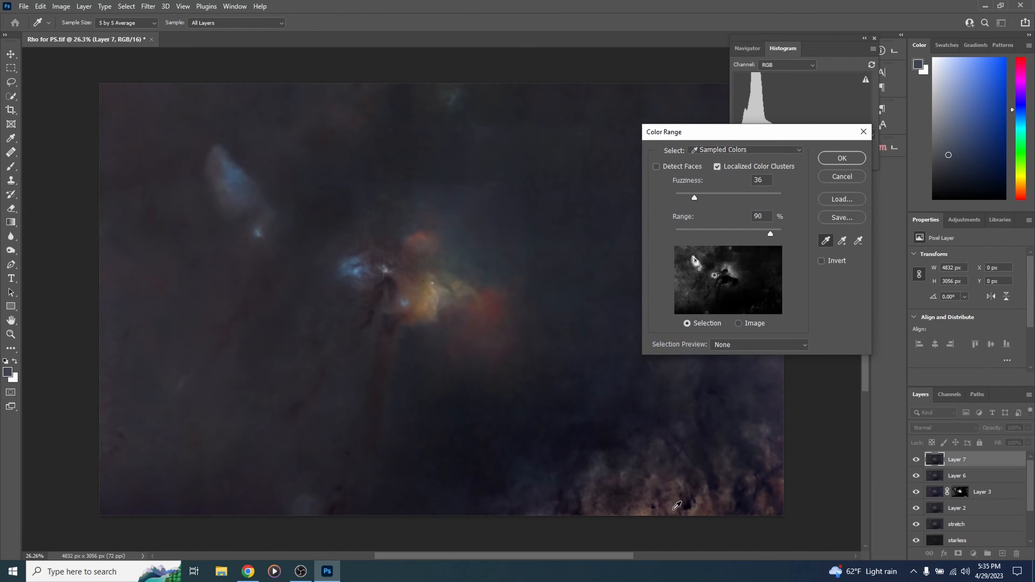
pyautogui.click(675, 501)
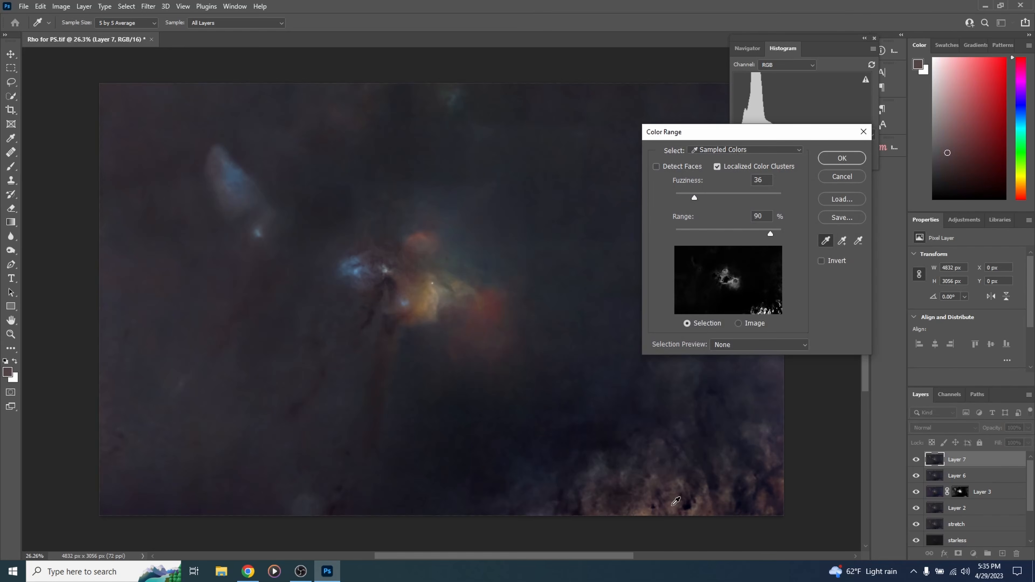
pyautogui.click(843, 242)
pyautogui.click(674, 473)
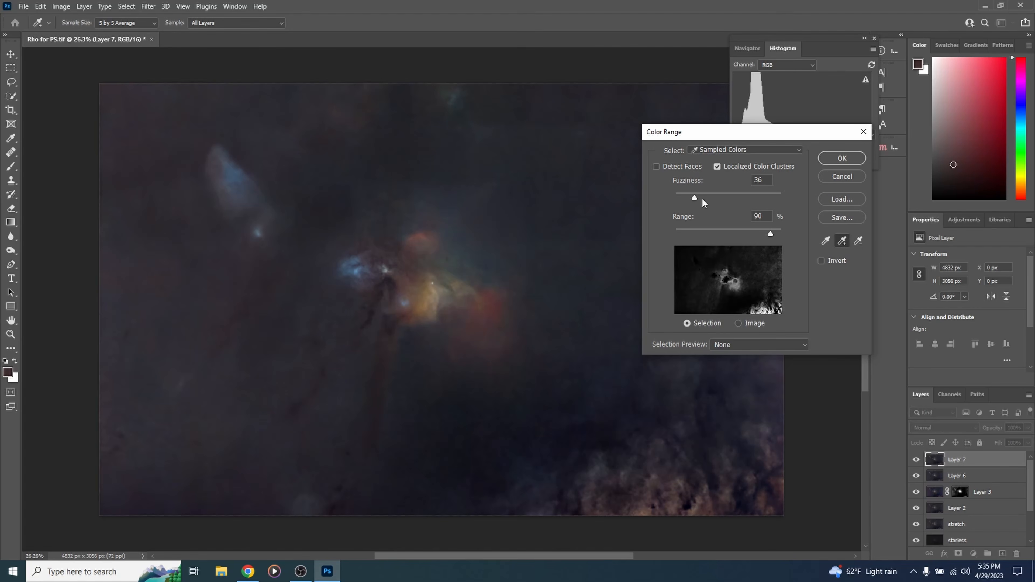
pyautogui.moveTo(695, 198); pyautogui.dragTo(690, 197)
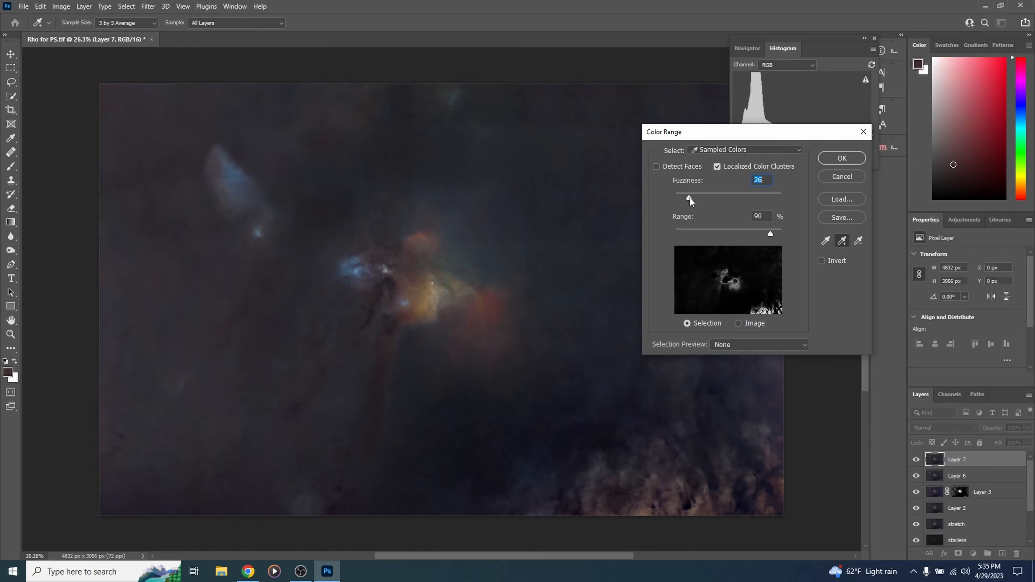
pyautogui.click(841, 159)
pyautogui.press('b')
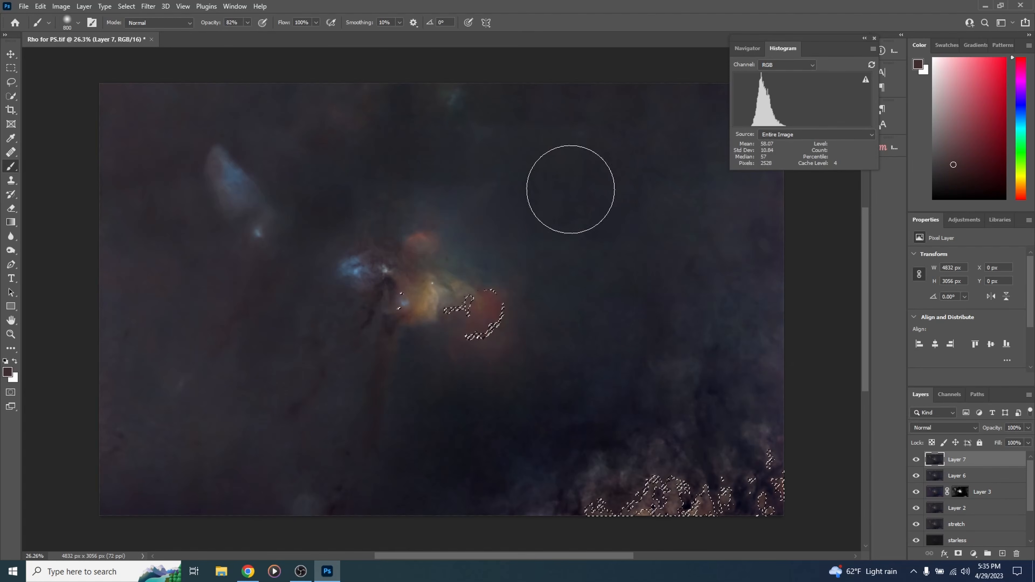
# Refine the dust selection with Select and Mask at Contrast 11% and Feather about 25.6 px, and apply it as a mask on Layer 7
pyautogui.click(128, 7)
pyautogui.click(181, 159)
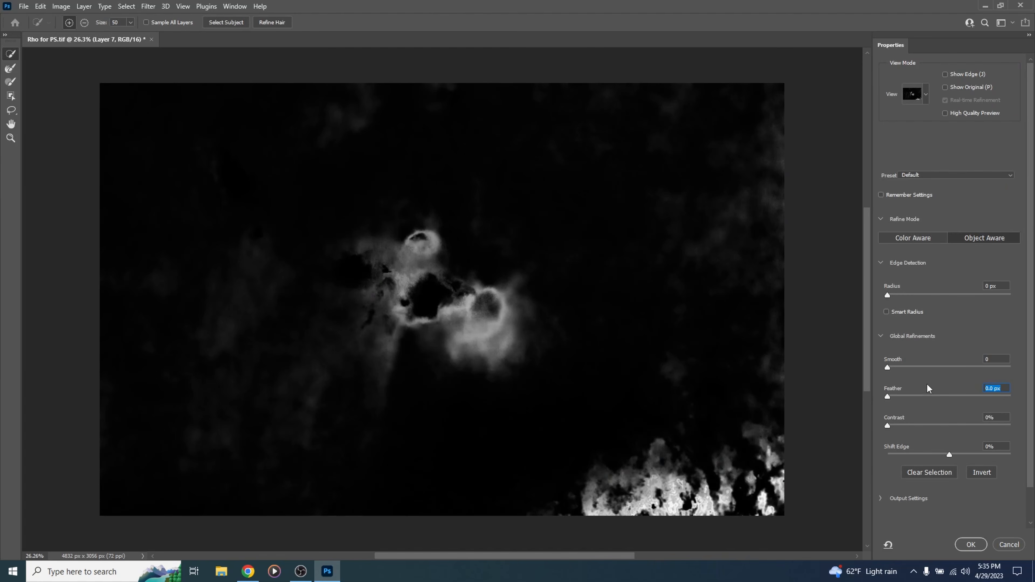
pyautogui.moveTo(889, 426); pyautogui.dragTo(944, 396)
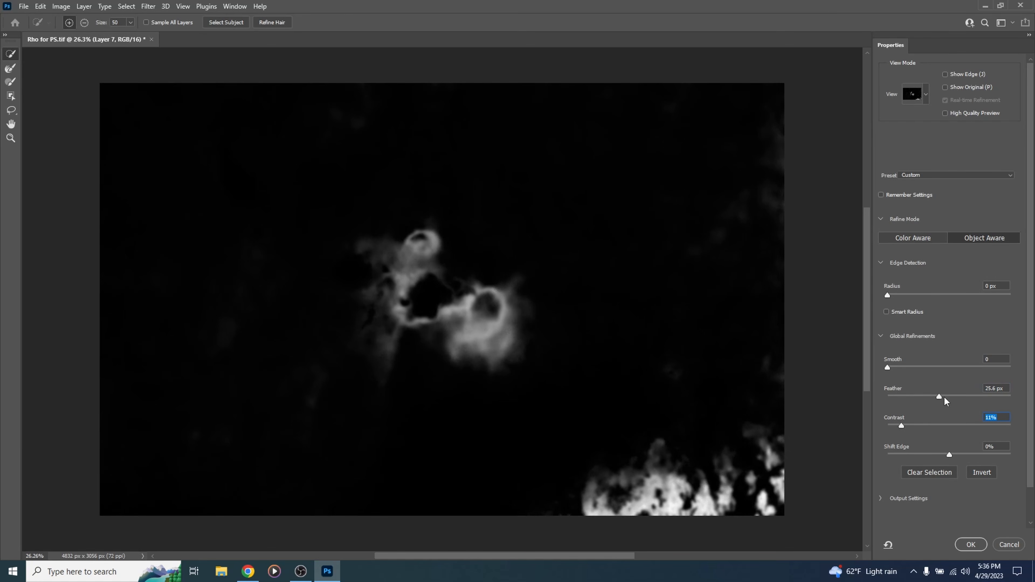
pyautogui.click(972, 545)
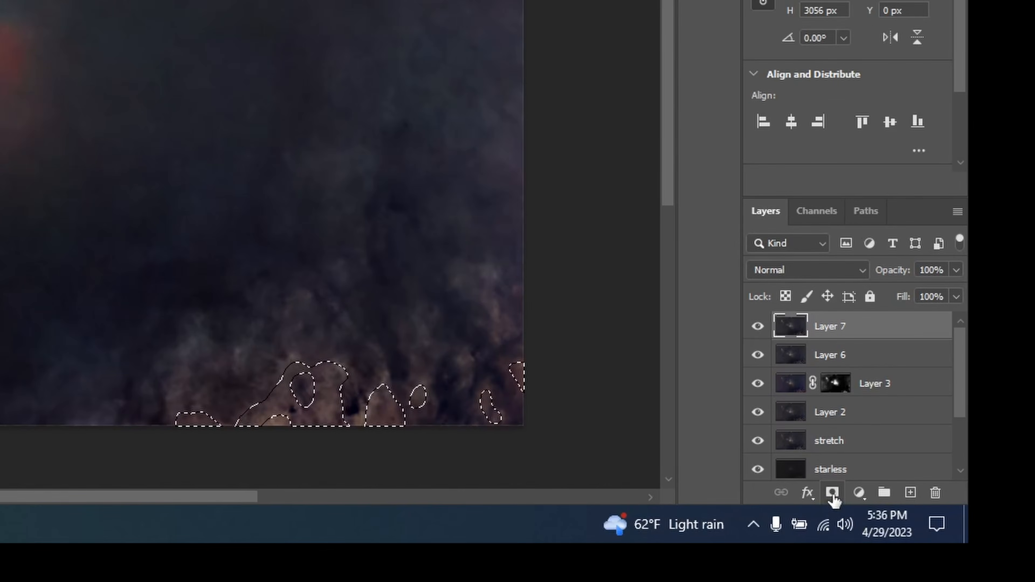
pyautogui.click(873, 515)
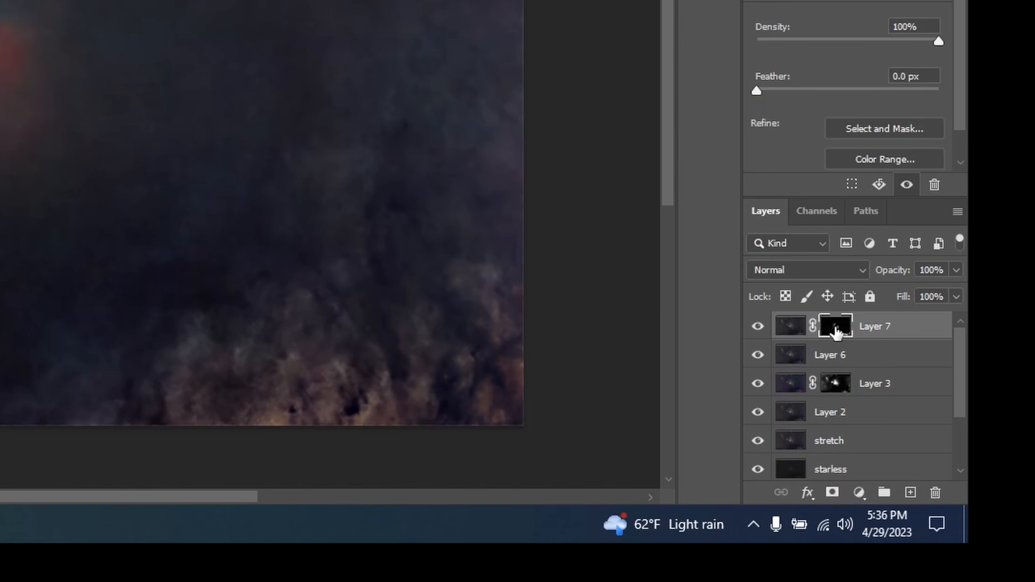
# Display the Layer 7 mask and paint black over everything except the dust clouds in the image's lower-right corner
pyautogui.keyDown('alt'); pyautogui.click(835, 326); pyautogui.keyUp('alt')
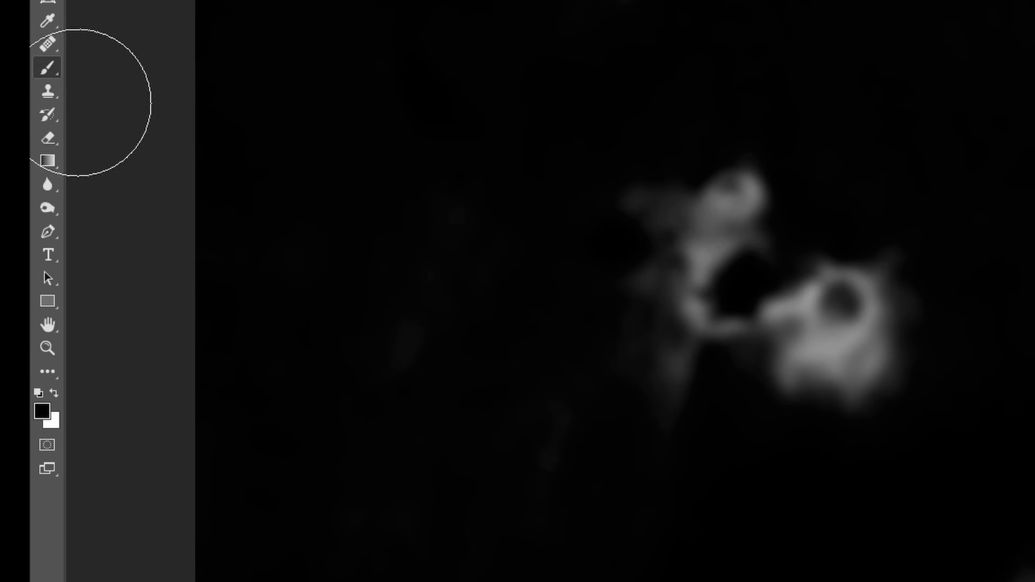
pyautogui.moveTo(654, 340)
pyautogui.mouseDown()
pyautogui.moveTo(686, 241)
pyautogui.moveTo(857, 322)
pyautogui.moveTo(706, 278)
pyautogui.mouseUp()
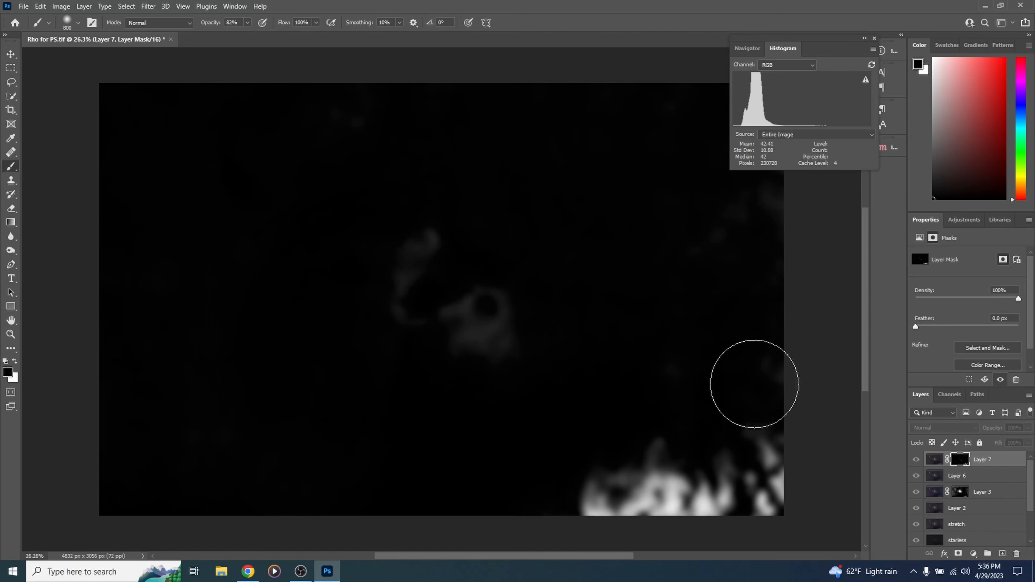
pyautogui.moveTo(506, 326); pyautogui.dragTo(399, 267)
pyautogui.moveTo(644, 207); pyautogui.dragTo(750, 219)
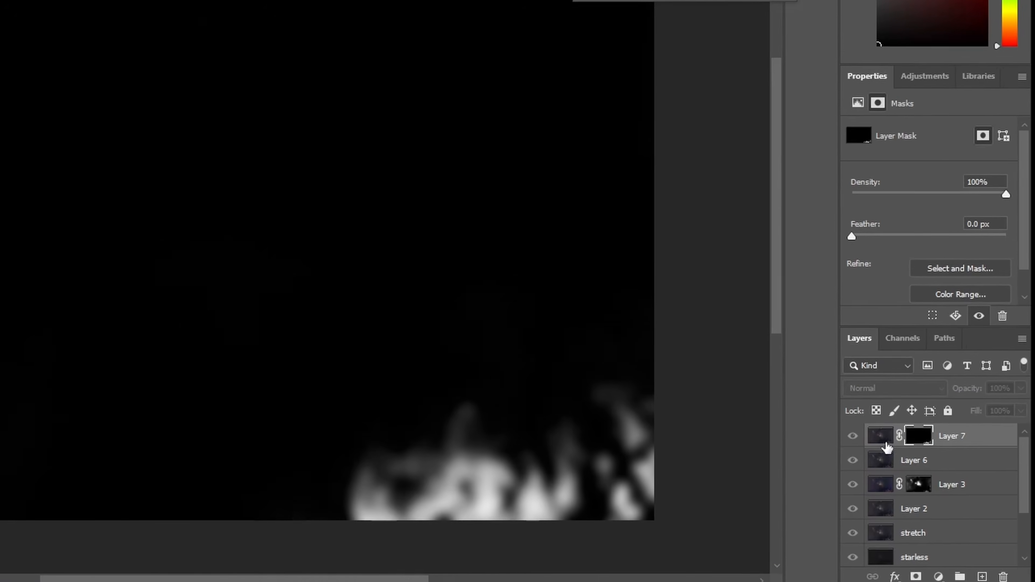
# Boost the masked dust colors on the Layer 7 image by raising Vibrance to about +31 and increasing Saturation
pyautogui.click(864, 429)
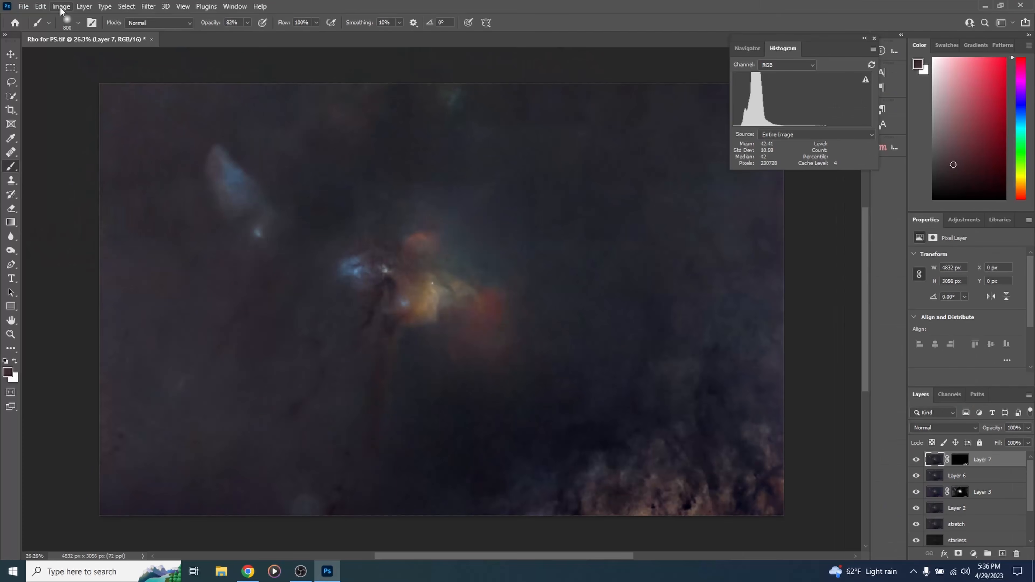
pyautogui.click(61, 6)
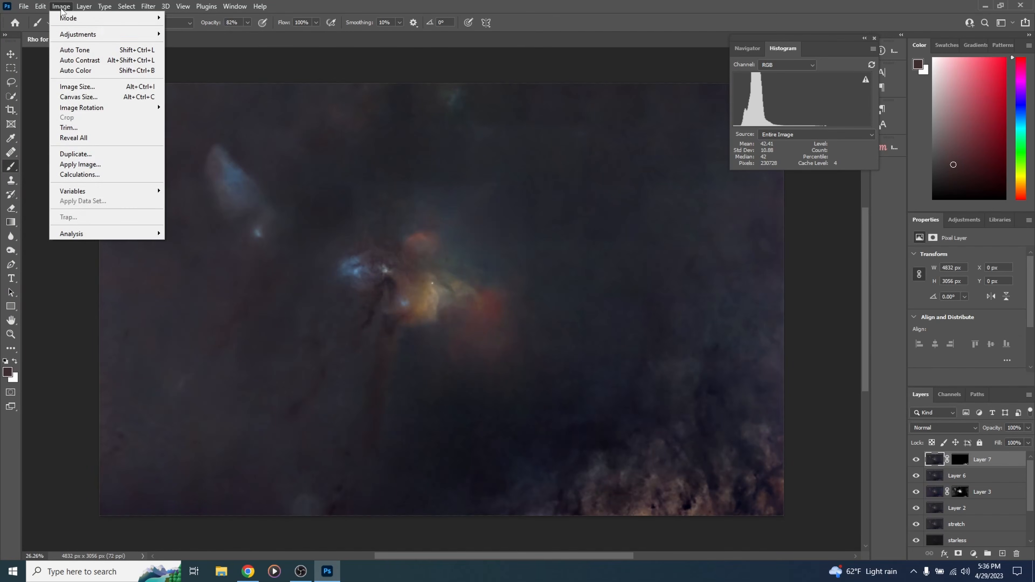
pyautogui.moveTo(91, 35)
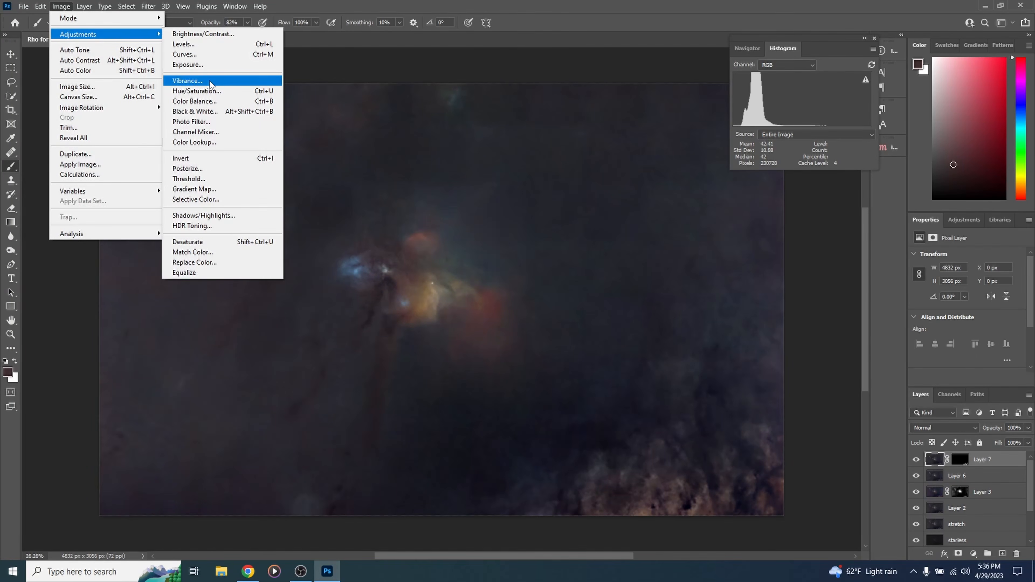
pyautogui.click(187, 80)
pyautogui.moveTo(674, 283); pyautogui.dragTo(691, 283)
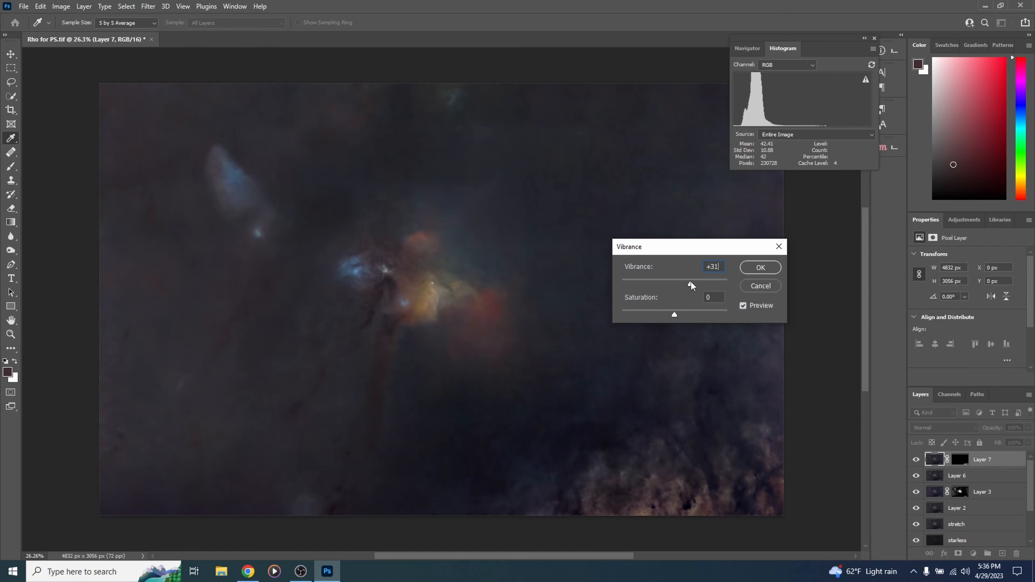
pyautogui.click(693, 312)
pyautogui.click(759, 267)
pyautogui.press('b')
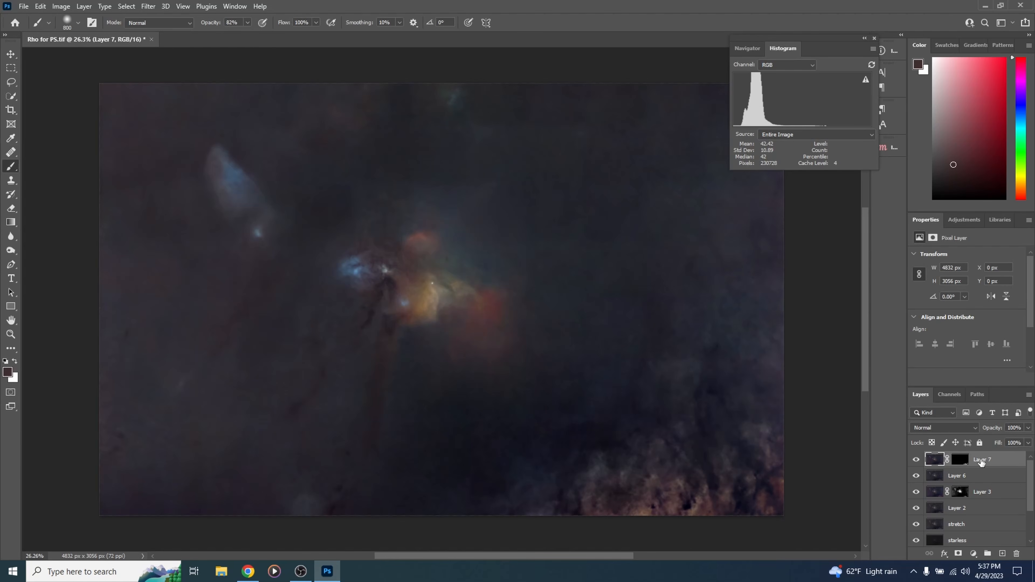
# Merge the masked Layer 7 with Layer 6, and create a new layer above from the merged starless result
pyautogui.keyDown('shift'); pyautogui.click(964, 479); pyautogui.keyUp('shift')
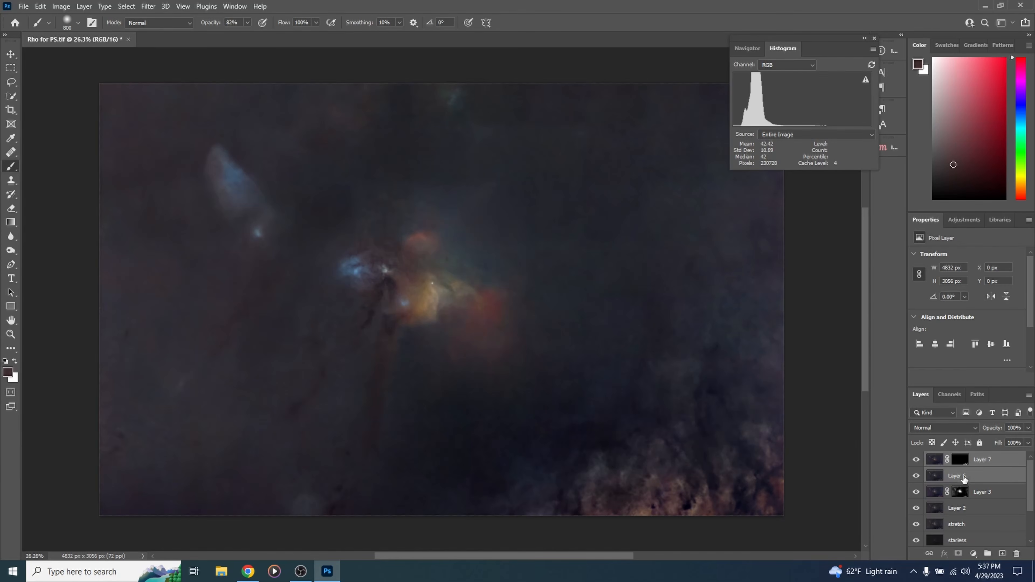
pyautogui.rightClick(988, 459)
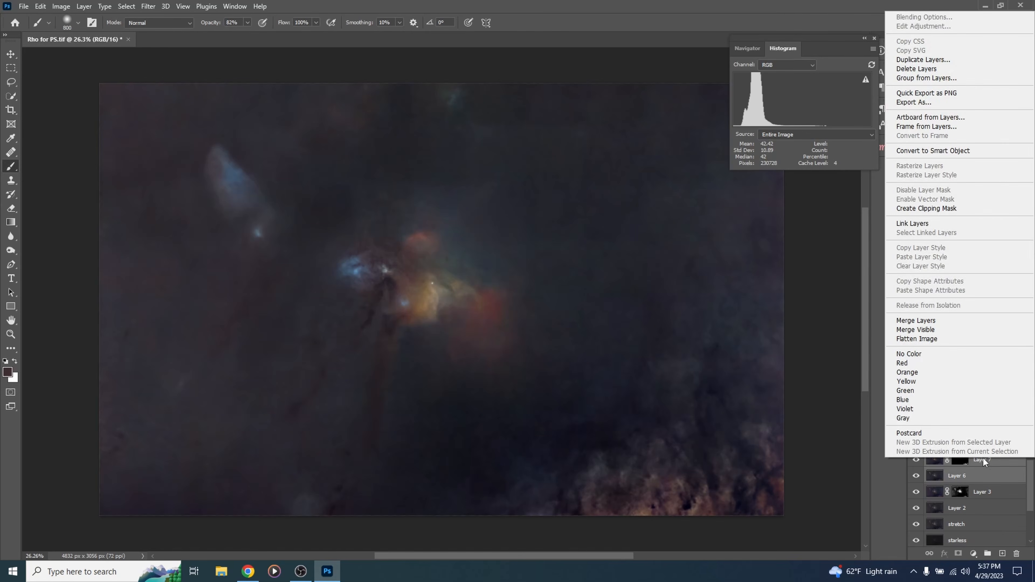
pyautogui.click(927, 321)
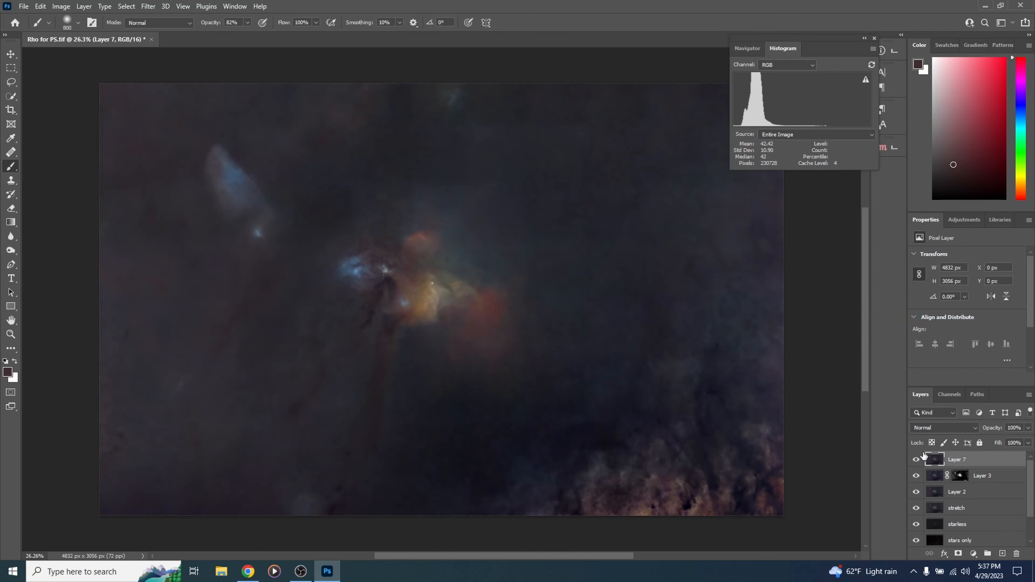
pyautogui.moveTo(923, 456); pyautogui.dragTo(924, 457)
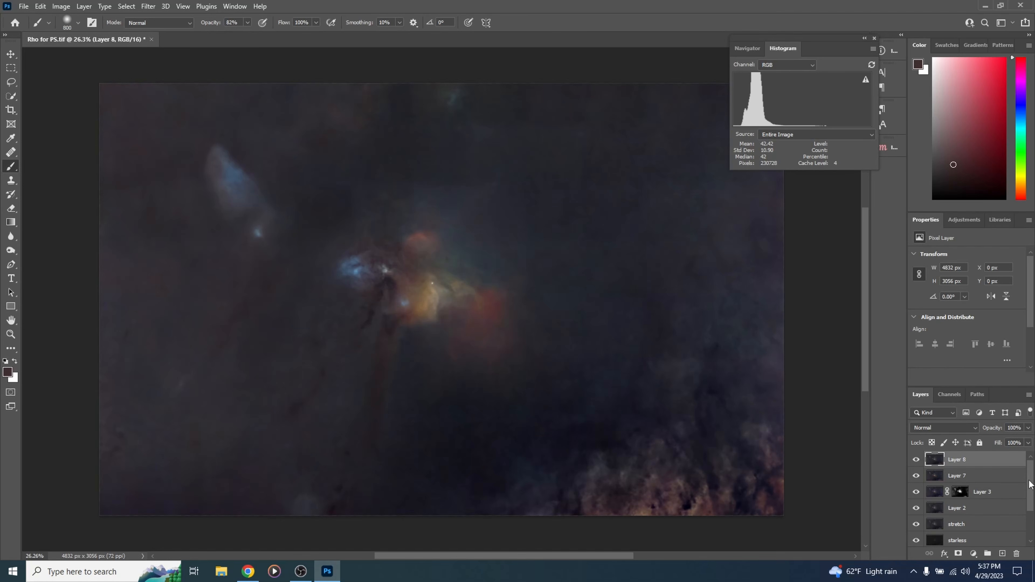
# Move the stars only layer to the top of the layer stack and set its blend mode to Screen
pyautogui.moveTo(1032, 481); pyautogui.dragTo(1031, 498)
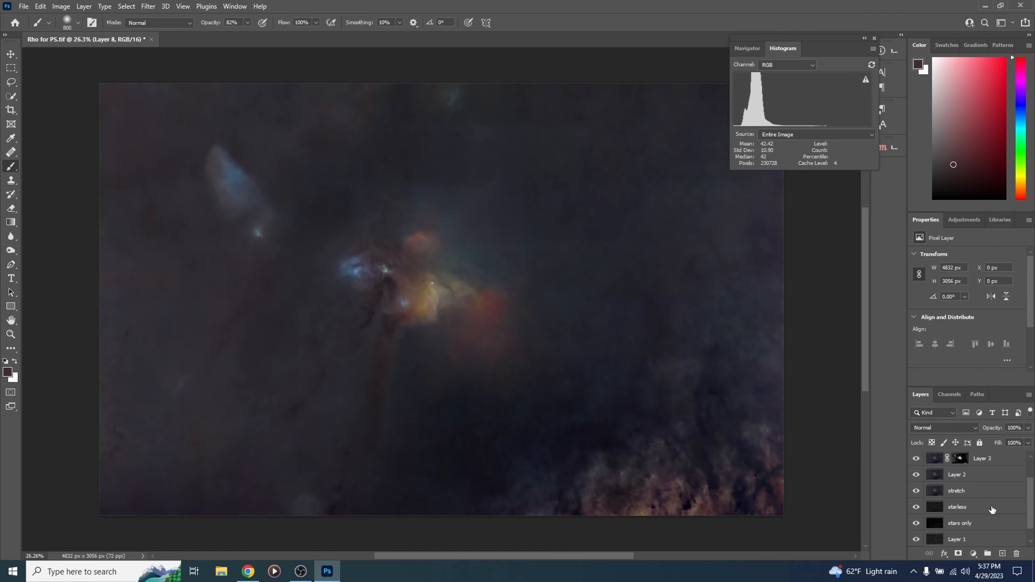
pyautogui.moveTo(960, 525); pyautogui.dragTo(926, 460)
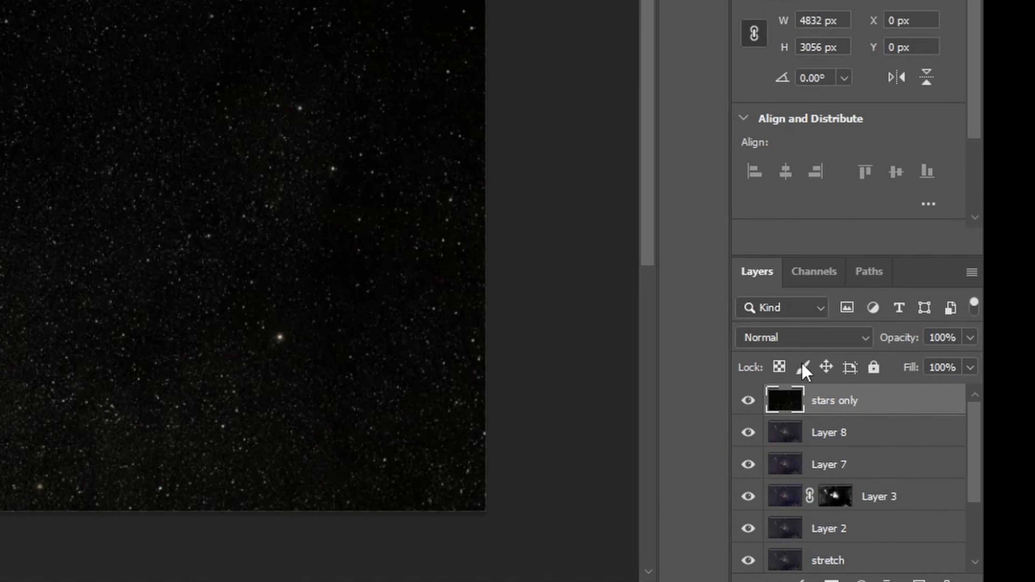
pyautogui.click(758, 340)
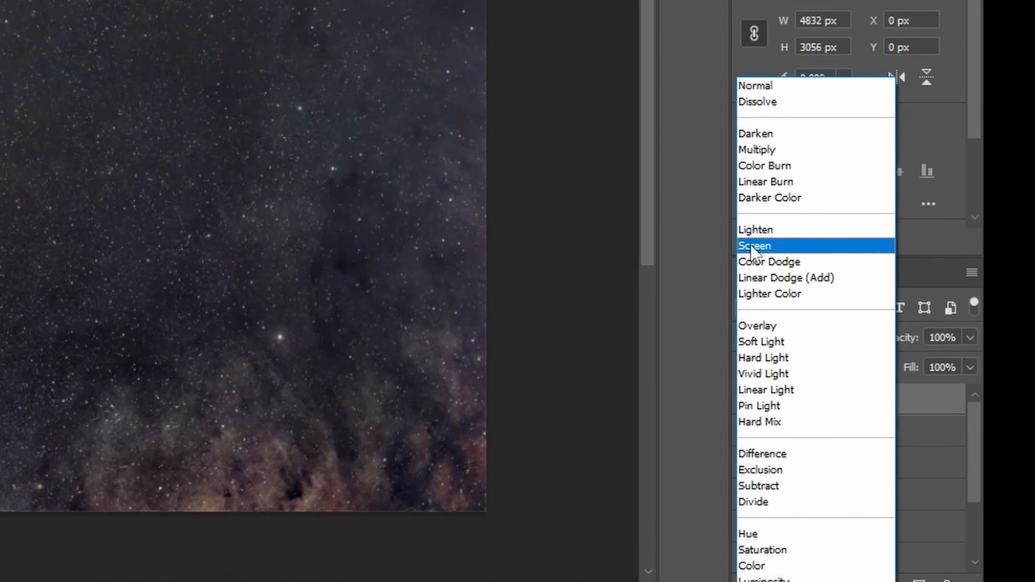
pyautogui.click(751, 246)
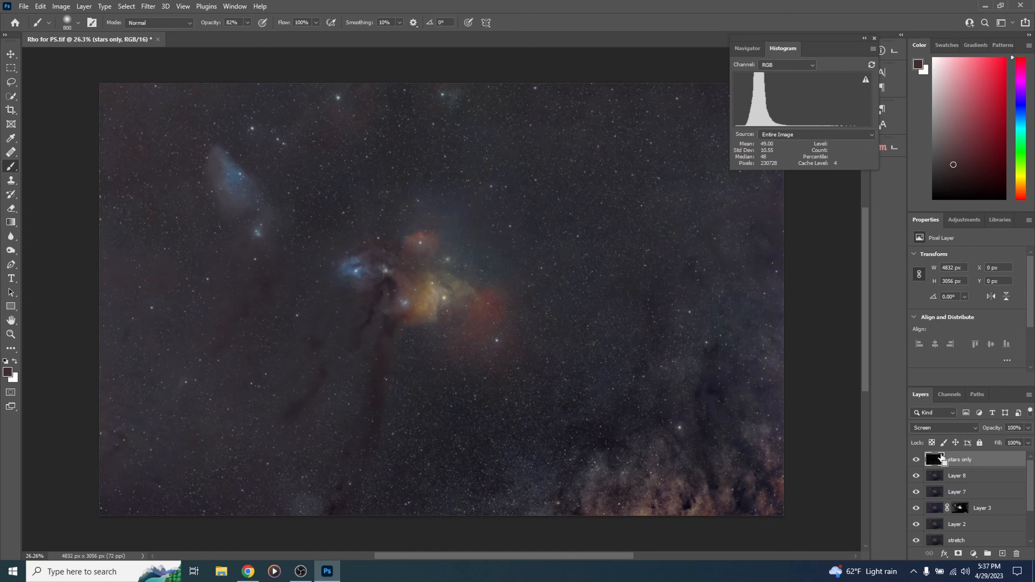
# Stamp all visible layers into a new top layer and darken it with Levels, setting the black input level to 7
pyautogui.hotkey('ctrl', 'alt', 'shift', 'e')
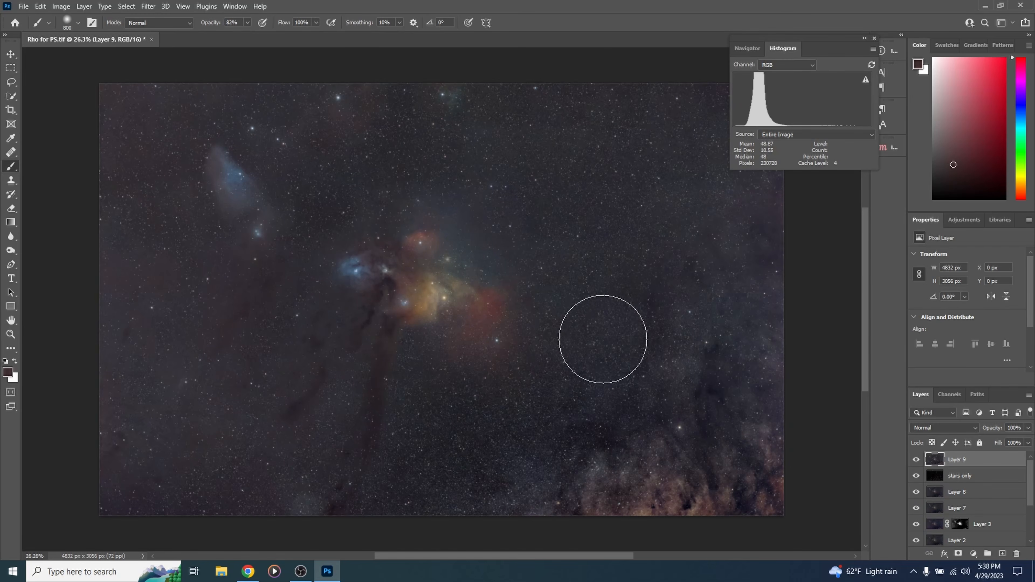
pyautogui.hotkey('ctrl', 'alt', 'l')
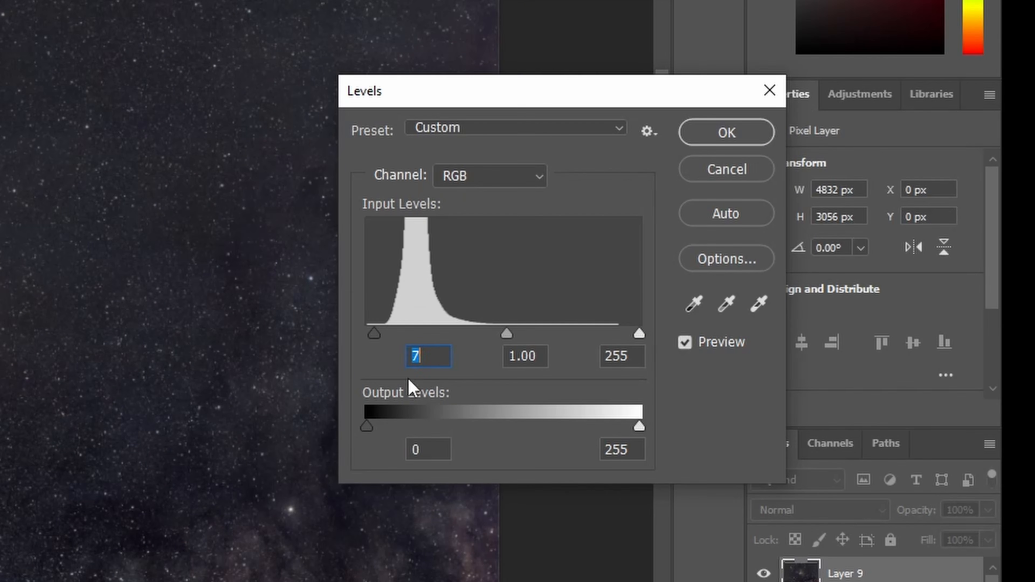
pyautogui.click(711, 141)
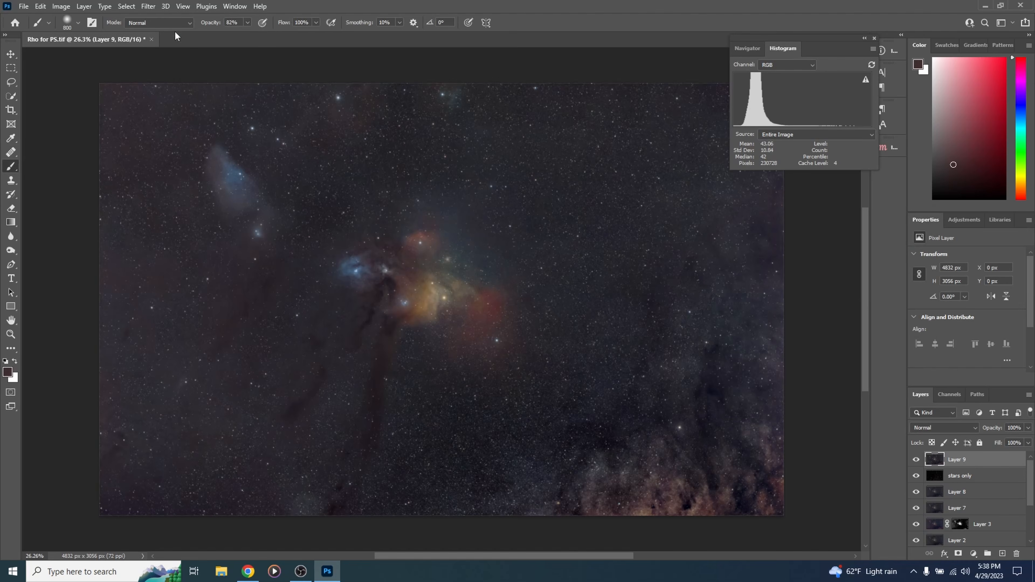
# Apply the Camera Raw Filter to the combined Layer 9 image with Dehaze at about +21
pyautogui.click(148, 7)
pyautogui.click(179, 85)
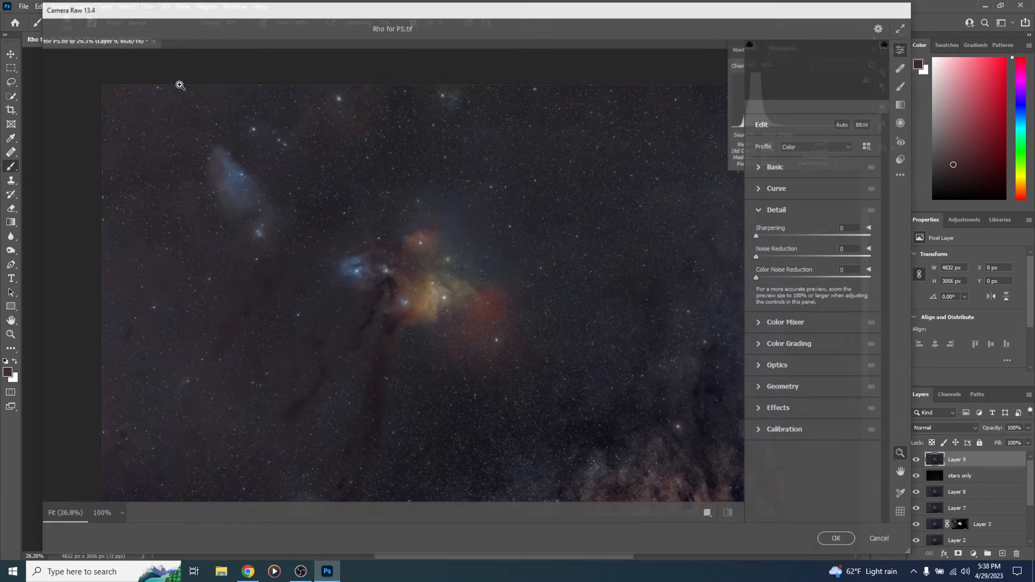
pyautogui.click(760, 167)
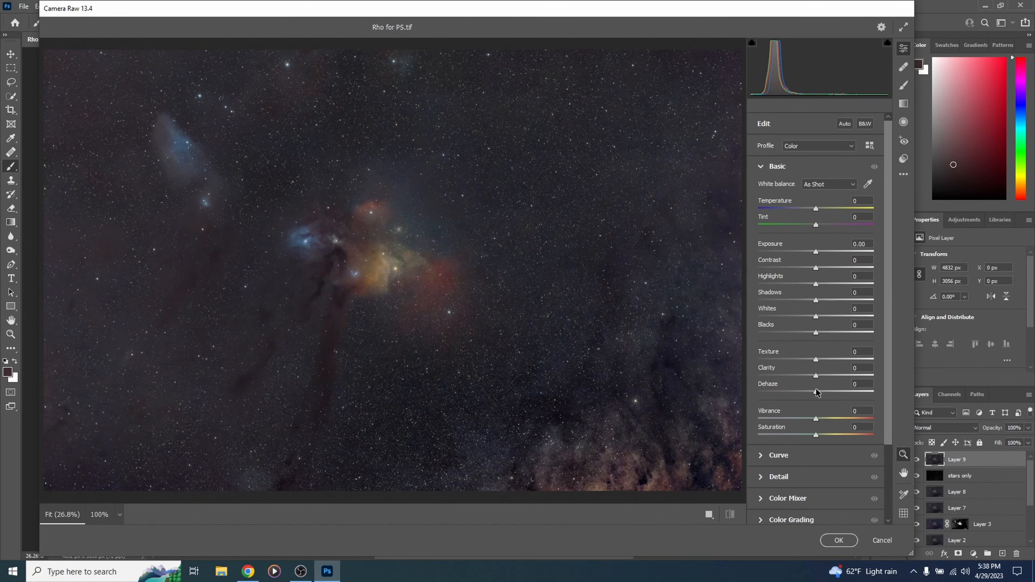
pyautogui.moveTo(814, 392); pyautogui.dragTo(830, 393)
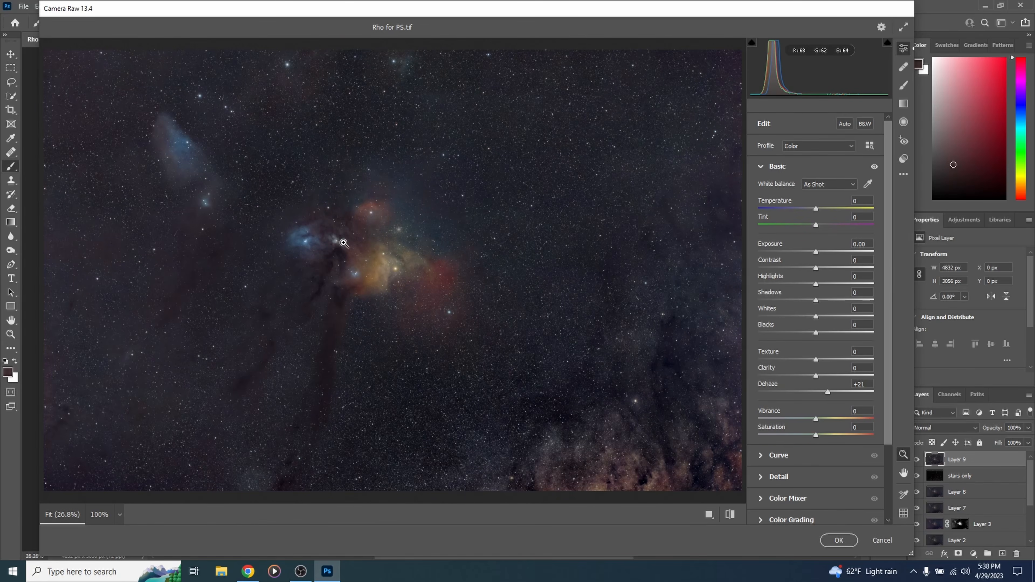
pyautogui.click(845, 537)
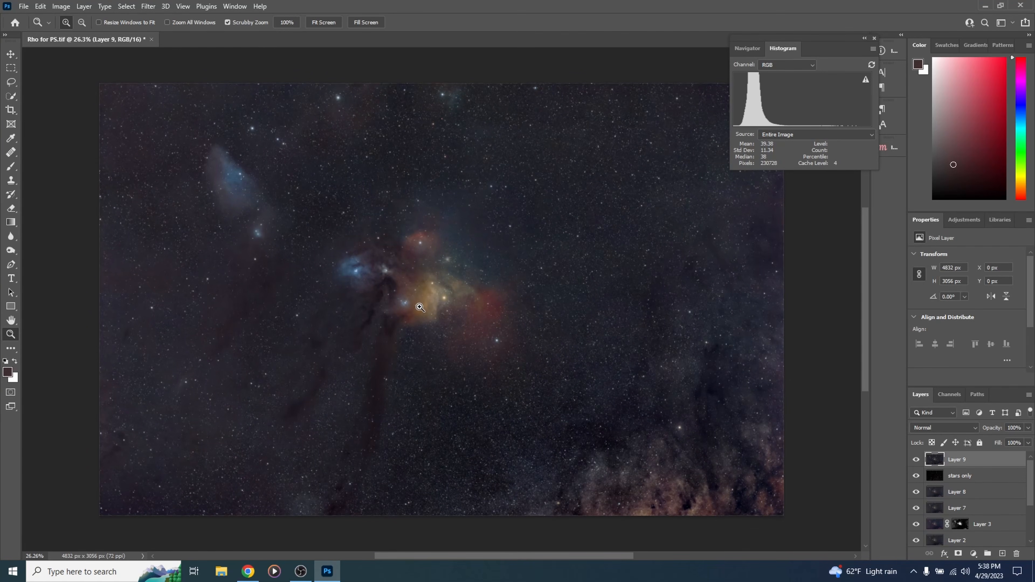
# Reduce noise on Layer 9 with NoiseXTerminator at Denoise 75% and Detail 31, and check the denoised nebula up close
pyautogui.moveTo(420, 307)
pyautogui.mouseDown()
pyautogui.moveTo(505, 312)
pyautogui.moveTo(433, 322)
pyautogui.mouseUp()
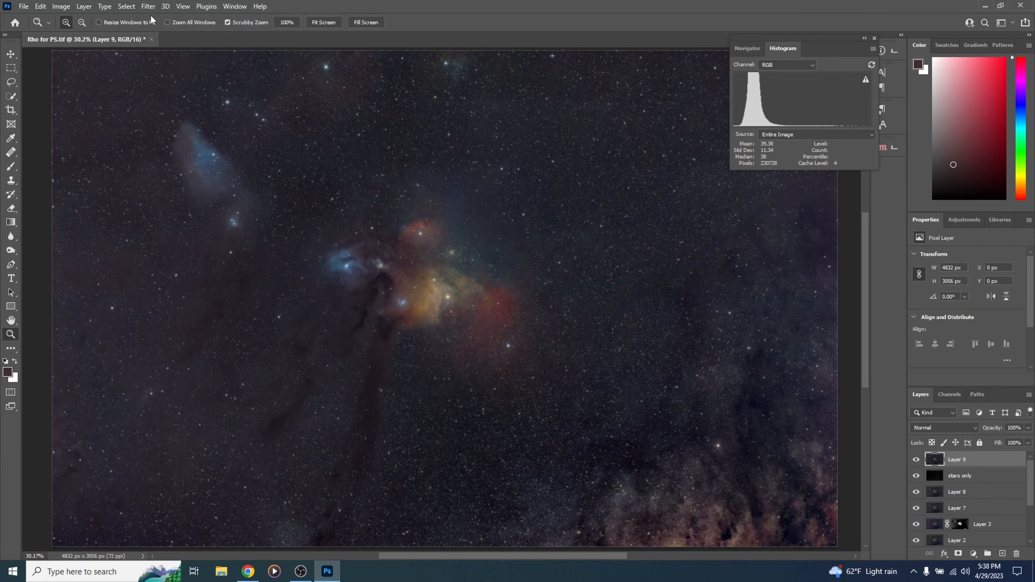
pyautogui.click(148, 7)
pyautogui.moveTo(226, 274)
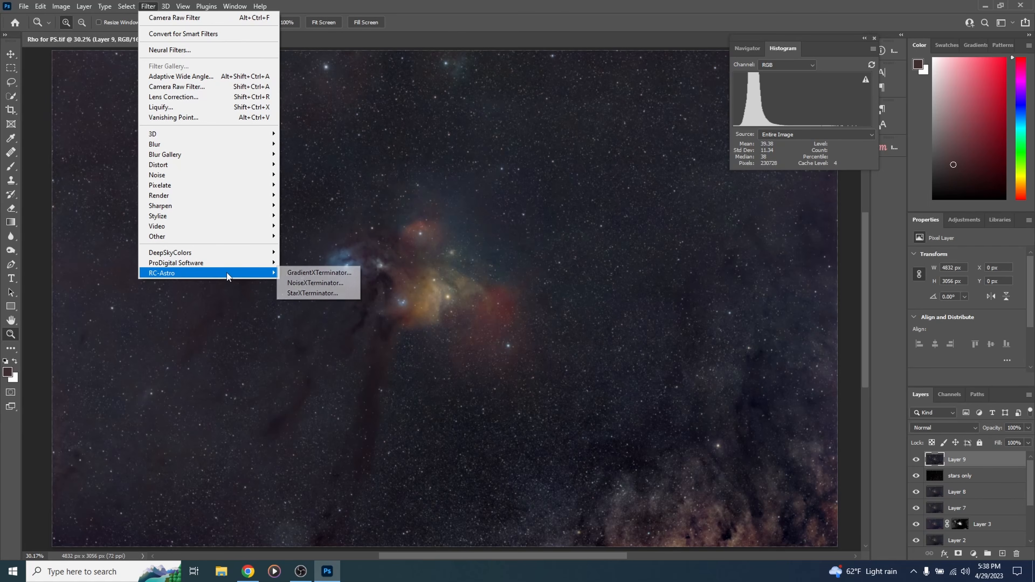
pyautogui.click(306, 283)
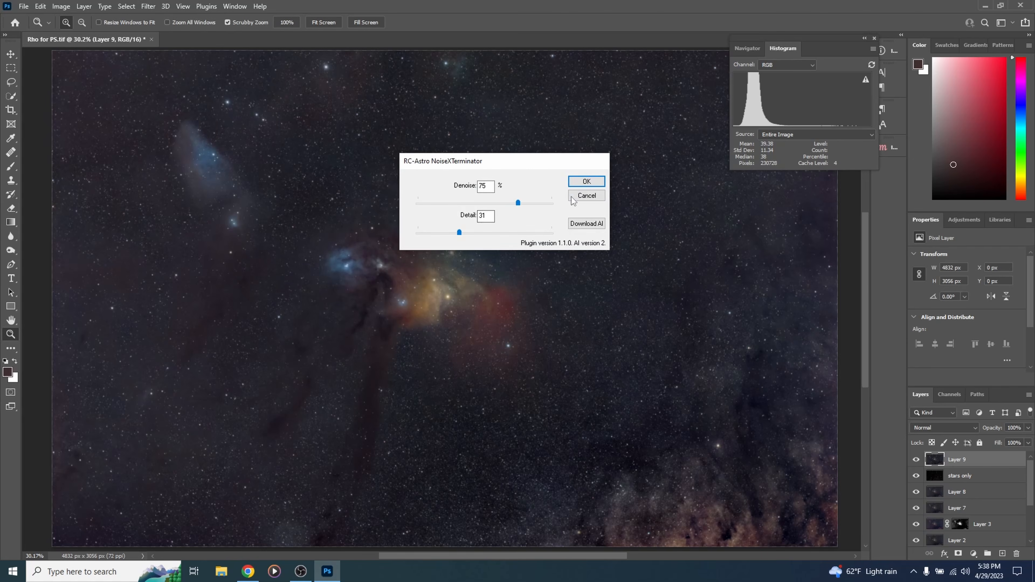
pyautogui.click(581, 184)
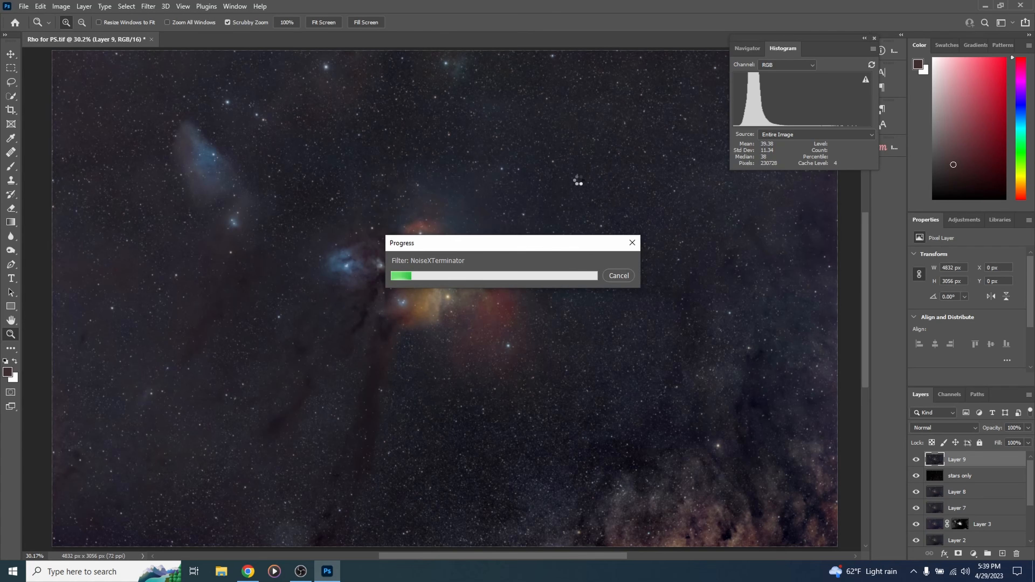
pyautogui.moveTo(412, 352); pyautogui.dragTo(510, 349)
pyautogui.moveTo(496, 352); pyautogui.dragTo(422, 370)
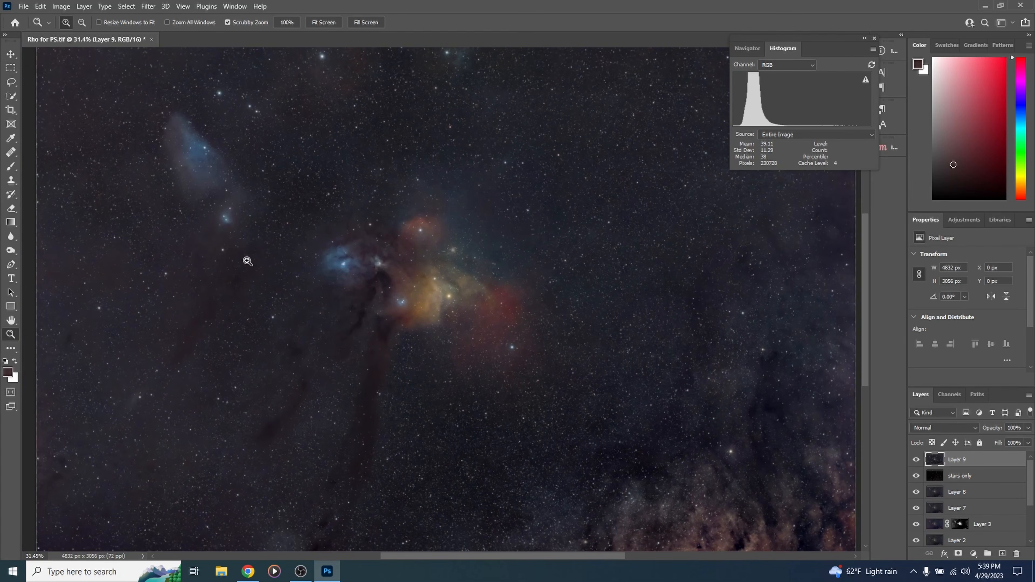
# Raise the Vibrance of Layer 9 slightly with the Camera Raw Filter
pyautogui.click(149, 7)
pyautogui.click(193, 79)
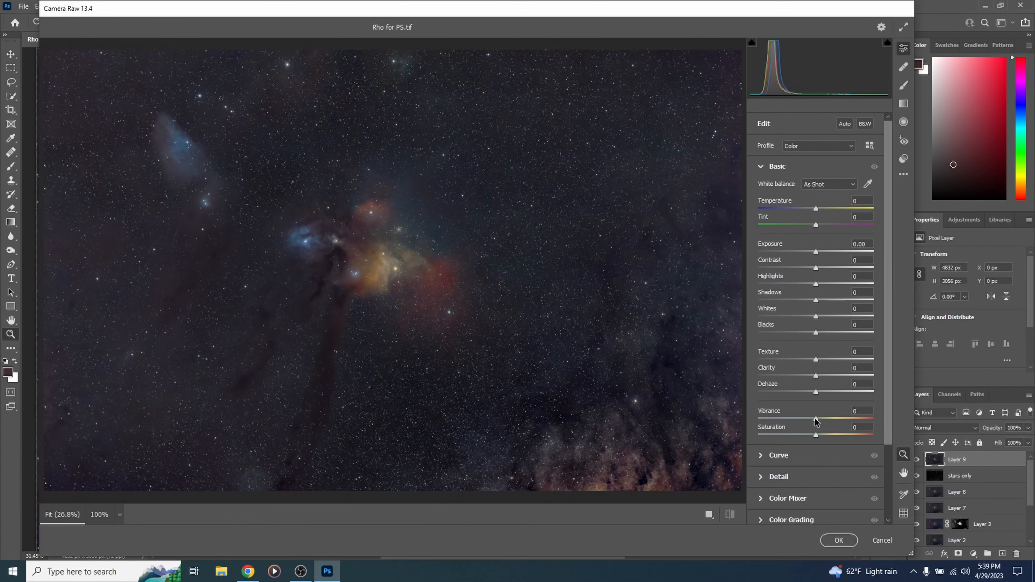
pyautogui.moveTo(842, 422); pyautogui.dragTo(821, 424)
pyautogui.click(839, 540)
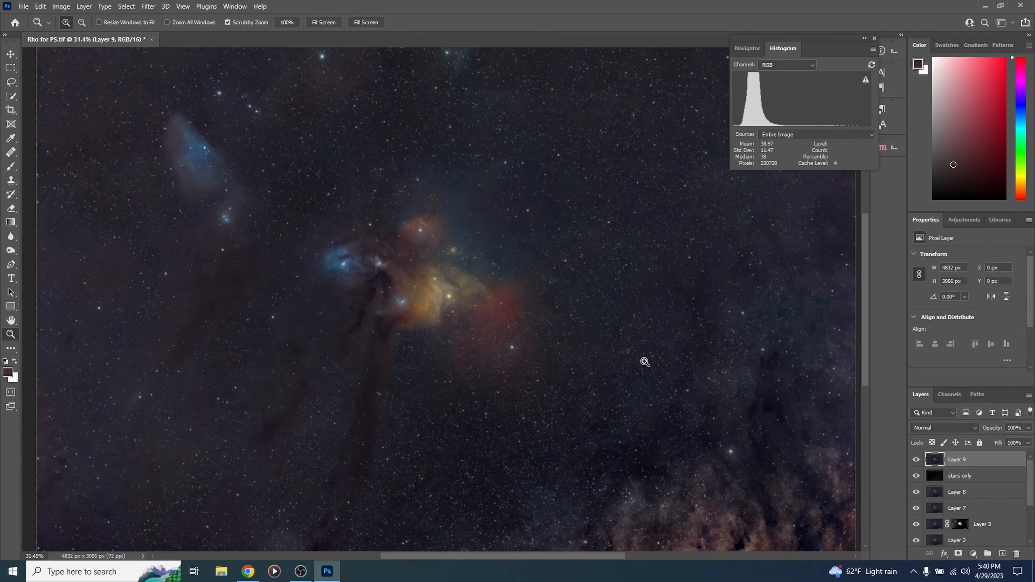